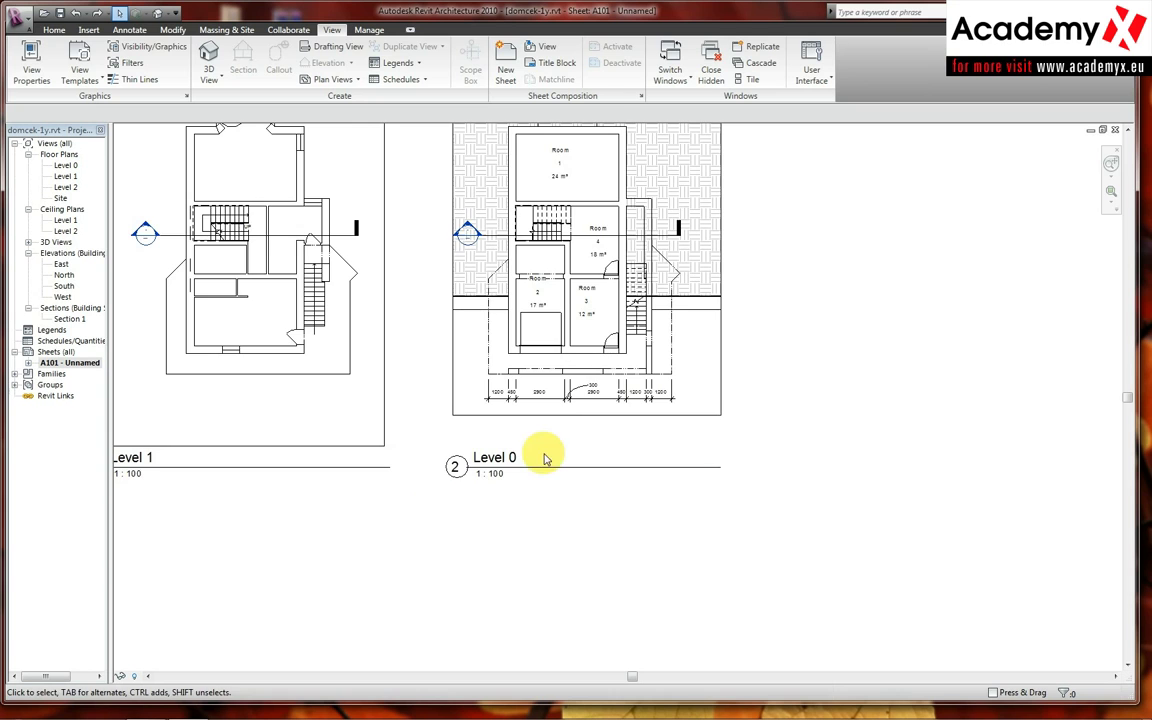
# Check the Level 0 and Level 1 plan viewports on sheet A101, then clear the selection.
pyautogui.click(545, 460)
pyautogui.scroll(-1, 553, 520)
pyautogui.scroll(-2, 470, 370)
pyautogui.click(307, 272)
pyautogui.press('Escape')
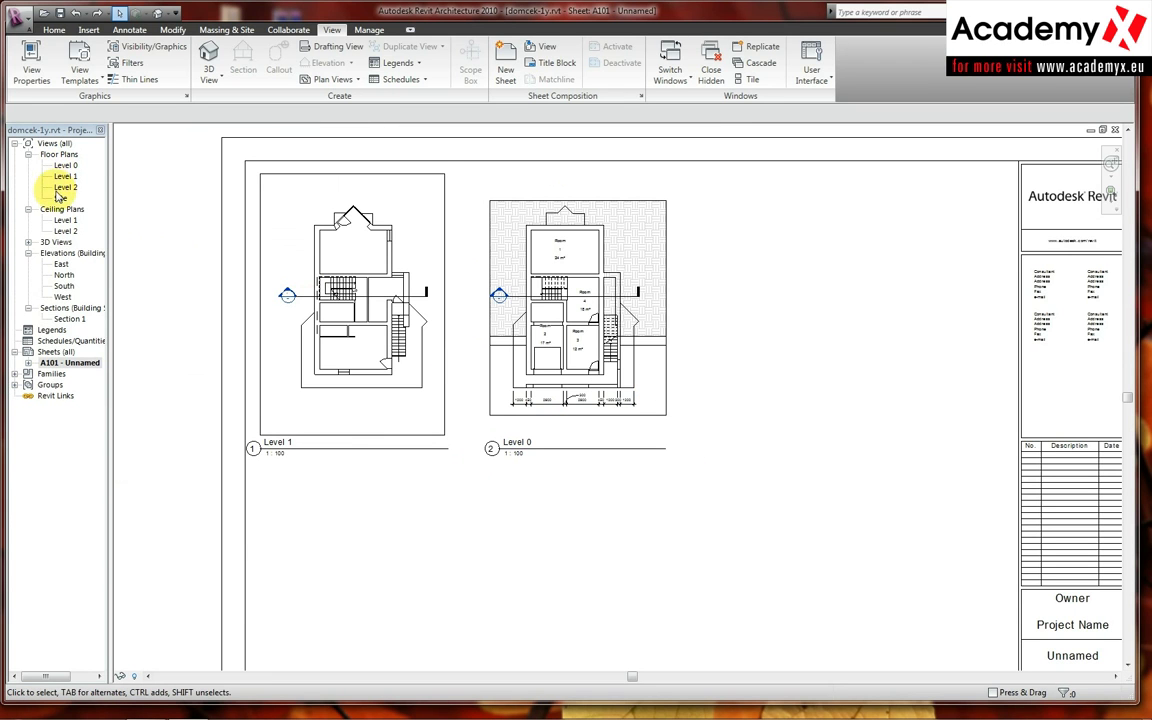
# Drag Section 1 onto the sheet and move it directly beneath the Level 0 plan.
pyautogui.click(68, 318)
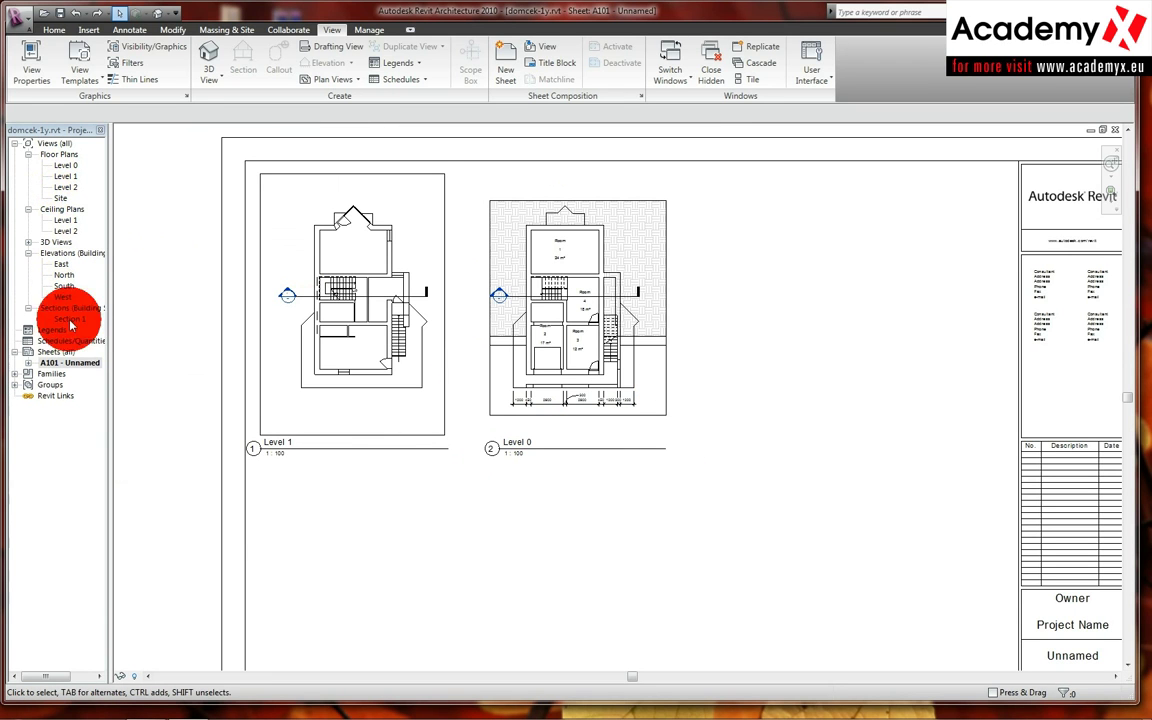
pyautogui.moveTo(617, 435); pyautogui.dragTo(800, 305)
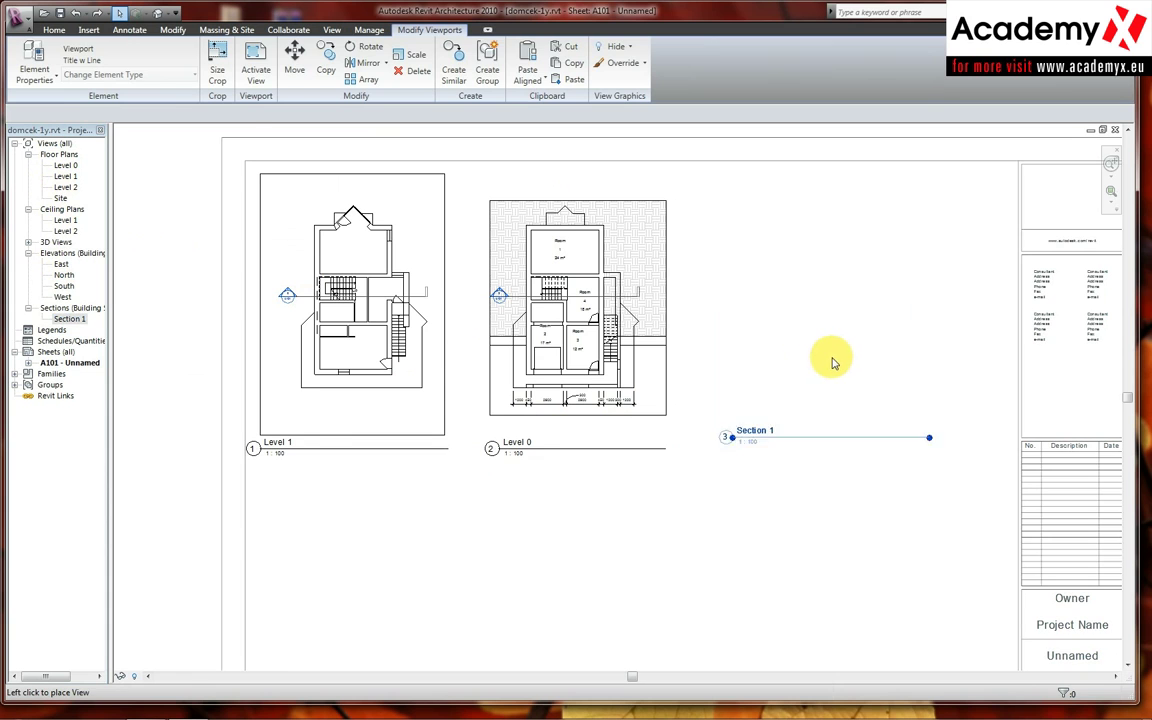
pyautogui.click(840, 366)
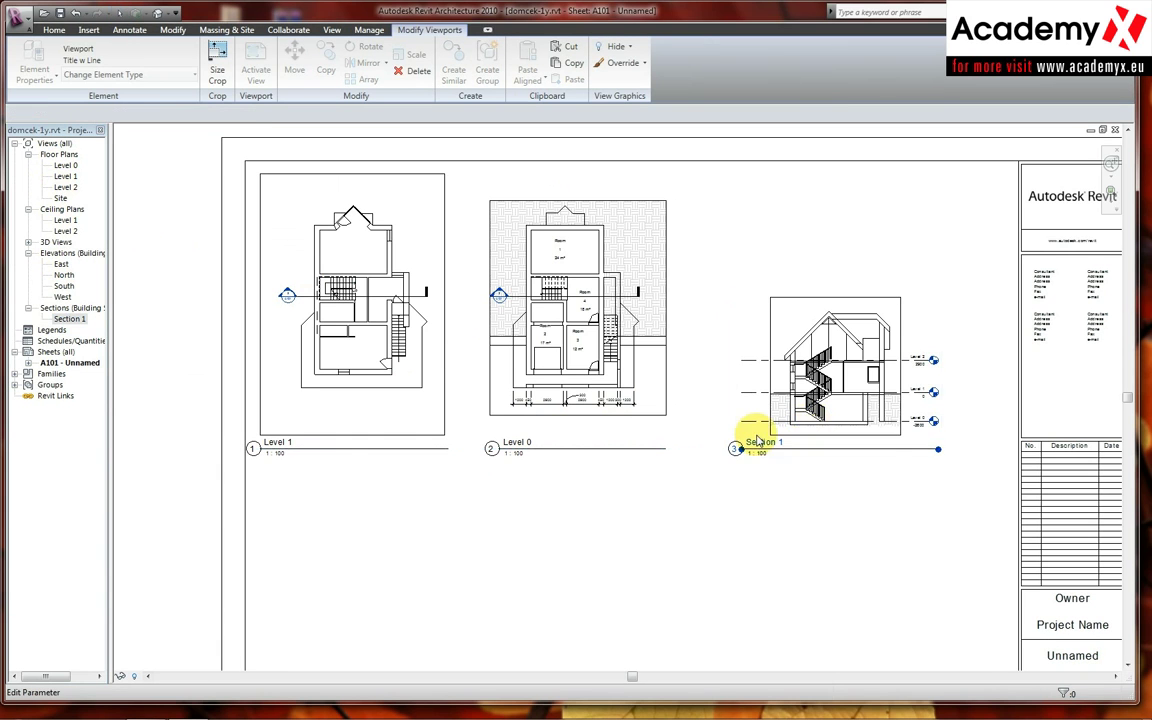
pyautogui.moveTo(780, 441); pyautogui.dragTo(838, 303, button='middle')
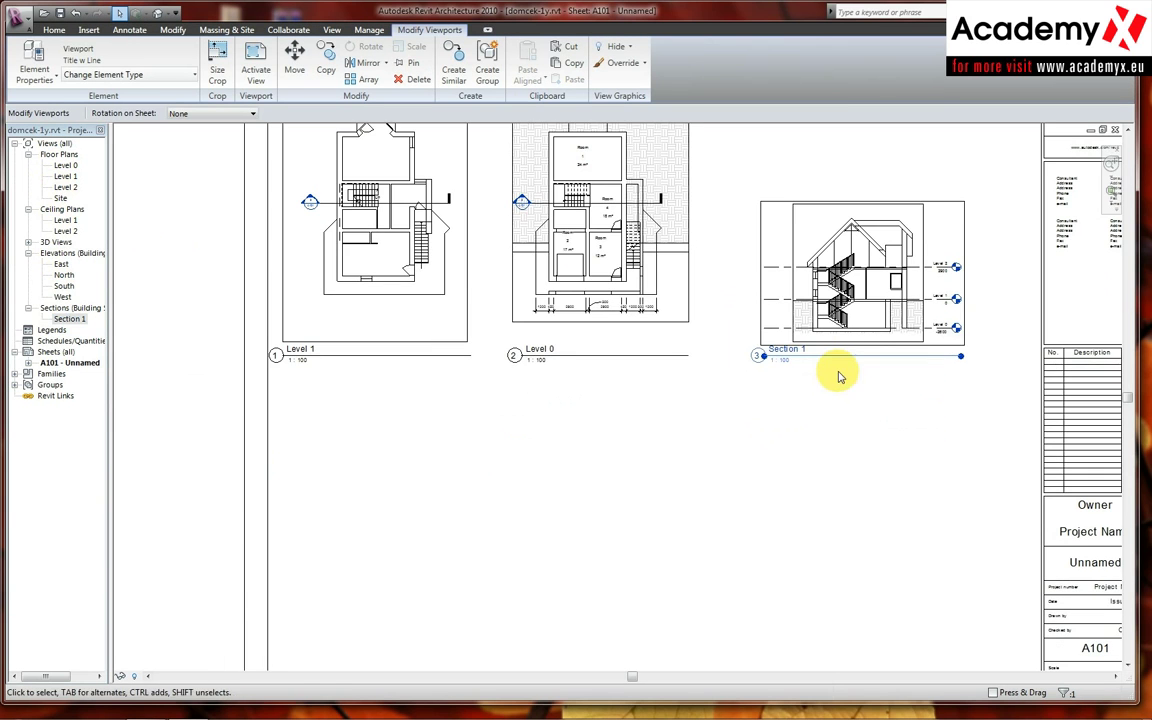
pyautogui.moveTo(838, 303)
pyautogui.mouseDown()
pyautogui.moveTo(614, 484)
pyautogui.moveTo(613, 452)
pyautogui.mouseUp()
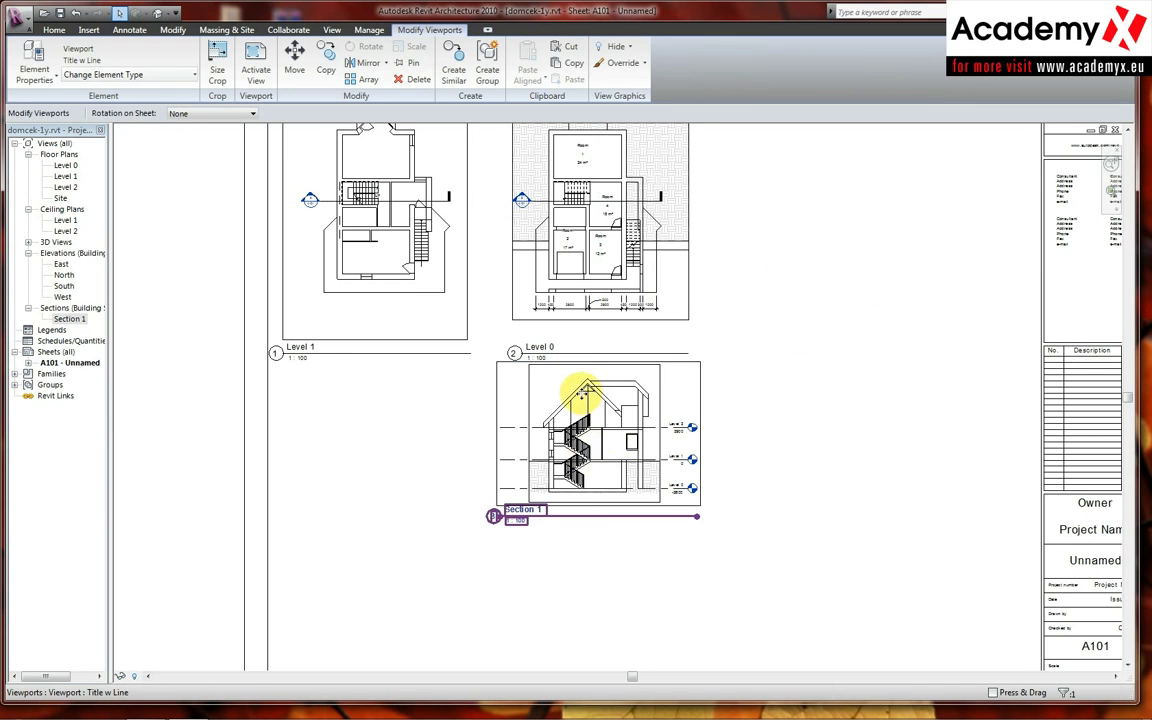
pyautogui.scroll(2, 562, 430)
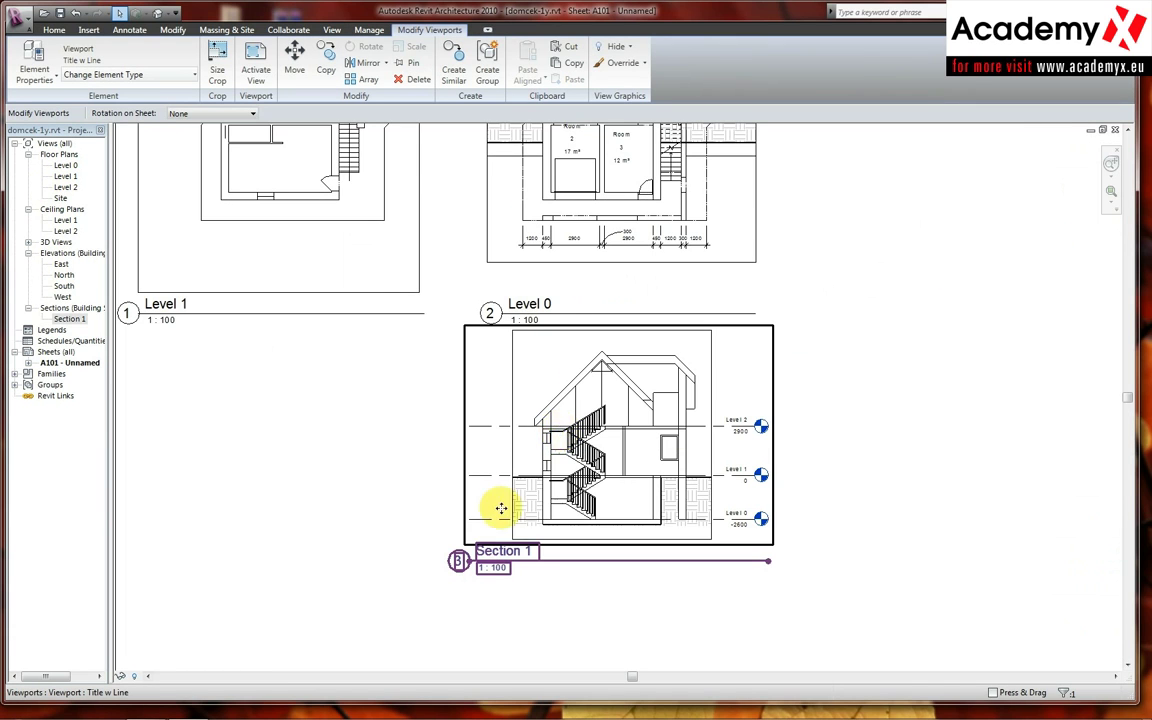
pyautogui.click(525, 590)
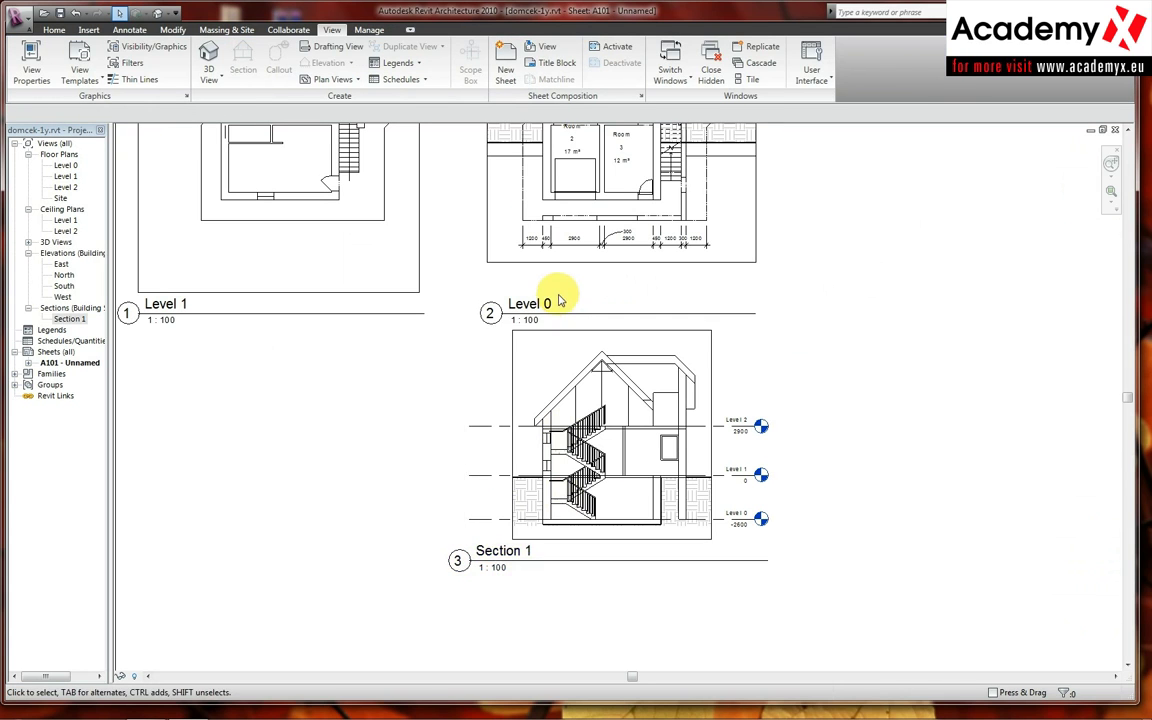
pyautogui.moveTo(659, 477); pyautogui.dragTo(489, 430, button='middle')
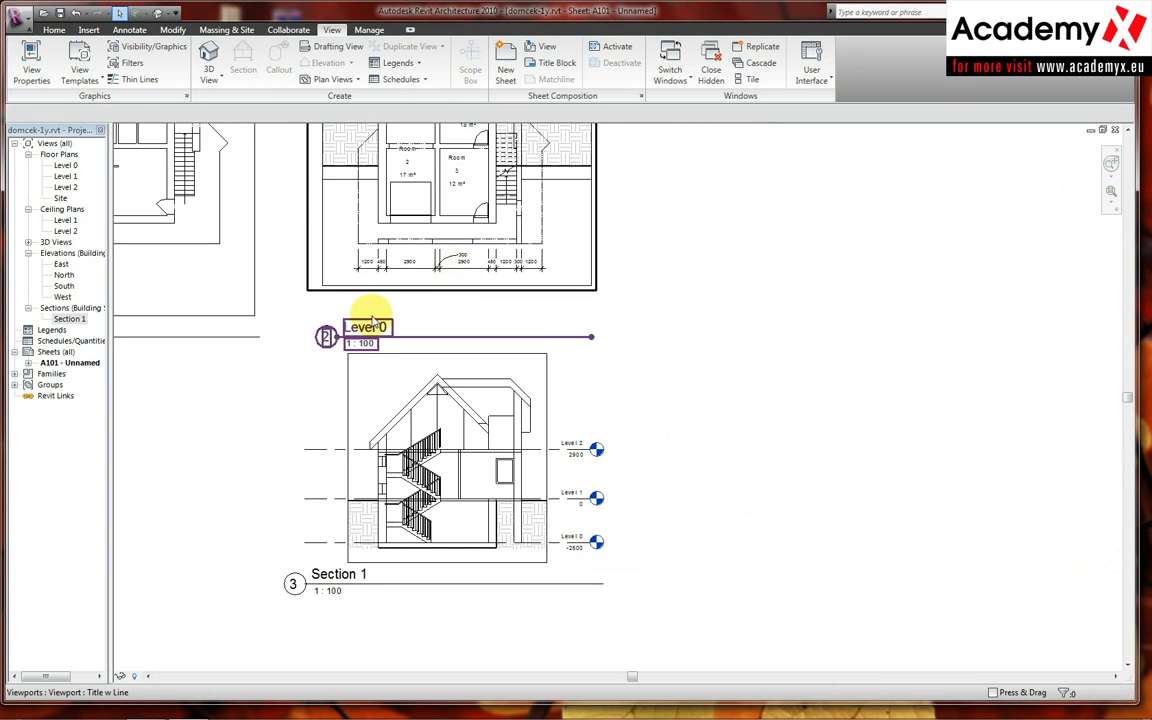
# Retitle the Level 0 viewport 'suteren', accepting the rename of the matching level and views.
pyautogui.click(388, 263)
pyautogui.moveTo(388, 263); pyautogui.dragTo(388, 332, button='middle')
pyautogui.click(388, 332)
pyautogui.write('suteren')
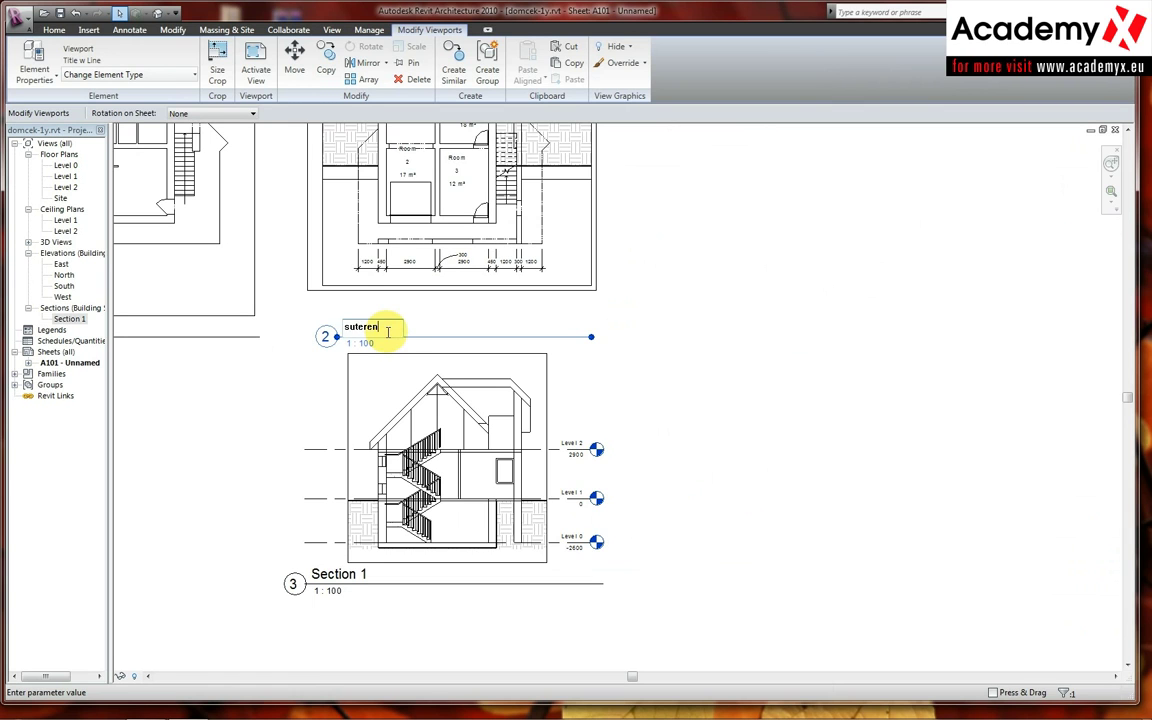
pyautogui.press('Return')
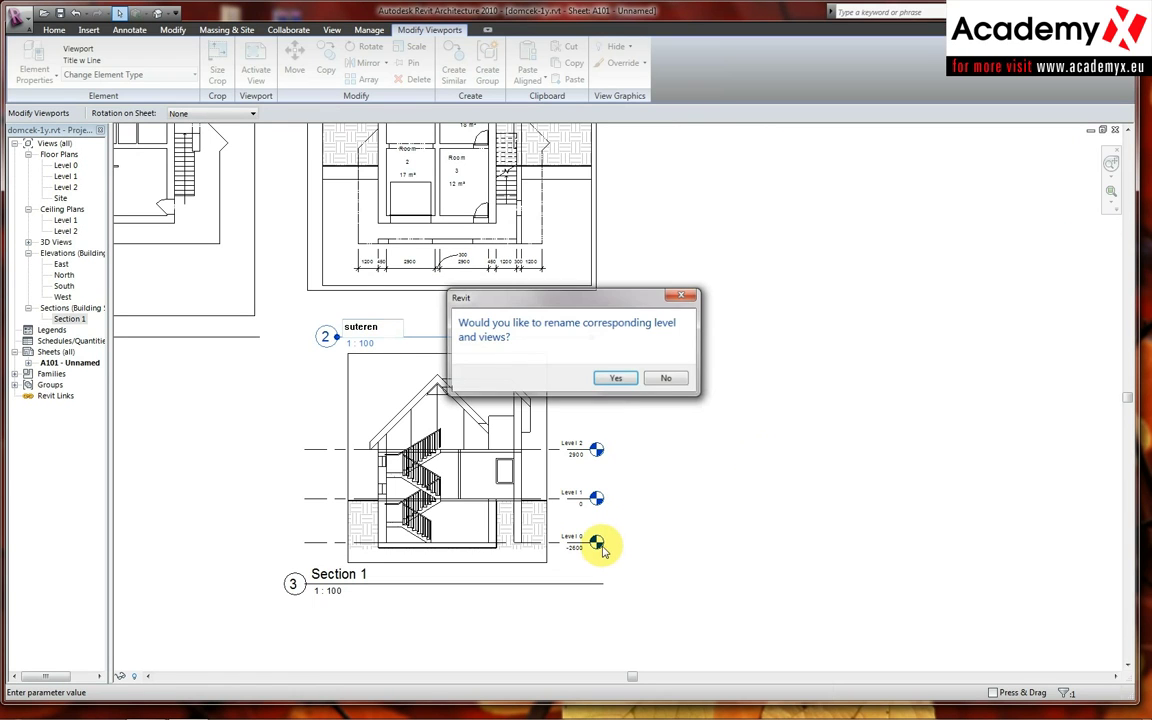
pyautogui.click(614, 378)
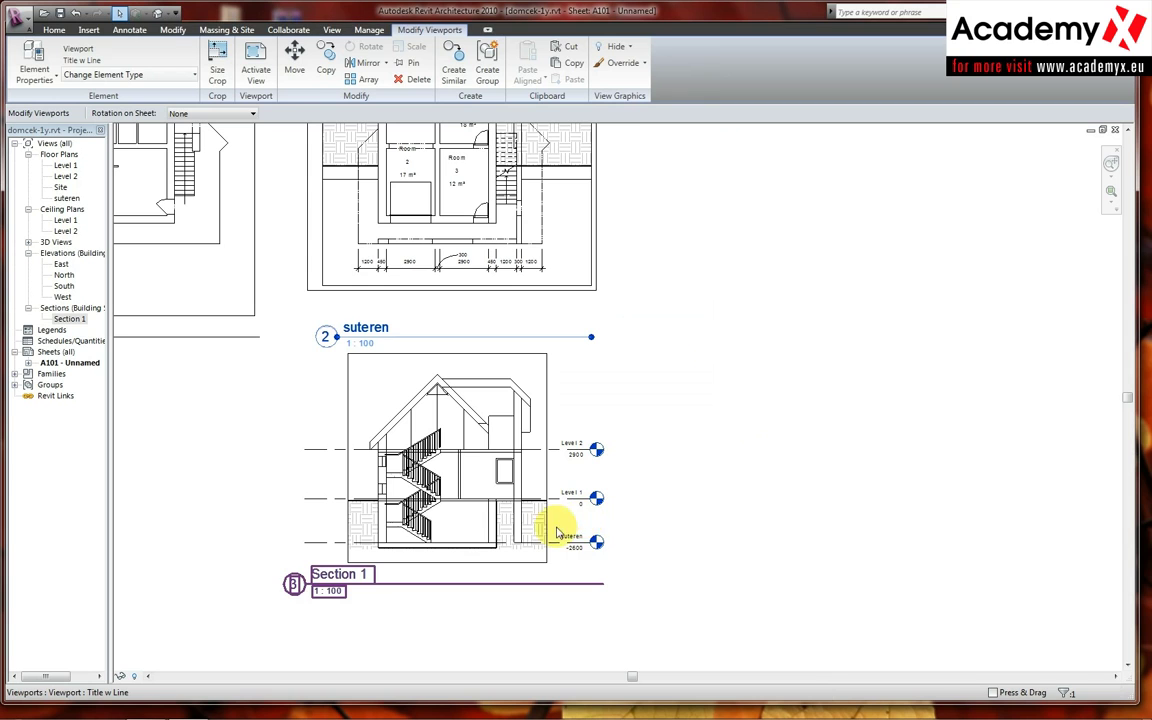
pyautogui.click(478, 318)
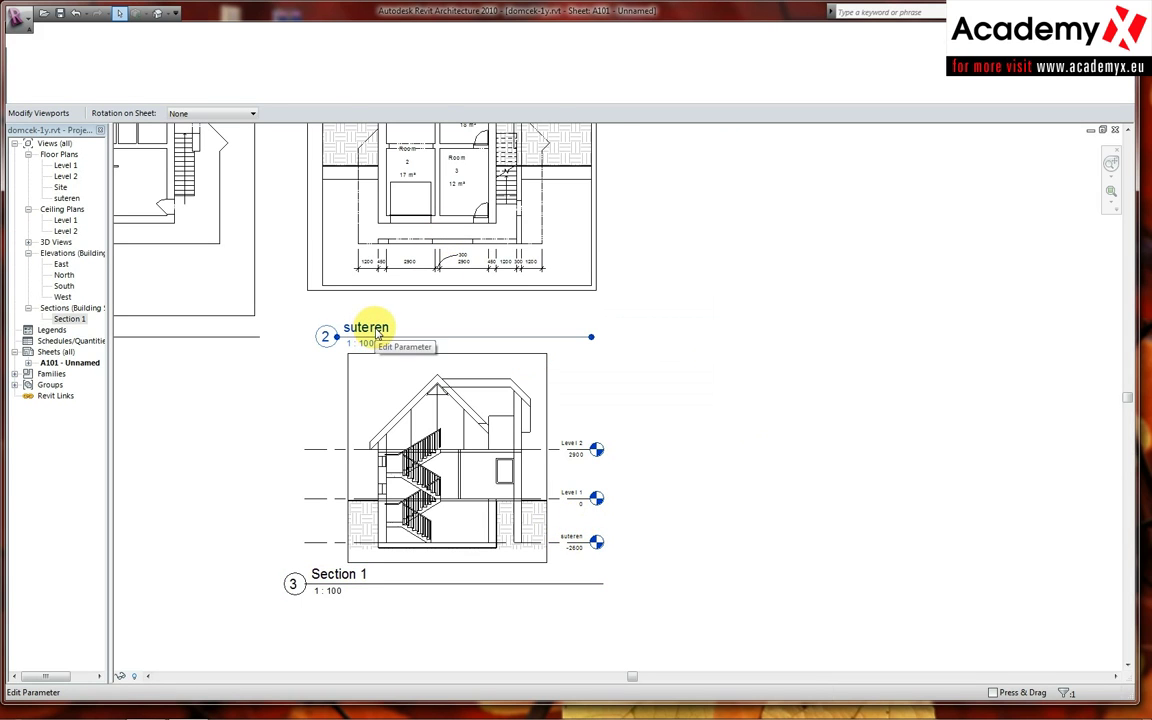
# Undo that, then retitle it 'suteren' again, renaming only the view and keeping Level 0.
pyautogui.click(376, 333)
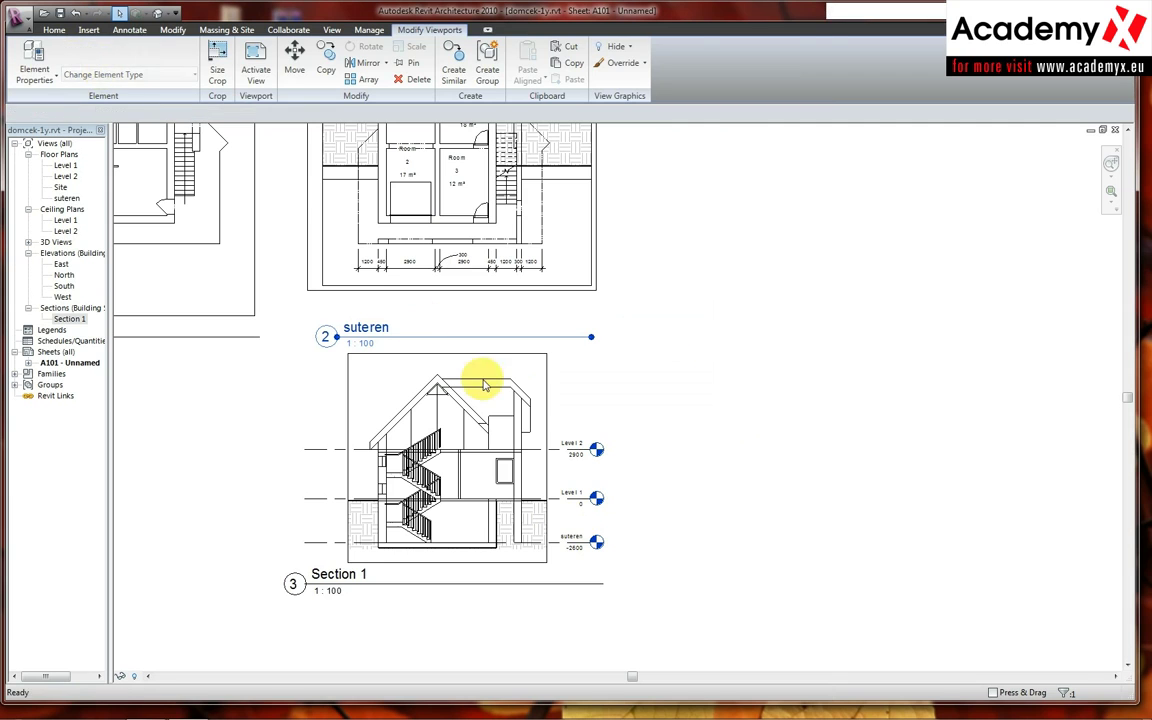
pyautogui.hotkey('ctrl', 'z')
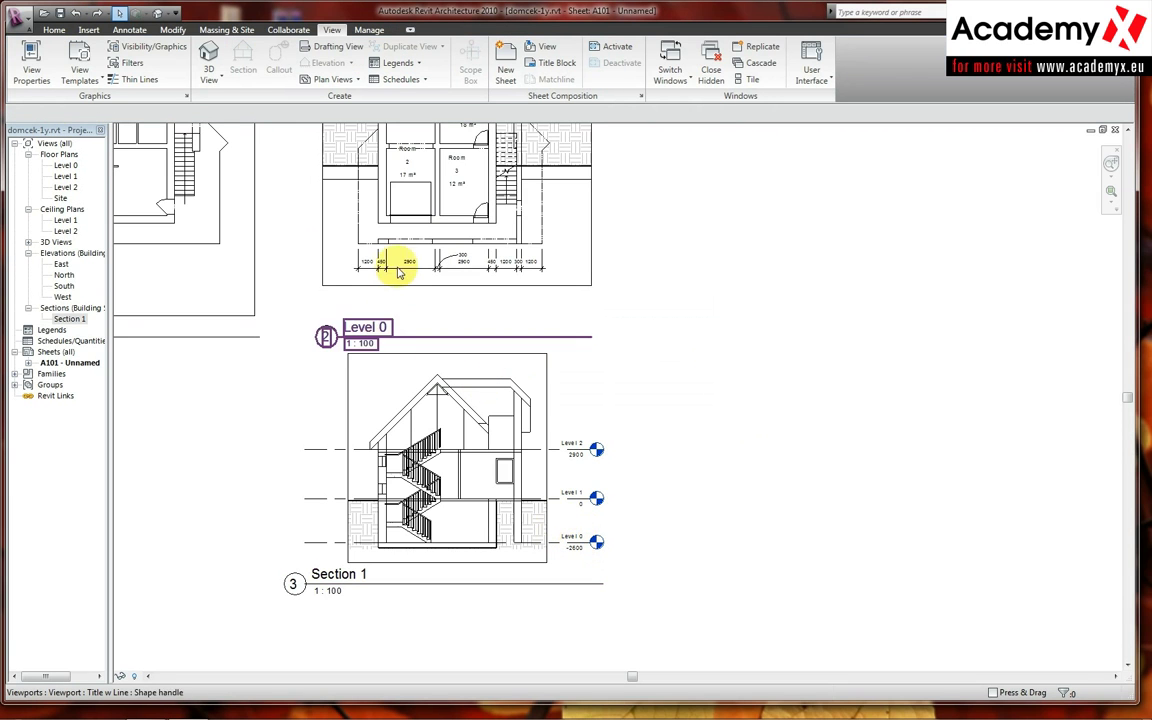
pyautogui.click(362, 327)
pyautogui.write('suteren')
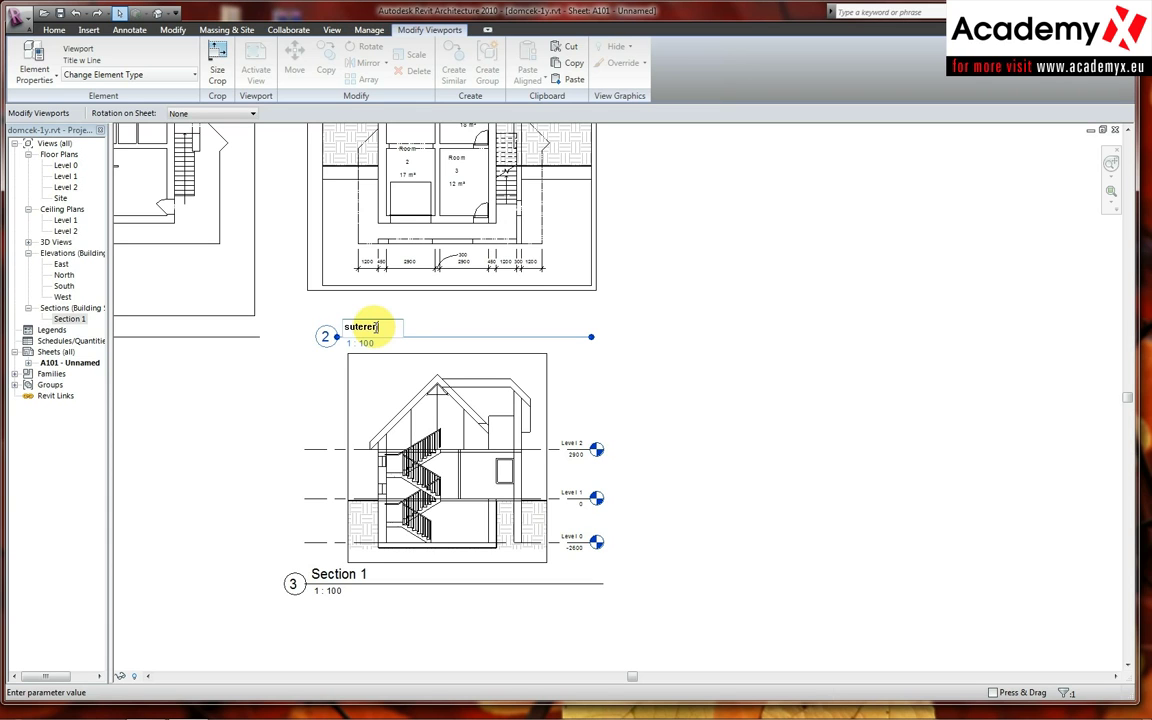
pyautogui.click(542, 348)
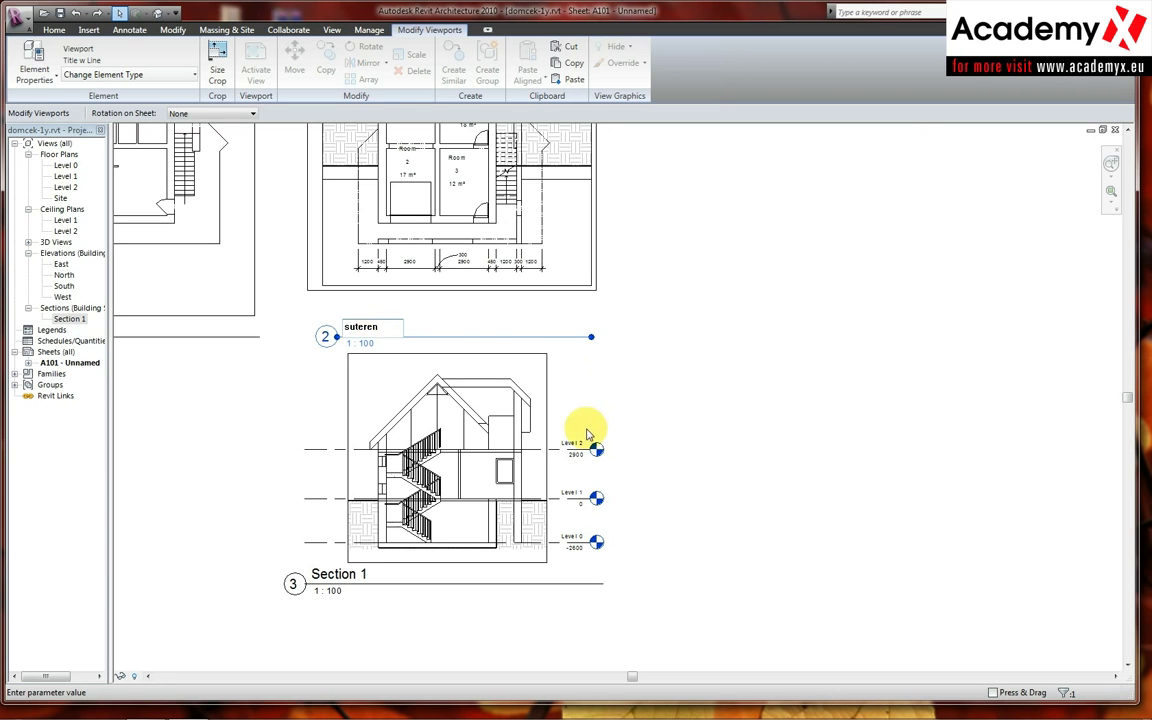
pyautogui.click(670, 378)
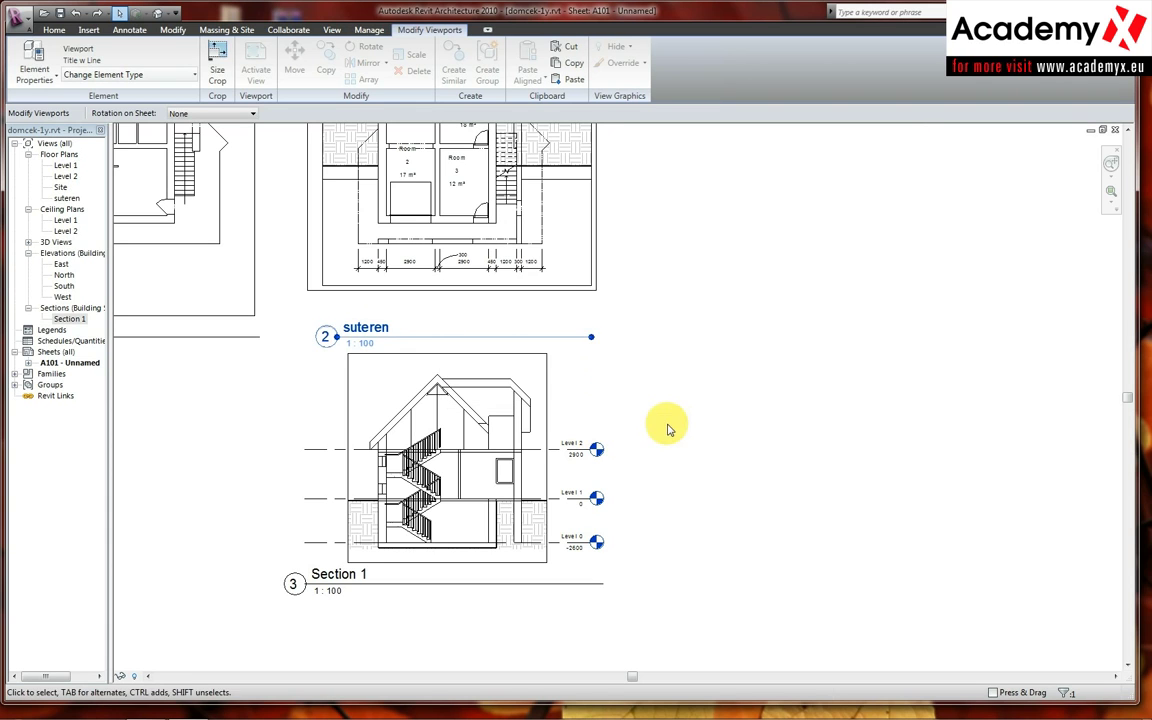
pyautogui.click(598, 541)
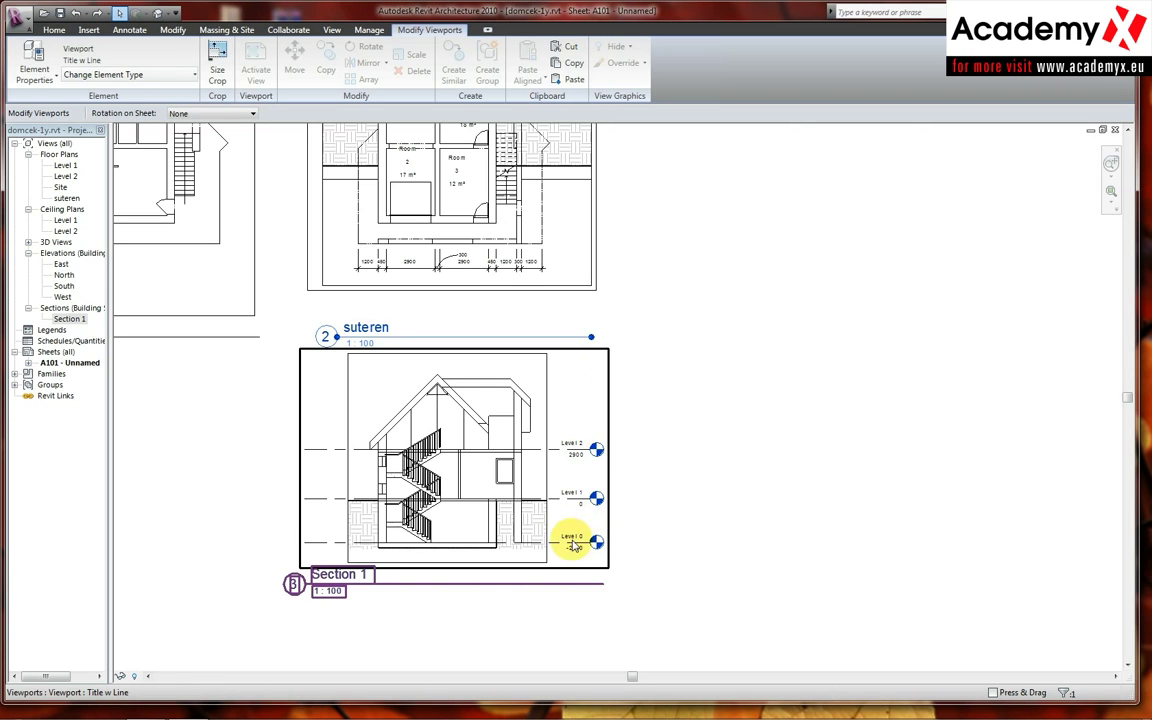
pyautogui.click(230, 300)
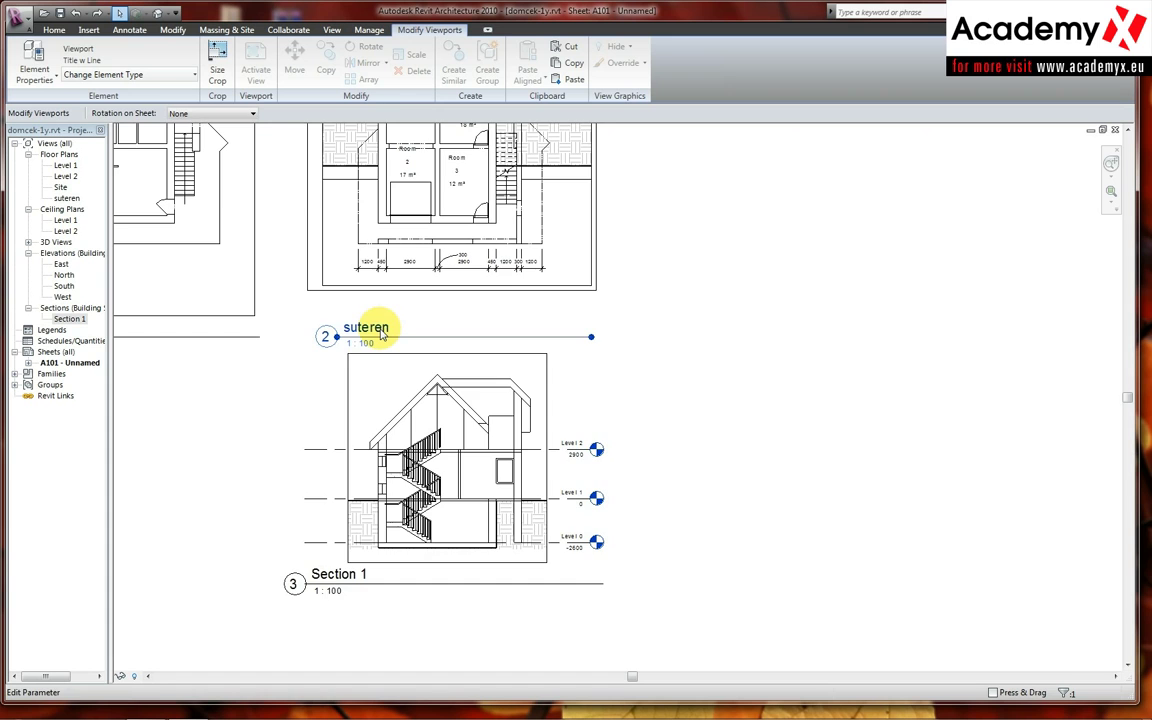
pyautogui.scroll(-3, 518, 405)
# Change the Level 1 viewport title to 'prizemie' and confirm renaming its floor plan view.
pyautogui.moveTo(681, 334); pyautogui.dragTo(501, 326, button='middle')
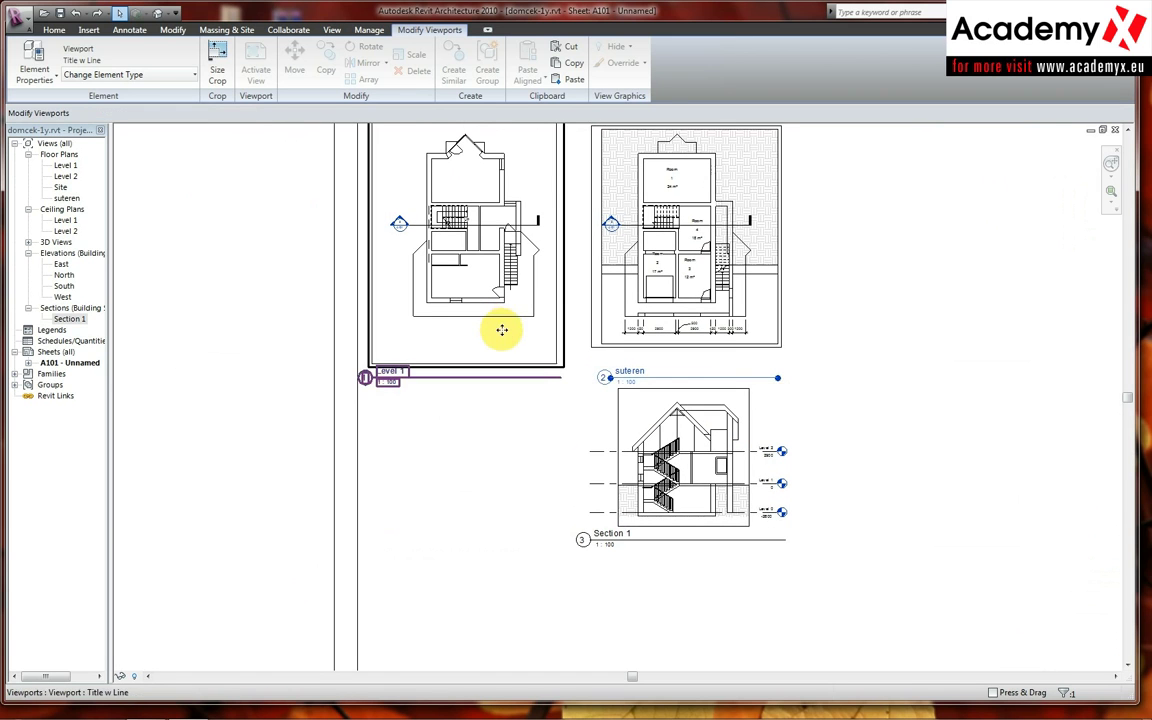
pyautogui.click(390, 371)
pyautogui.write('prizemie')
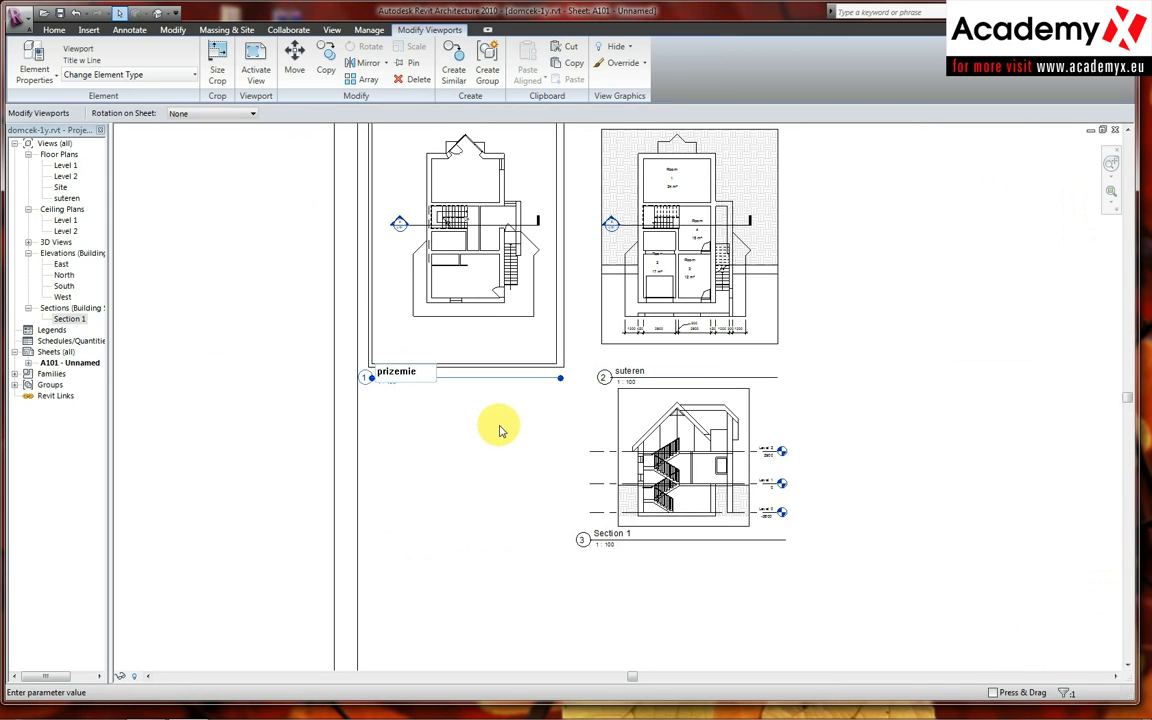
pyautogui.click(501, 430)
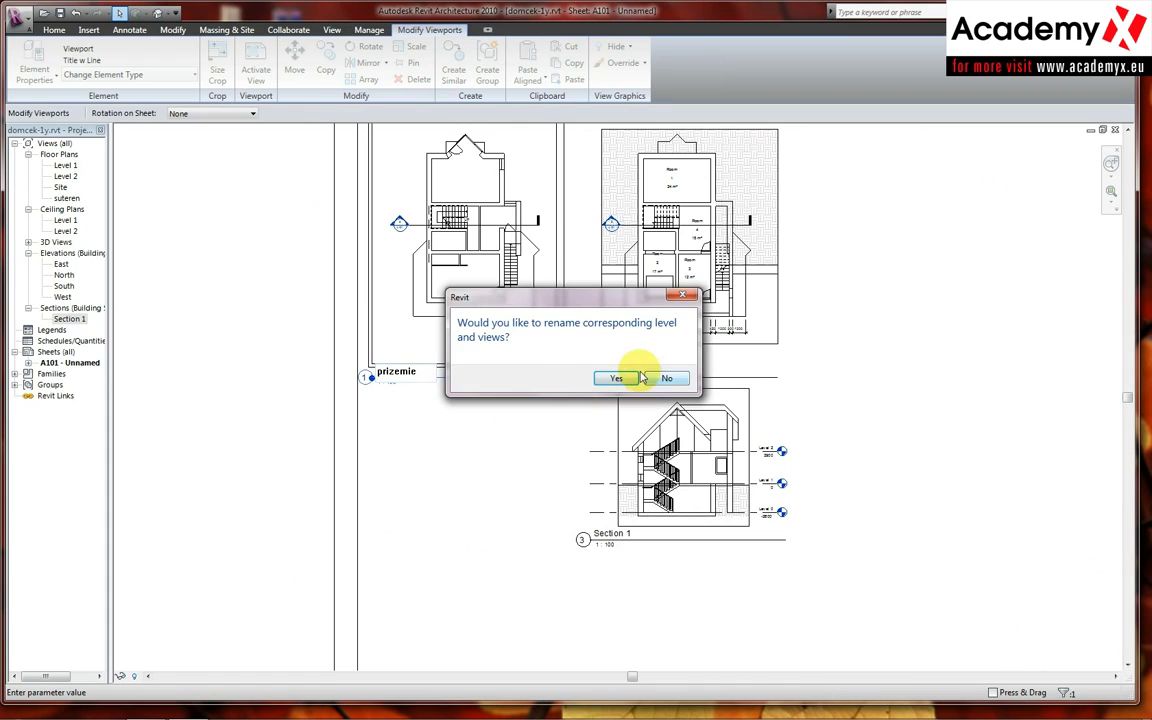
pyautogui.click(625, 378)
pyautogui.scroll(4, 782, 487)
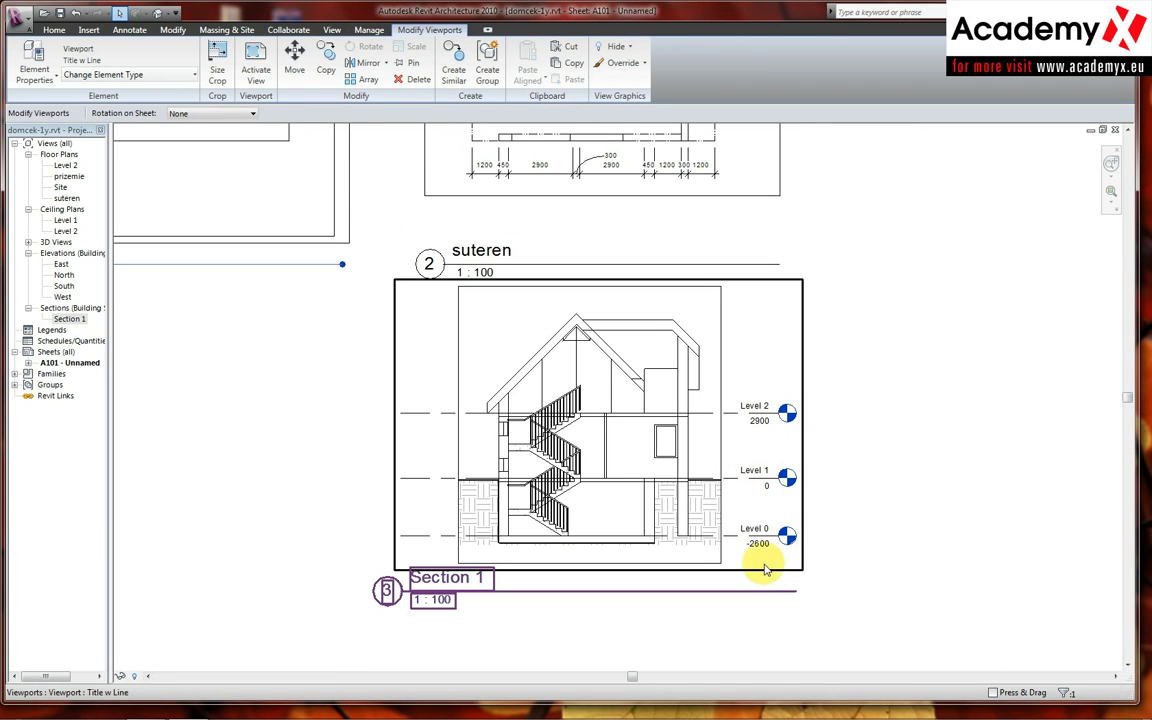
pyautogui.rightClick(763, 487)
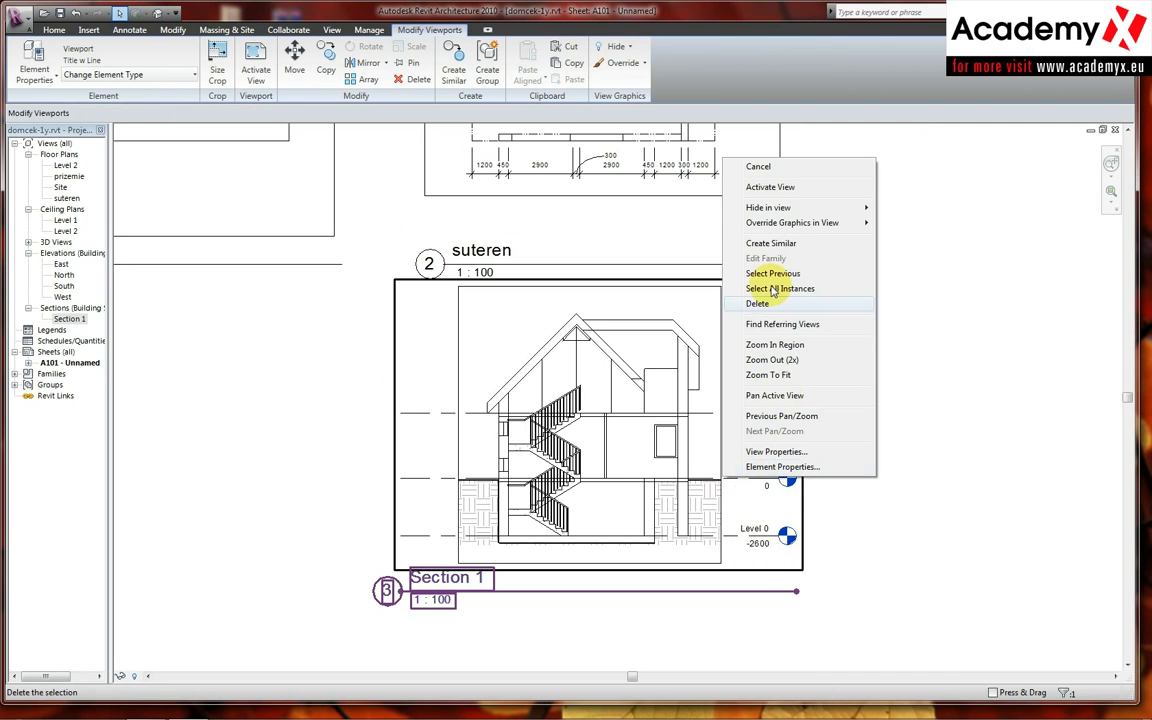
# In the activated Section 1 view, rename the lowest level to 1.pp.
pyautogui.click(775, 187)
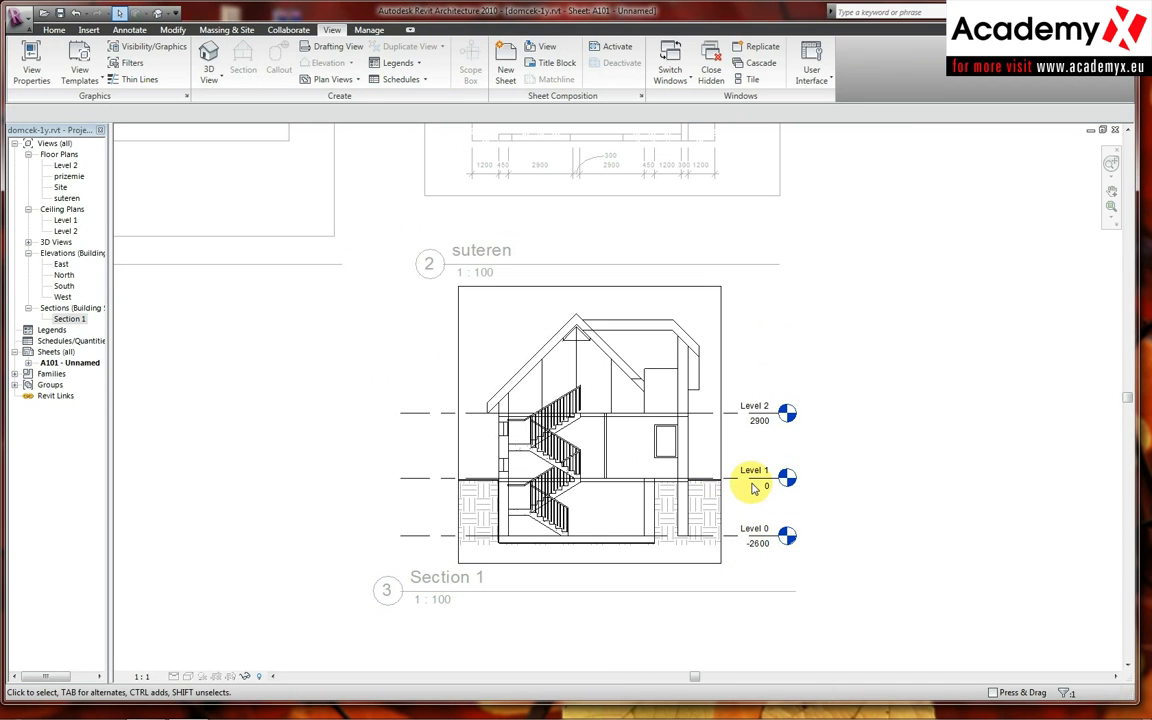
pyautogui.click(760, 533)
pyautogui.click(775, 535)
pyautogui.write('1.np')
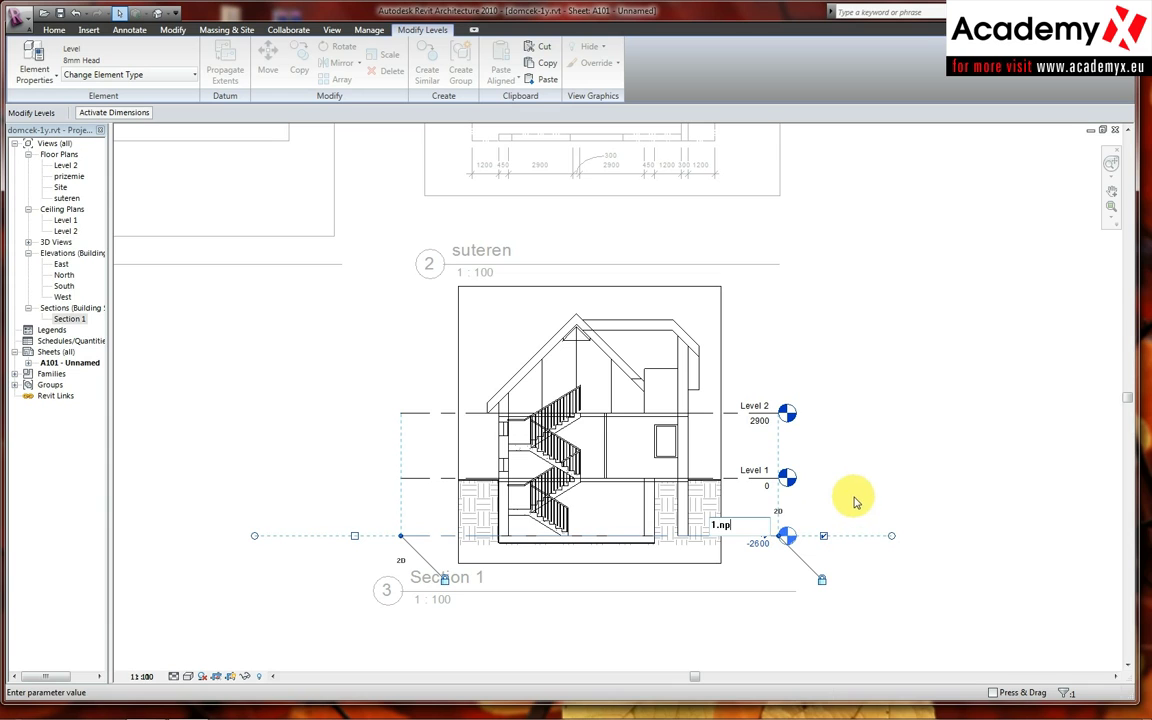
pyautogui.click(716, 524)
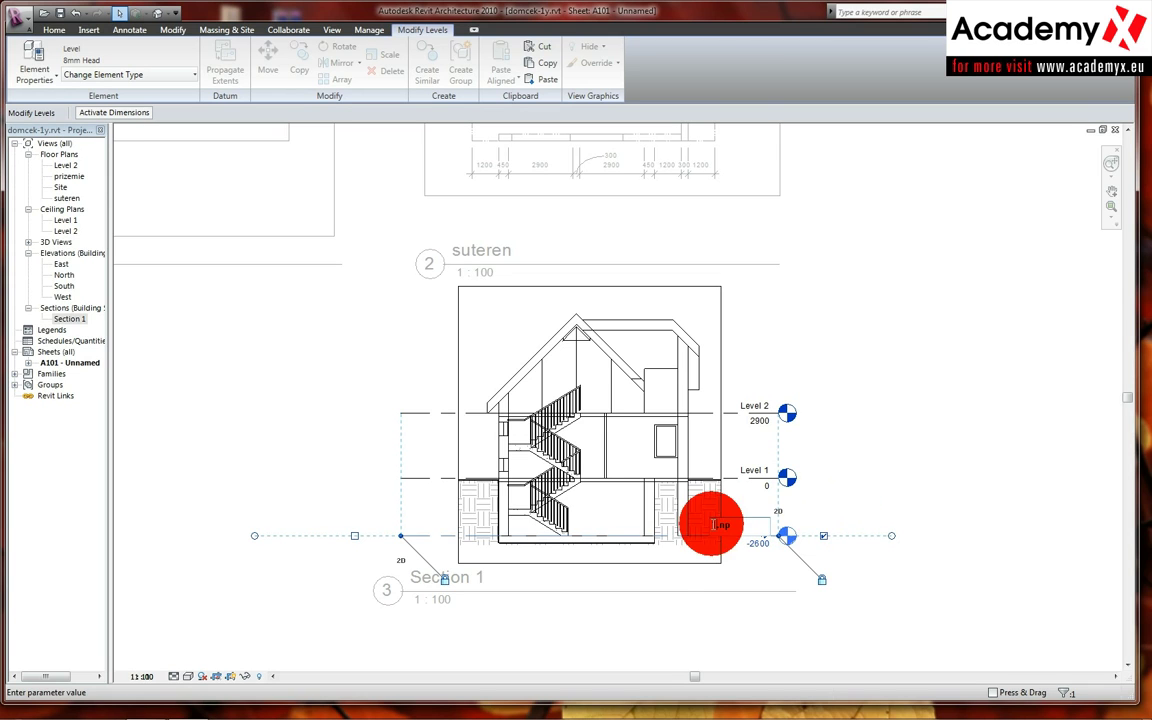
pyautogui.click(720, 524)
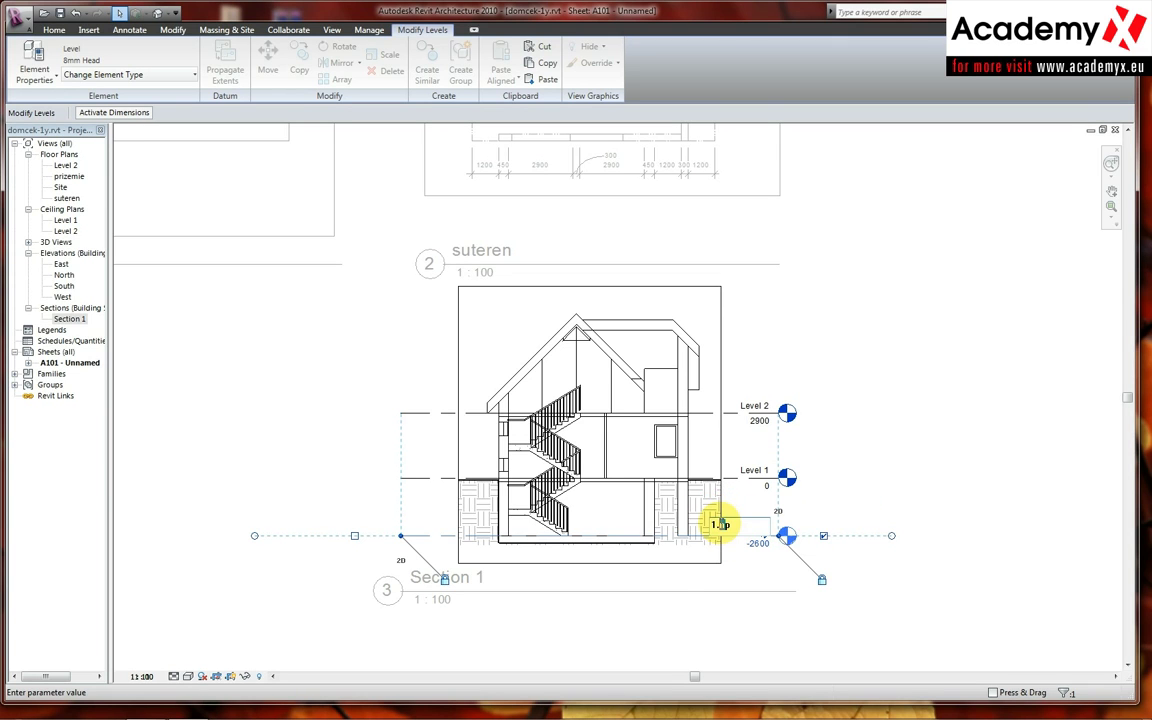
pyautogui.press('BackSpace')
pyautogui.write('p')
pyautogui.click(755, 471)
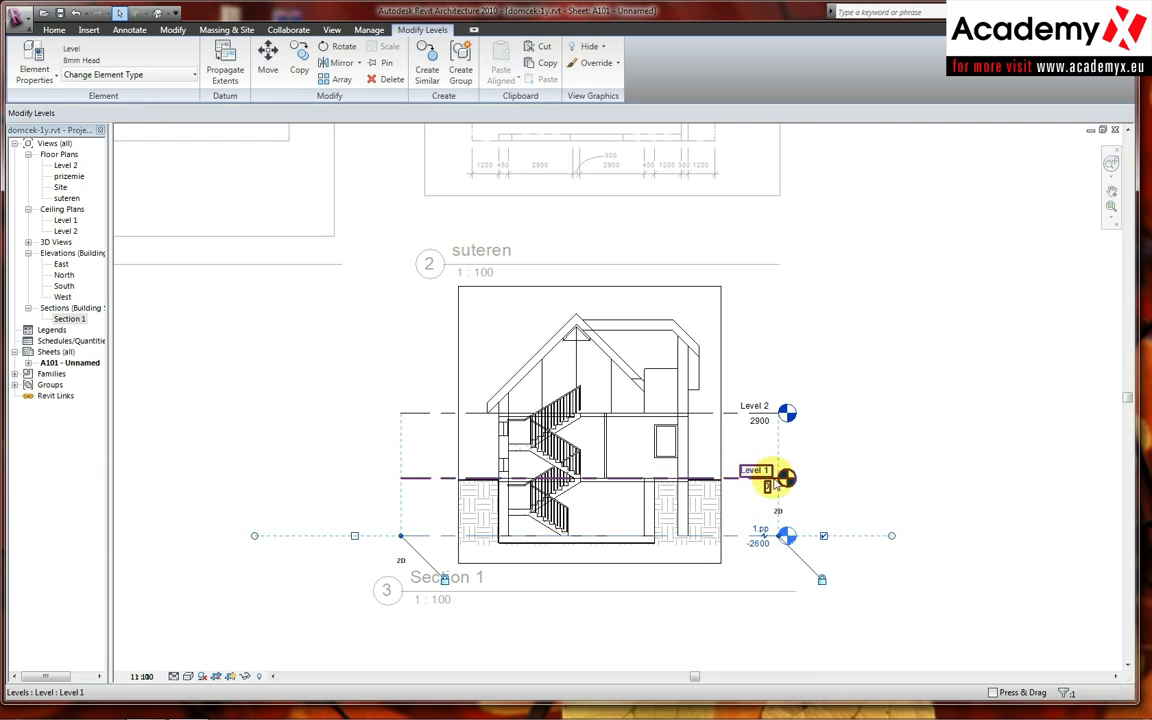
# Rename Level 1 to 1.np after dismissing the duplicate-name error, keeping view names unchanged.
pyautogui.click(760, 471)
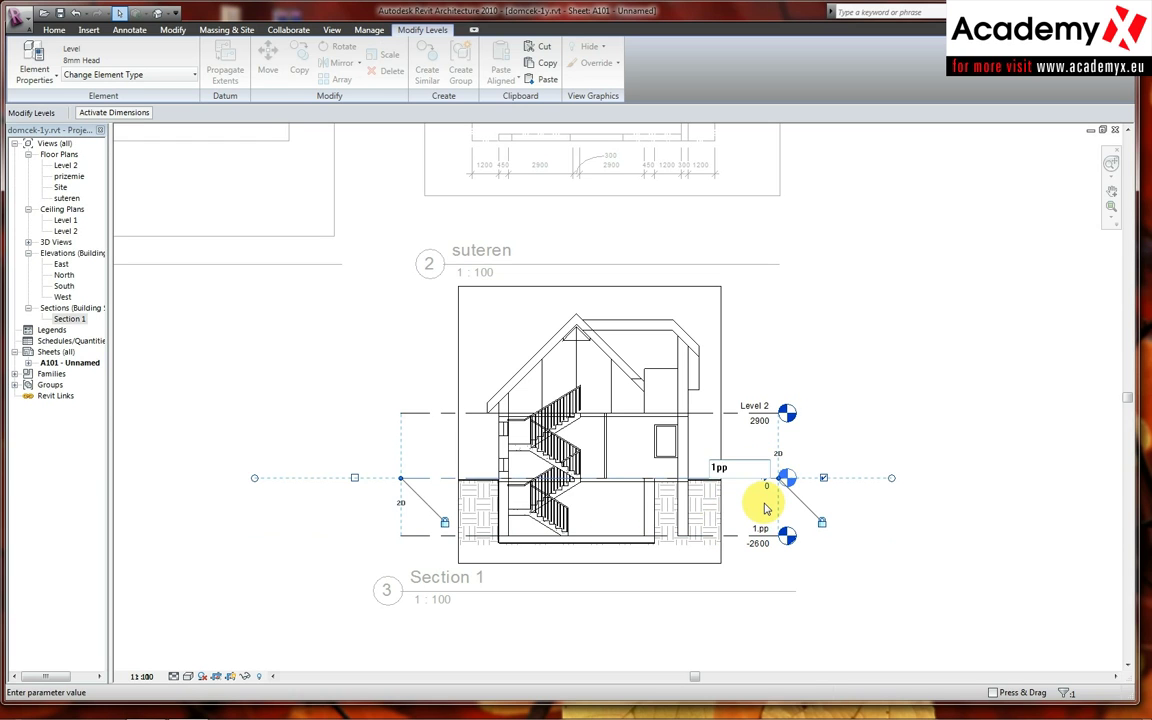
pyautogui.click(752, 408)
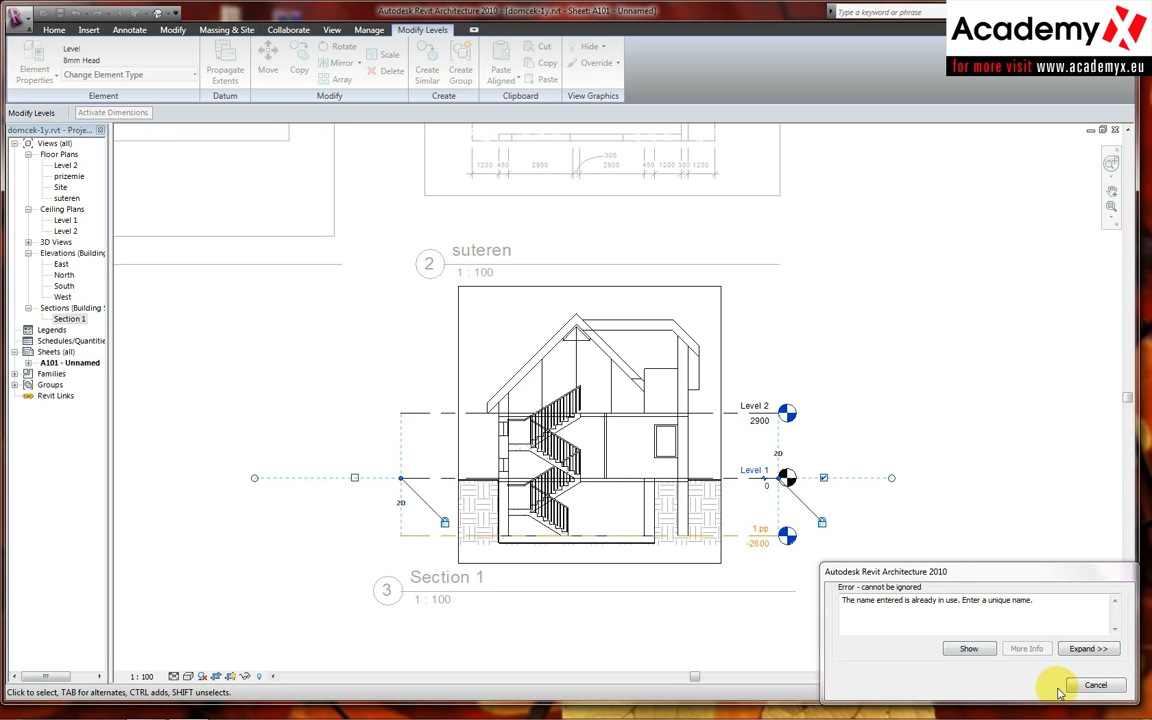
pyautogui.click(1095, 685)
pyautogui.doubleClick(752, 470)
pyautogui.write('1.np')
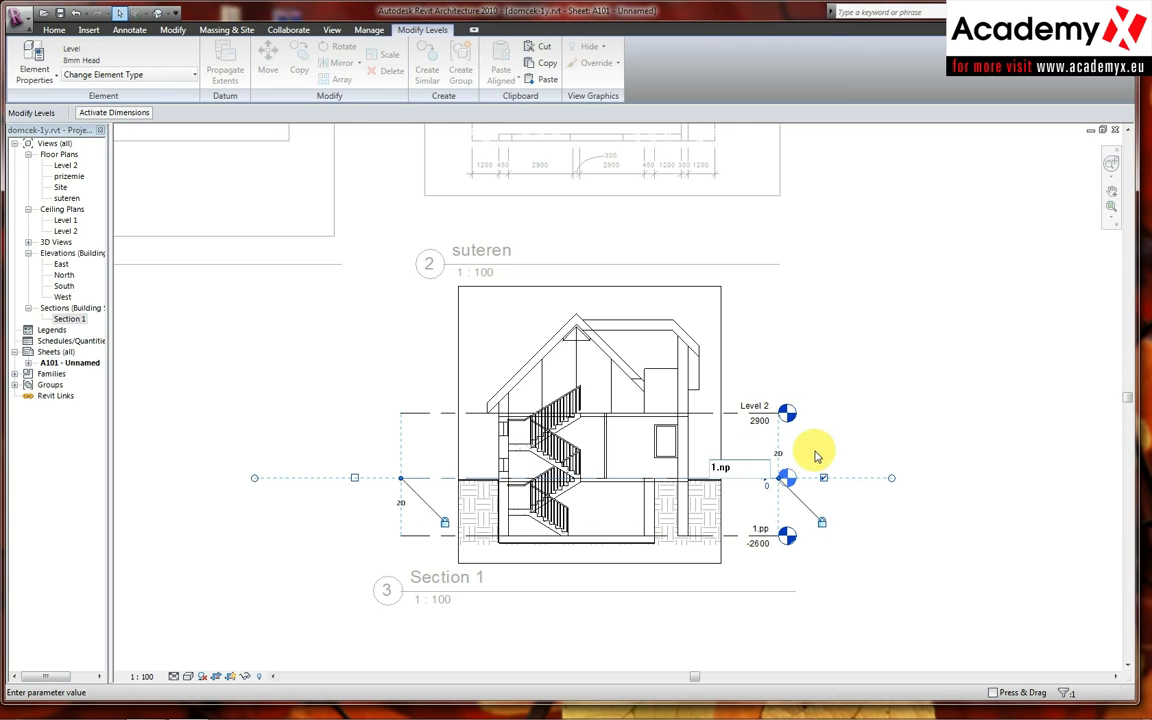
pyautogui.press('Return')
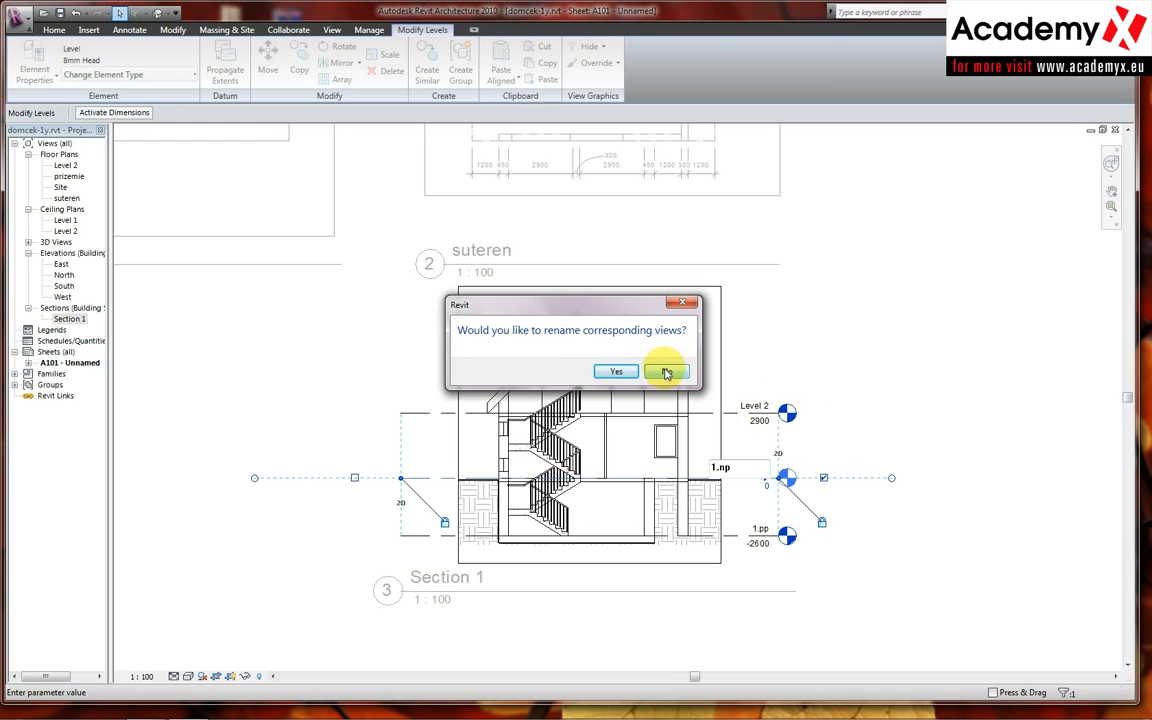
pyautogui.click(666, 373)
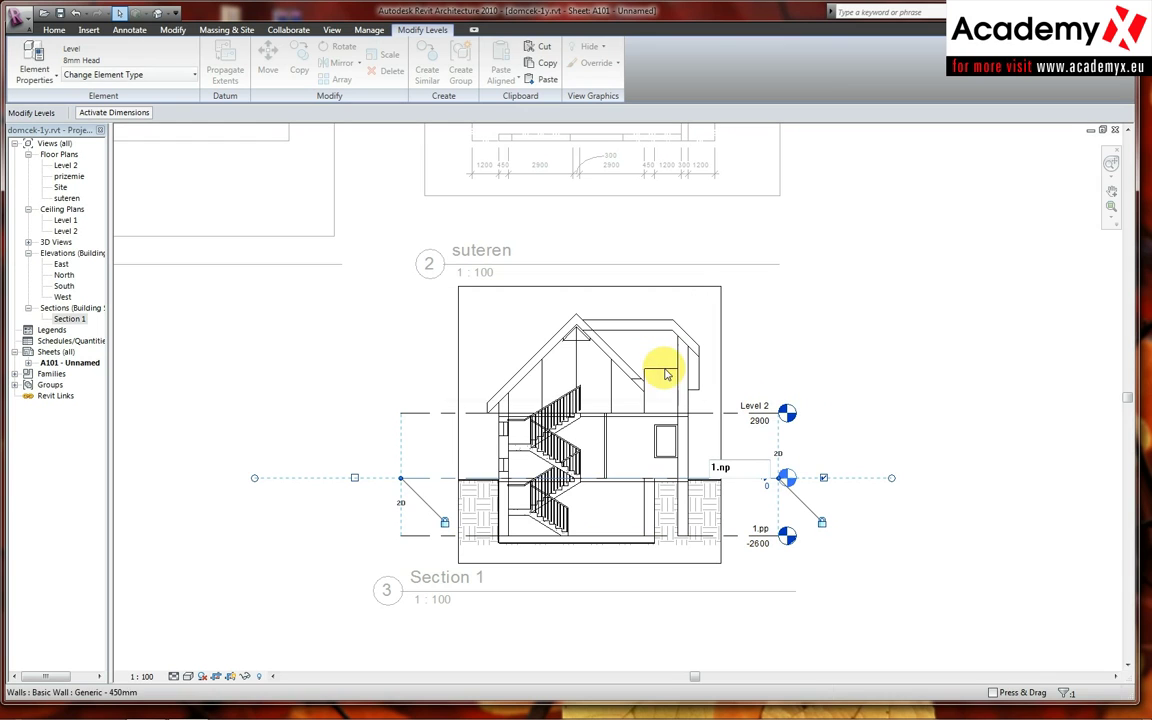
# Rename the top level 2.np and let its floor and ceiling plan views take the same name.
pyautogui.click(778, 406)
pyautogui.click(756, 405)
pyautogui.write('2.np')
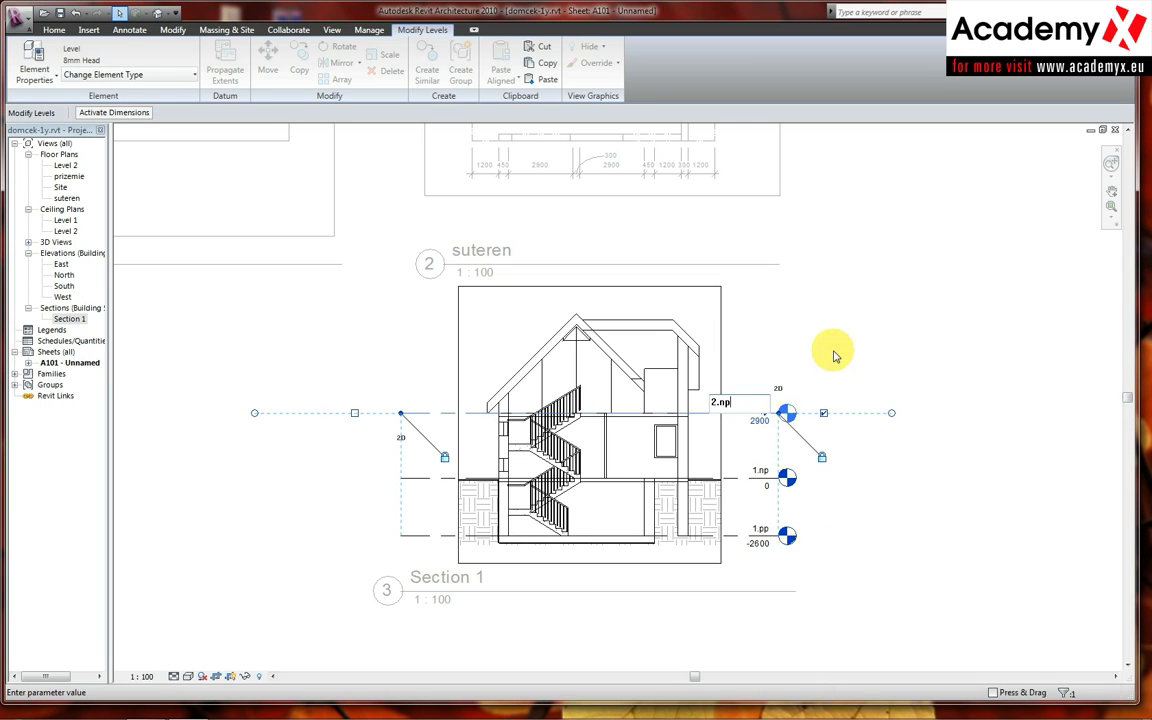
pyautogui.click(784, 327)
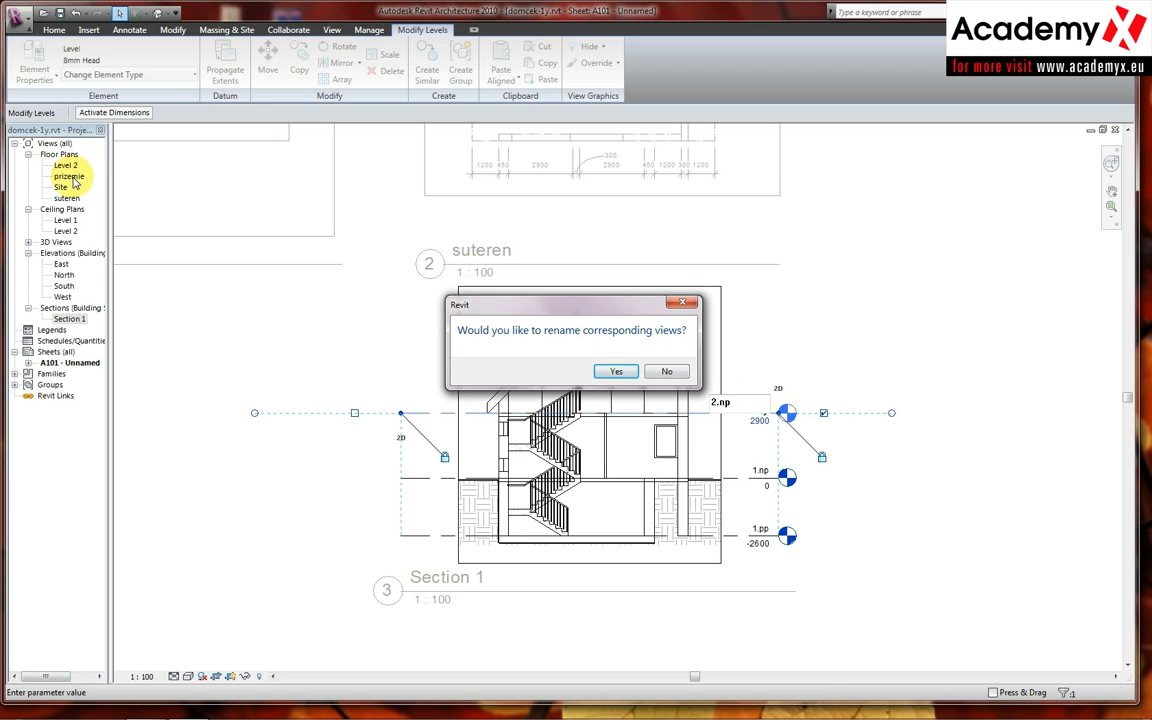
pyautogui.click(616, 373)
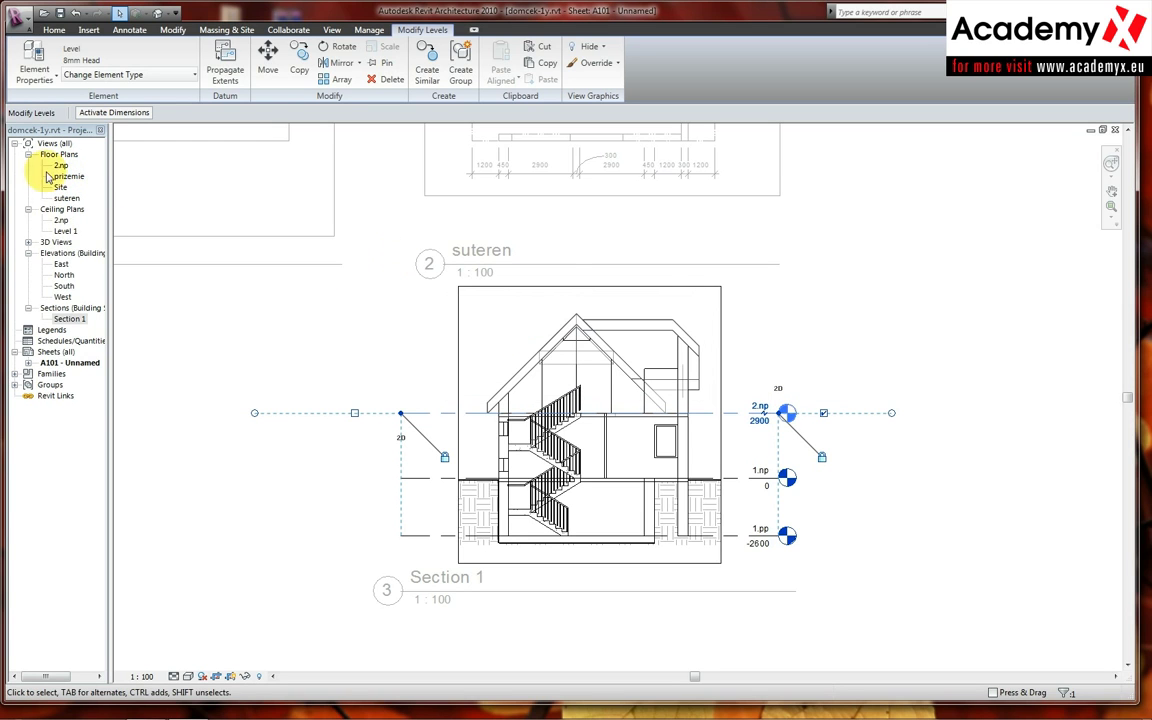
# Return to sheet A101, leaving the prizemie title unchanged, and drag the 2.np plan onto it.
pyautogui.click(304, 218)
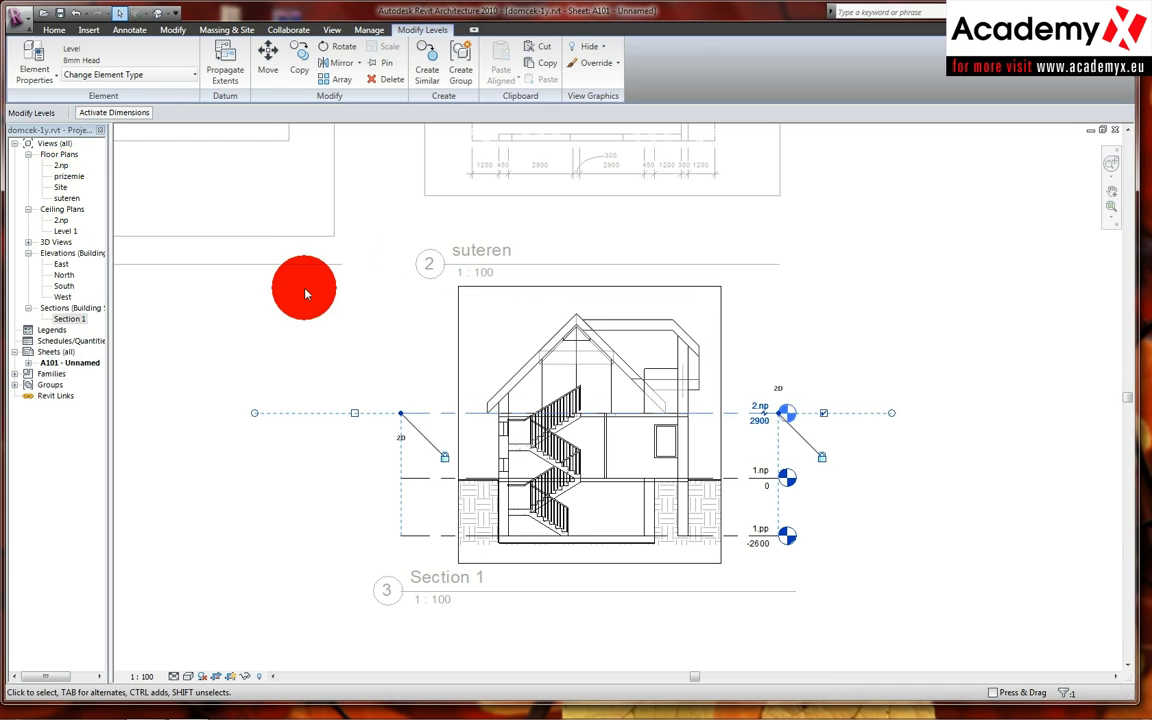
pyautogui.moveTo(350, 267); pyautogui.dragTo(444, 320, button='middle')
pyautogui.rightClick(442, 380)
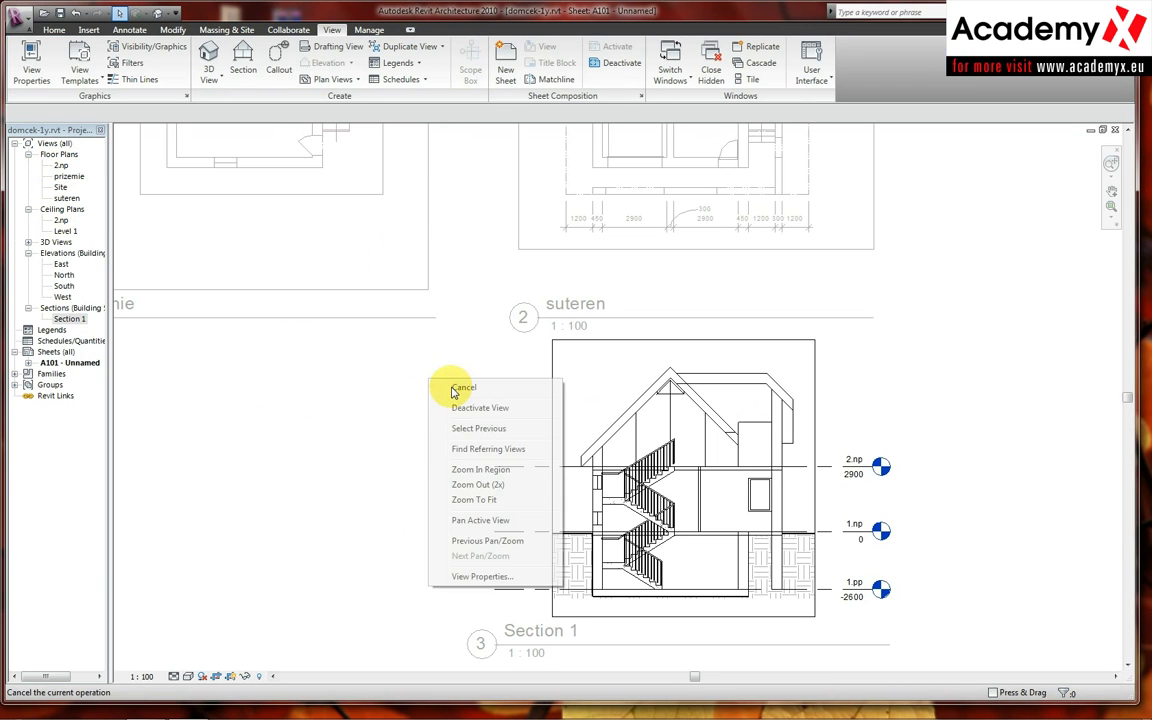
pyautogui.click(268, 262)
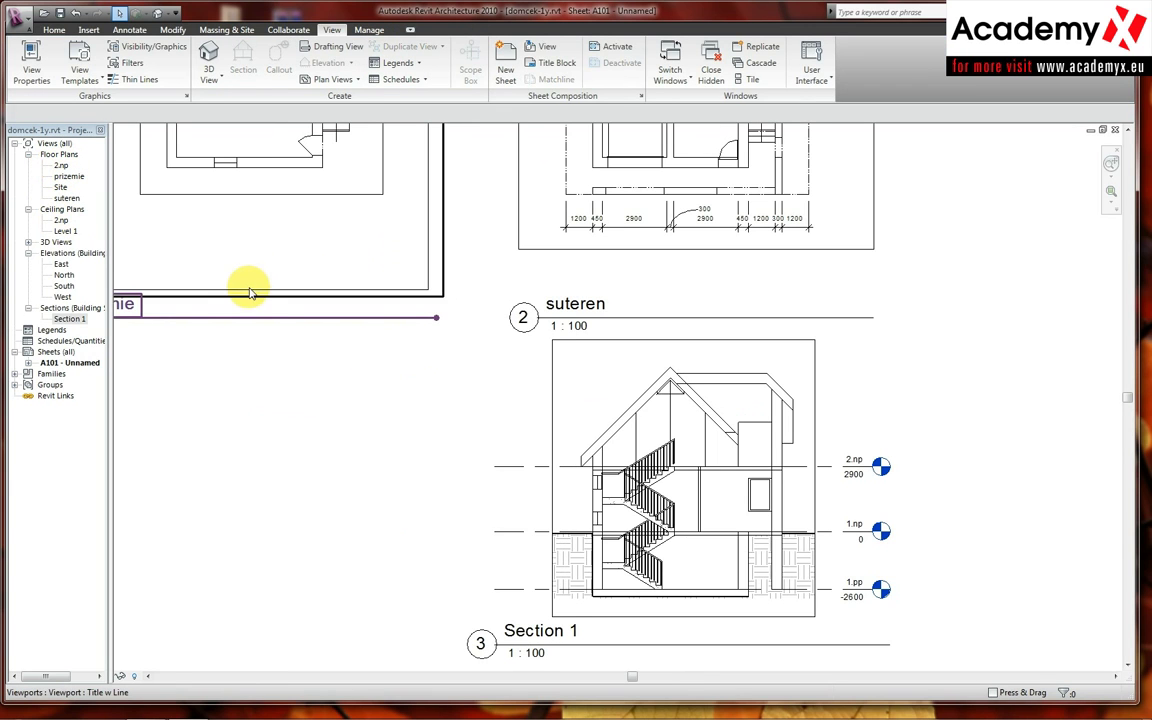
pyautogui.scroll(-2, 250, 290)
pyautogui.click(290, 301)
pyautogui.scroll(1, 197, 311)
pyautogui.click(196, 306)
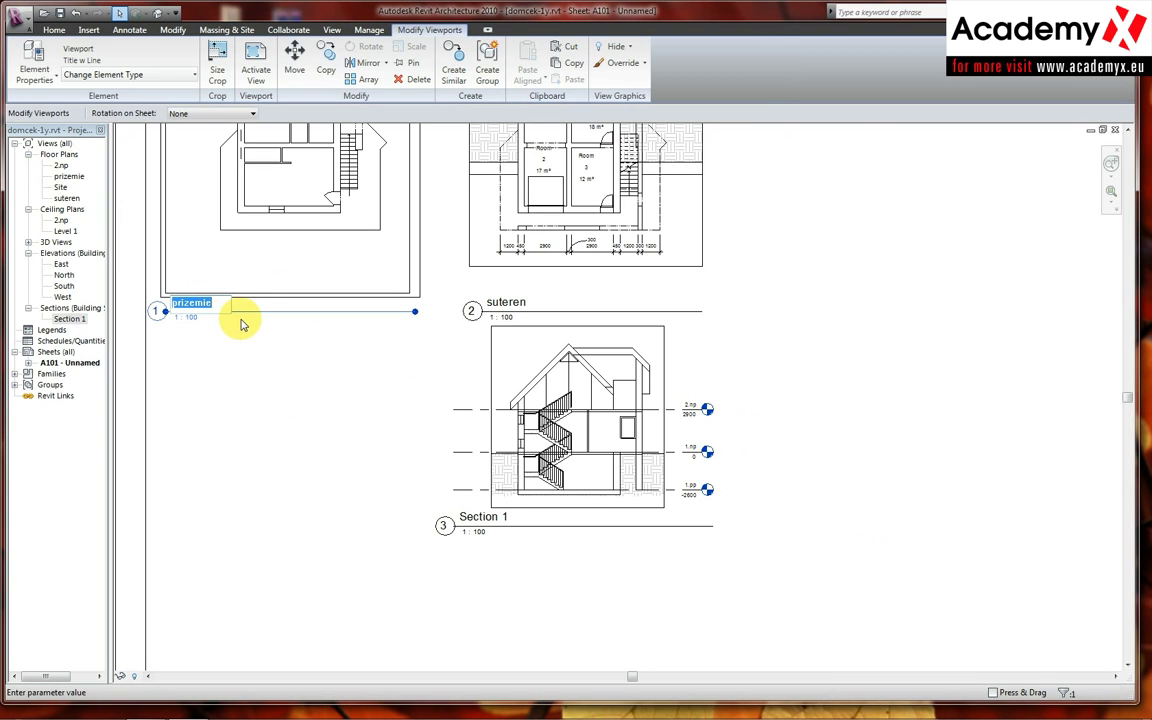
pyautogui.click(334, 378)
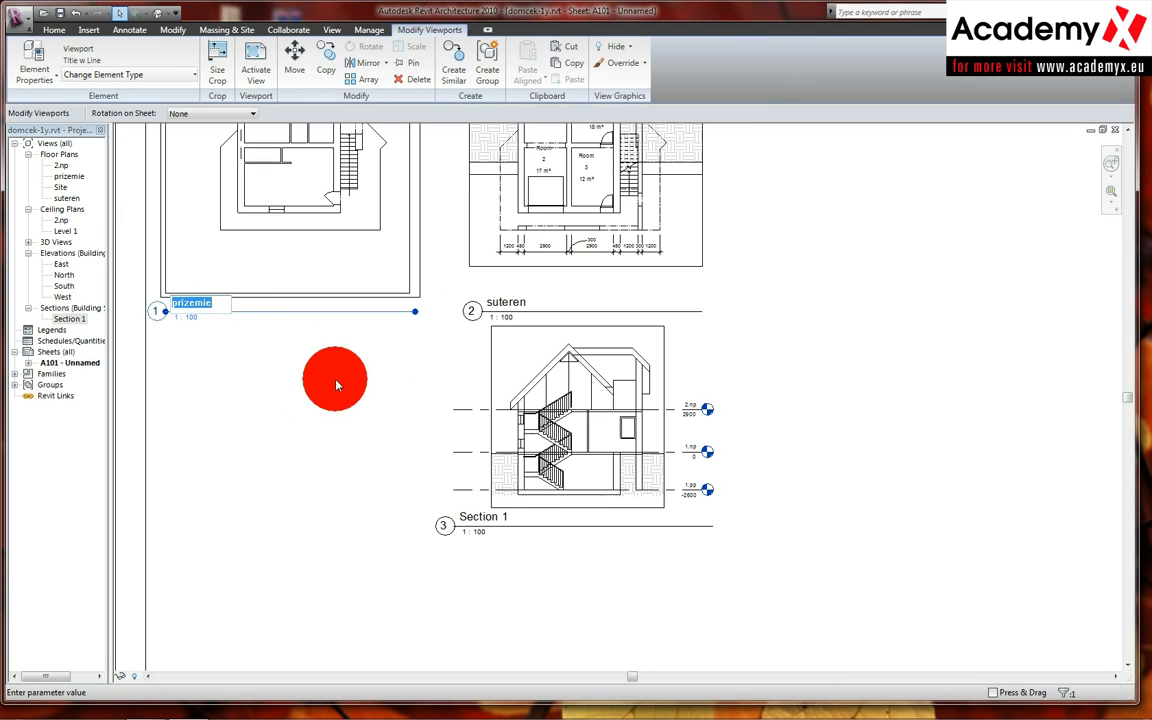
pyautogui.click(85, 185)
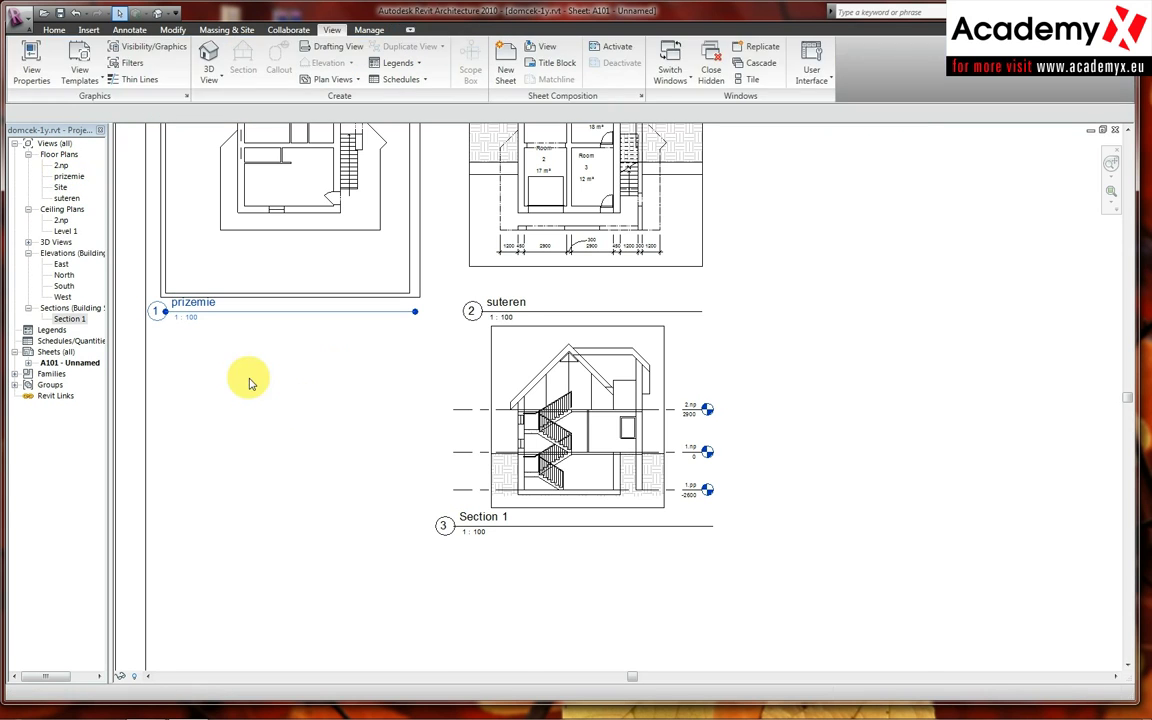
pyautogui.moveTo(85, 185); pyautogui.dragTo(882, 275)
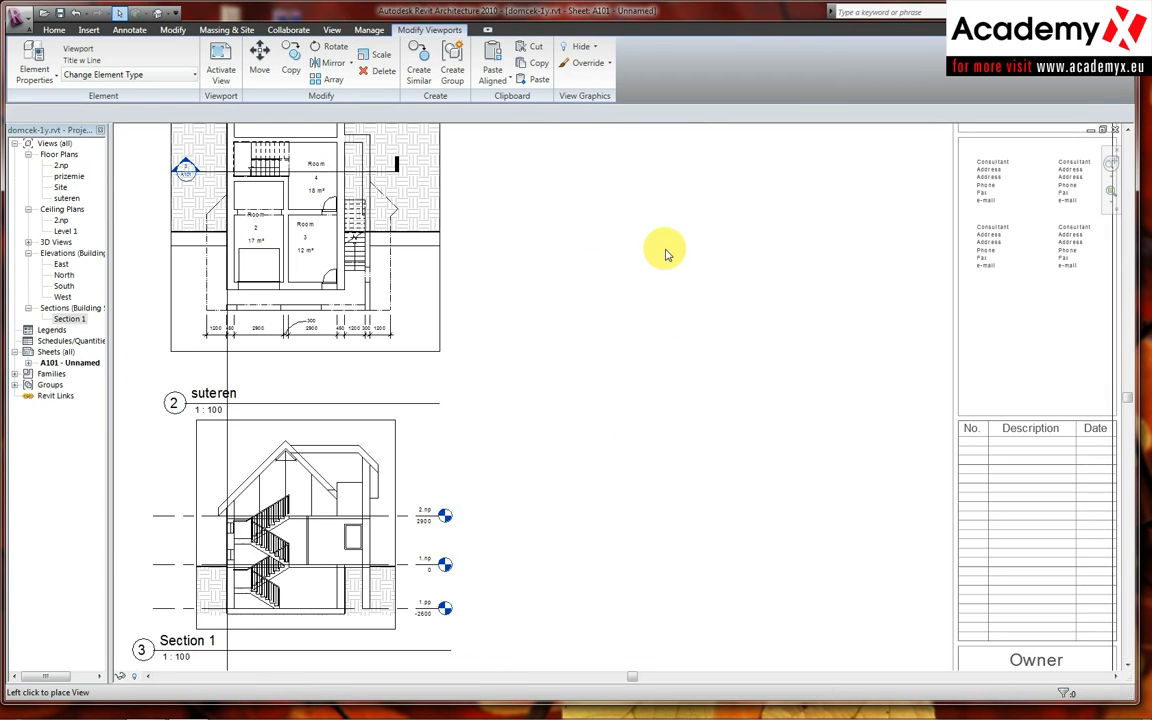
# Place the 2.np plan at the sheet's upper right and tighten its crop region from all four sides.
pyautogui.scroll(-1, 674, 240)
pyautogui.scroll(-1, 672, 237)
pyautogui.scroll(-1, 672, 240)
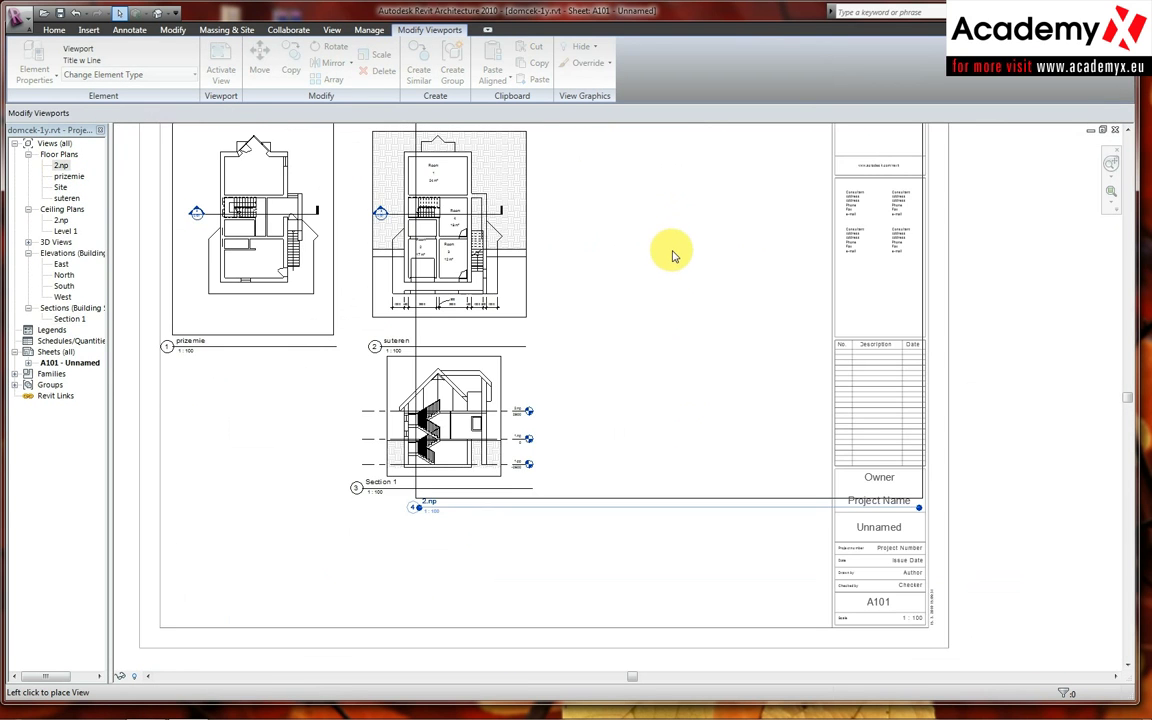
pyautogui.click(675, 255)
pyautogui.rightClick(684, 381)
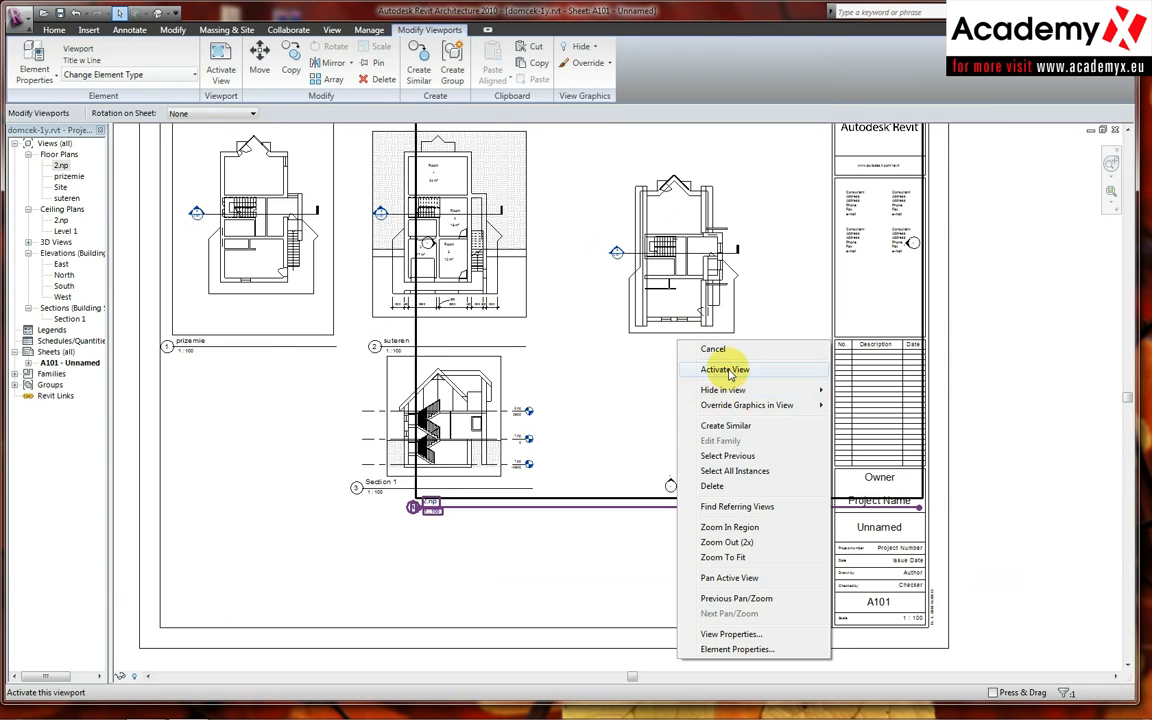
pyautogui.click(724, 369)
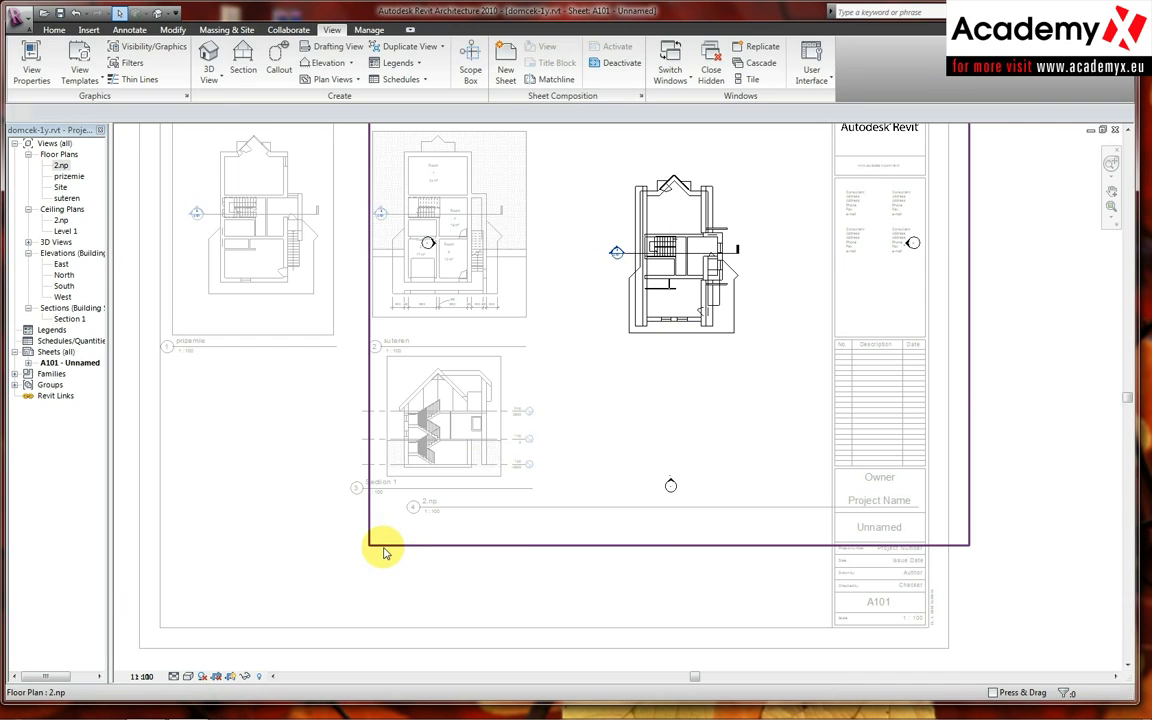
pyautogui.click(622, 545)
pyautogui.moveTo(669, 545)
pyautogui.mouseDown()
pyautogui.moveTo(678, 342)
pyautogui.moveTo(586, 329)
pyautogui.mouseUp()
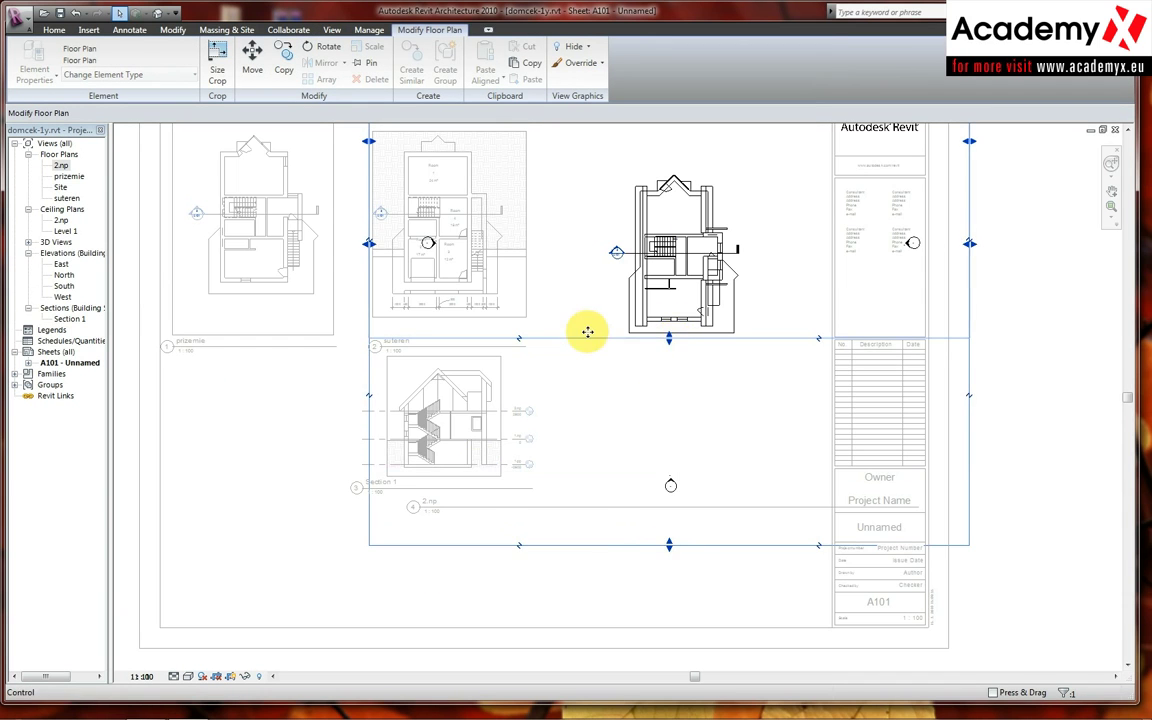
pyautogui.scroll(-2, 586, 329)
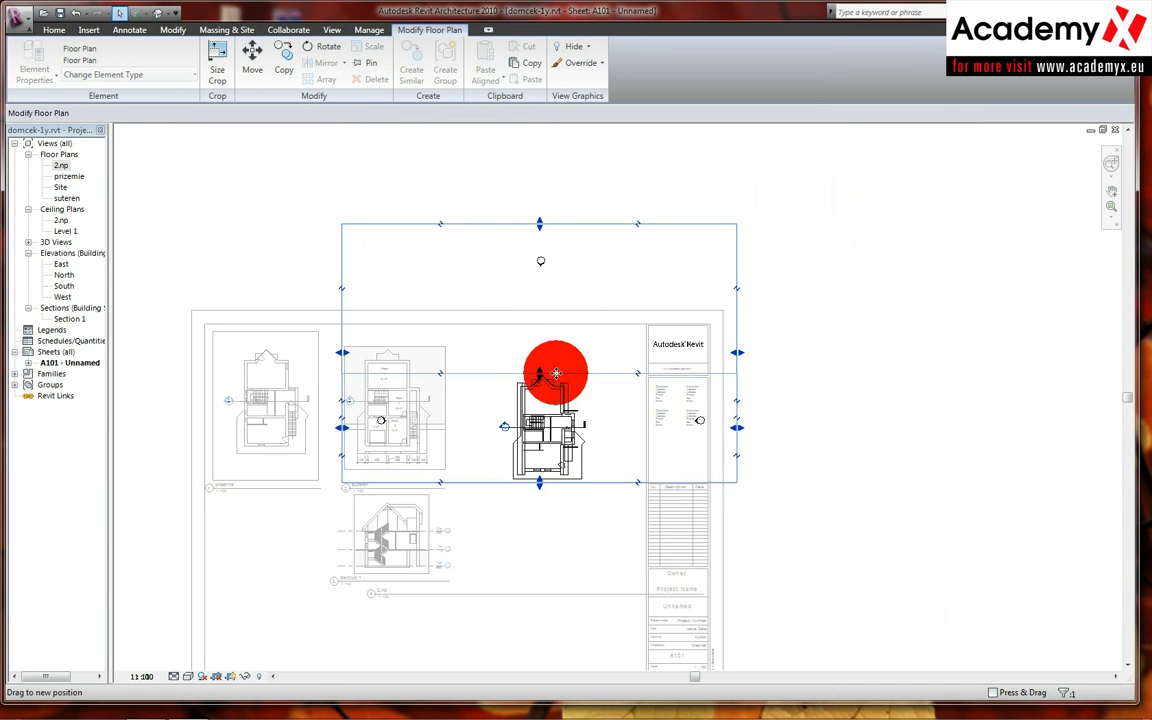
pyautogui.moveTo(538, 226); pyautogui.dragTo(545, 370)
pyautogui.moveTo(648, 430); pyautogui.dragTo(596, 424)
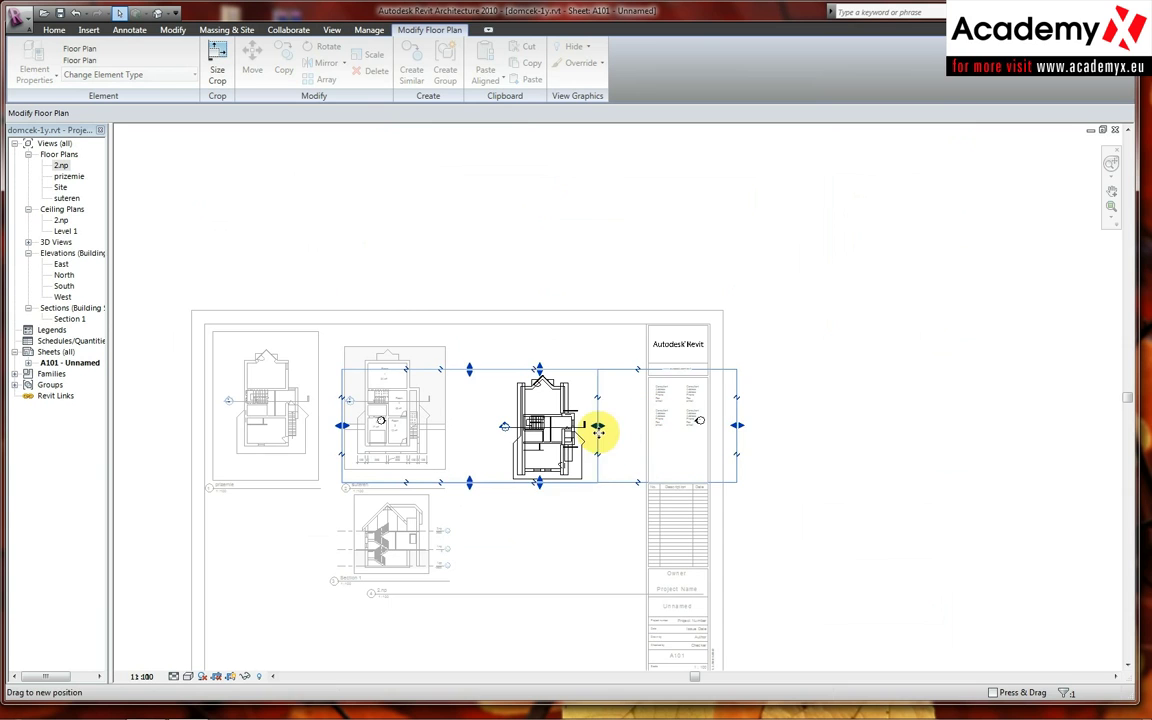
pyautogui.moveTo(375, 425); pyautogui.dragTo(488, 425)
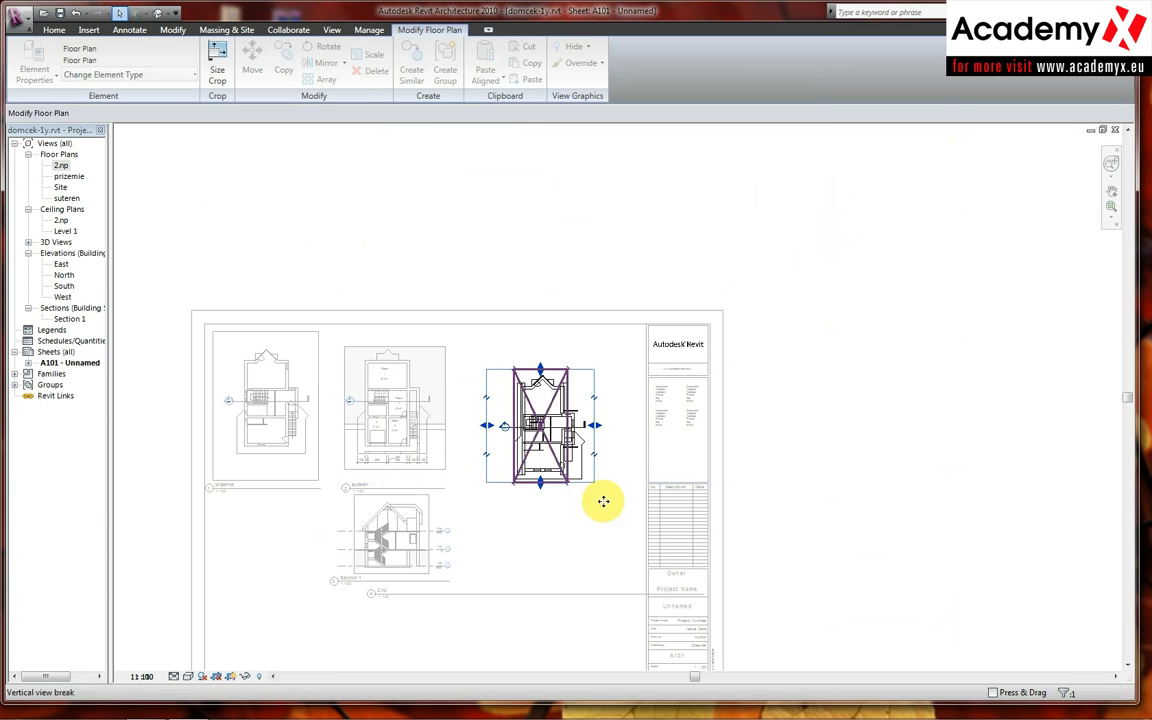
pyautogui.rightClick(622, 494)
pyautogui.click(680, 165)
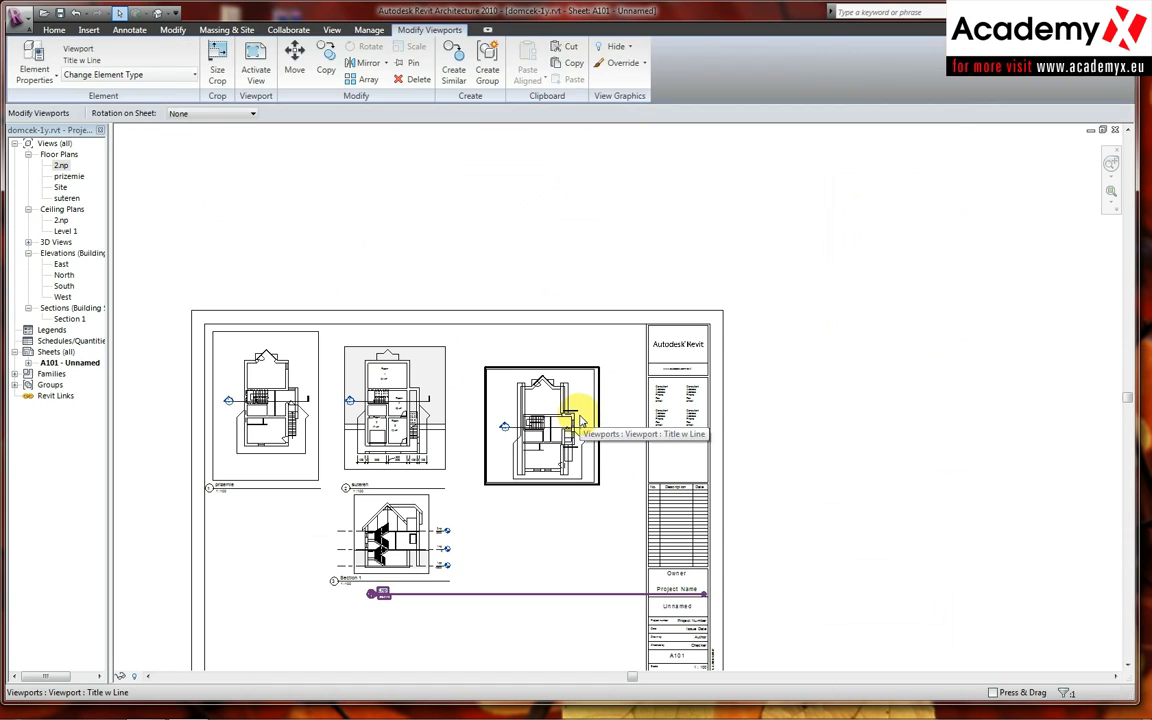
# Delete that viewport and place the 2.np plan again at the upper right.
pyautogui.press('Delete')
pyautogui.moveTo(61, 165); pyautogui.dragTo(470, 330)
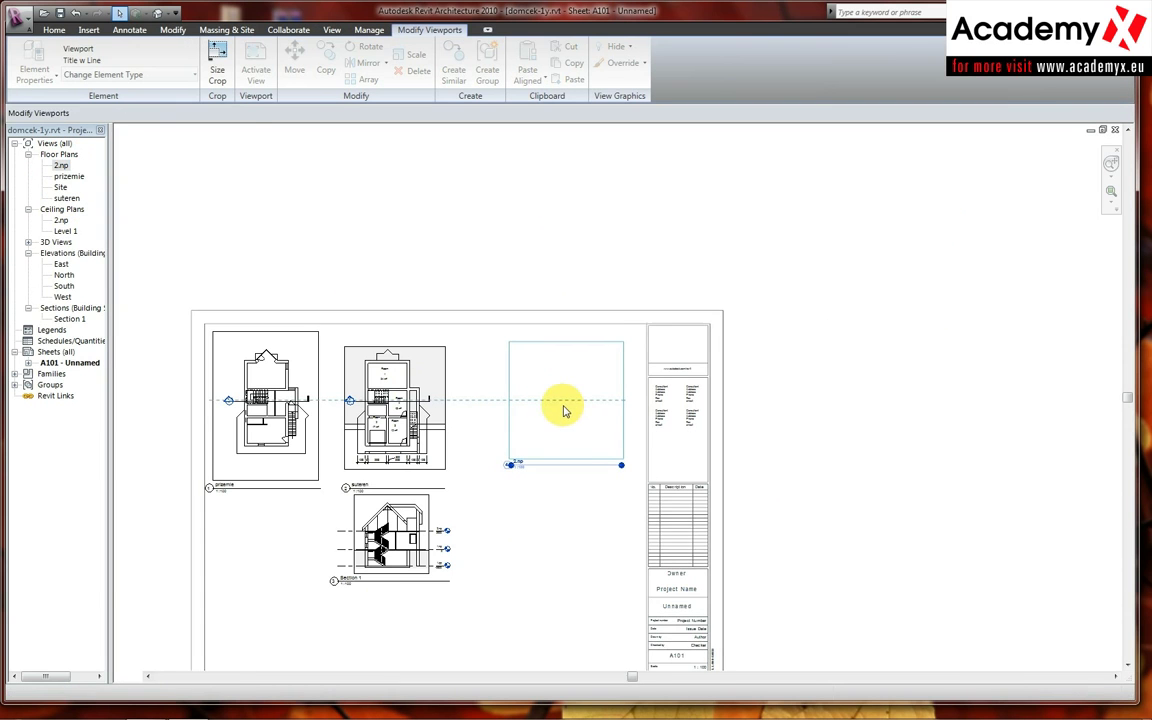
pyautogui.click(563, 402)
pyautogui.scroll(4, 533, 467)
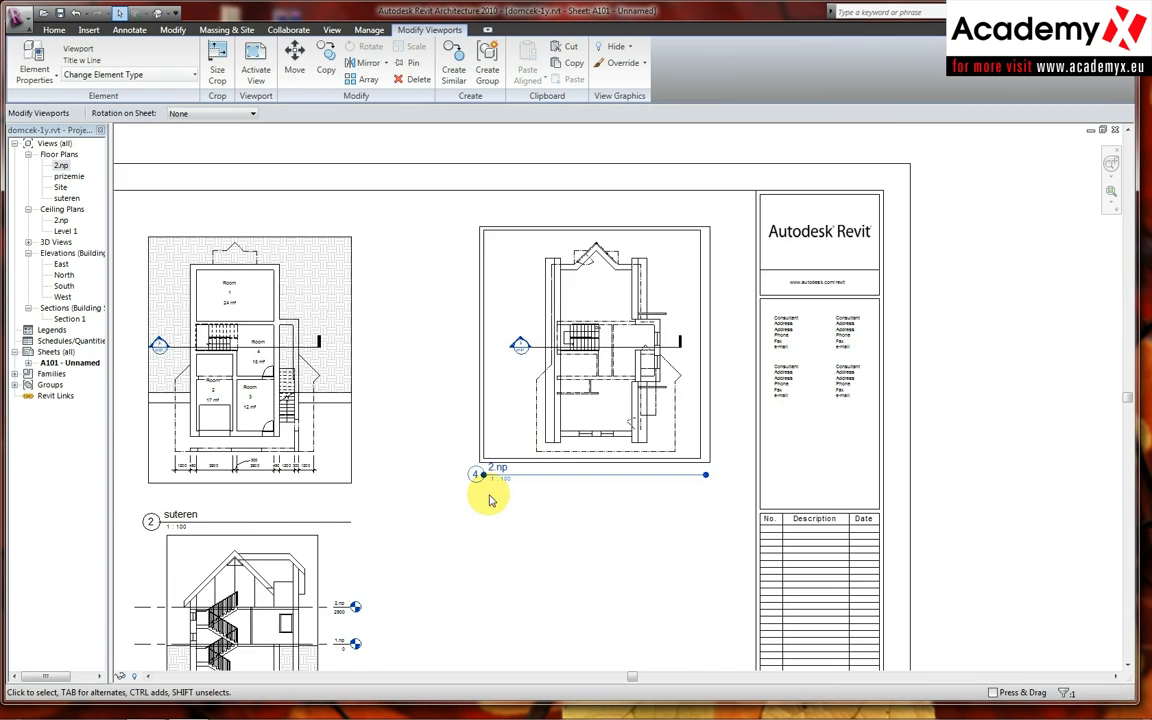
pyautogui.scroll(-2, 495, 485)
# Retitle viewport 4 'podkrovie', rename the matching view too, and review the top viewports.
pyautogui.click(497, 477)
pyautogui.write('podkrovie')
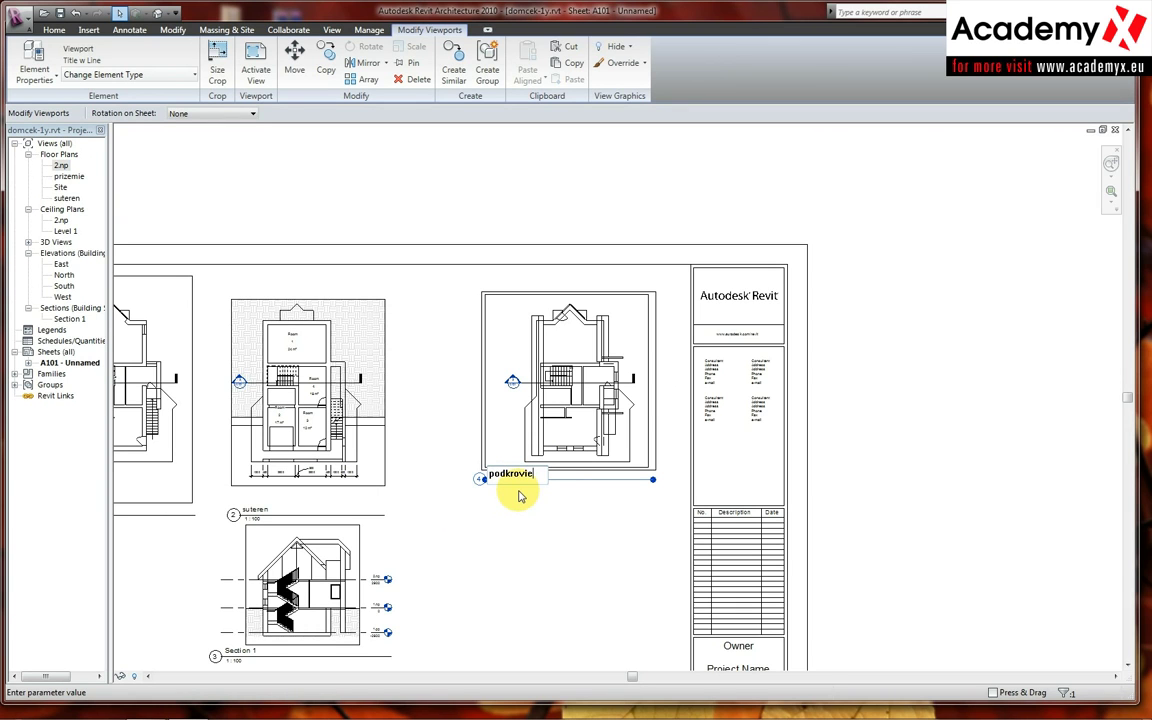
pyautogui.click(547, 527)
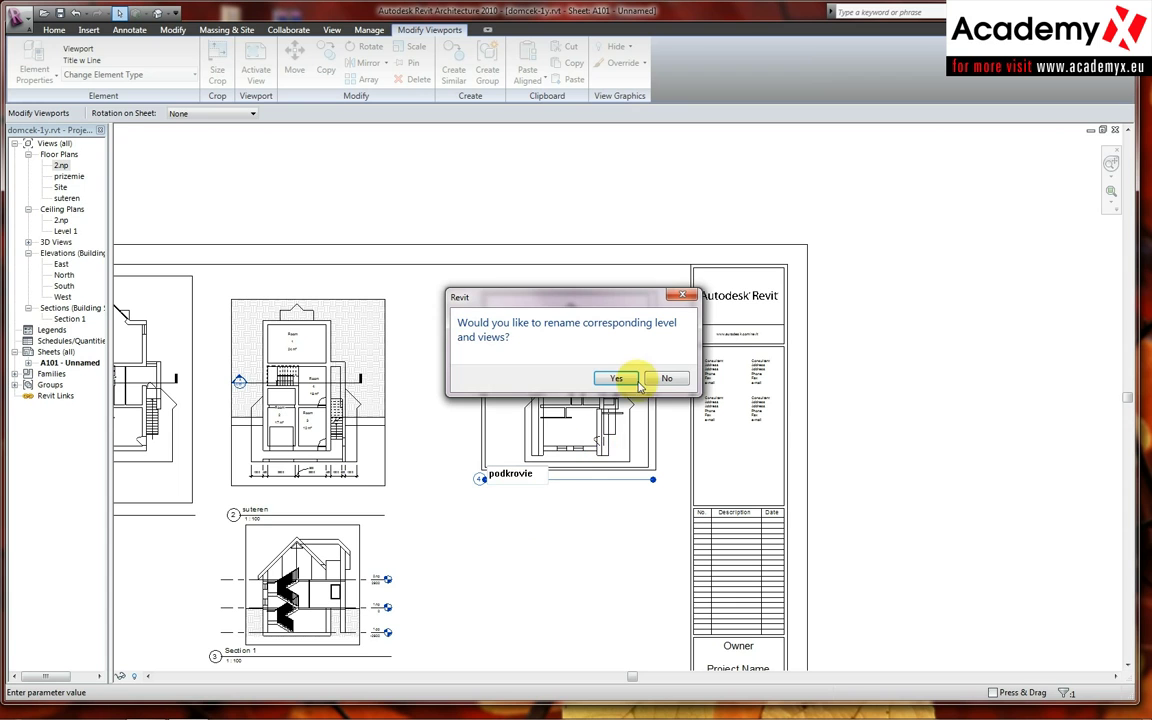
pyautogui.click(617, 378)
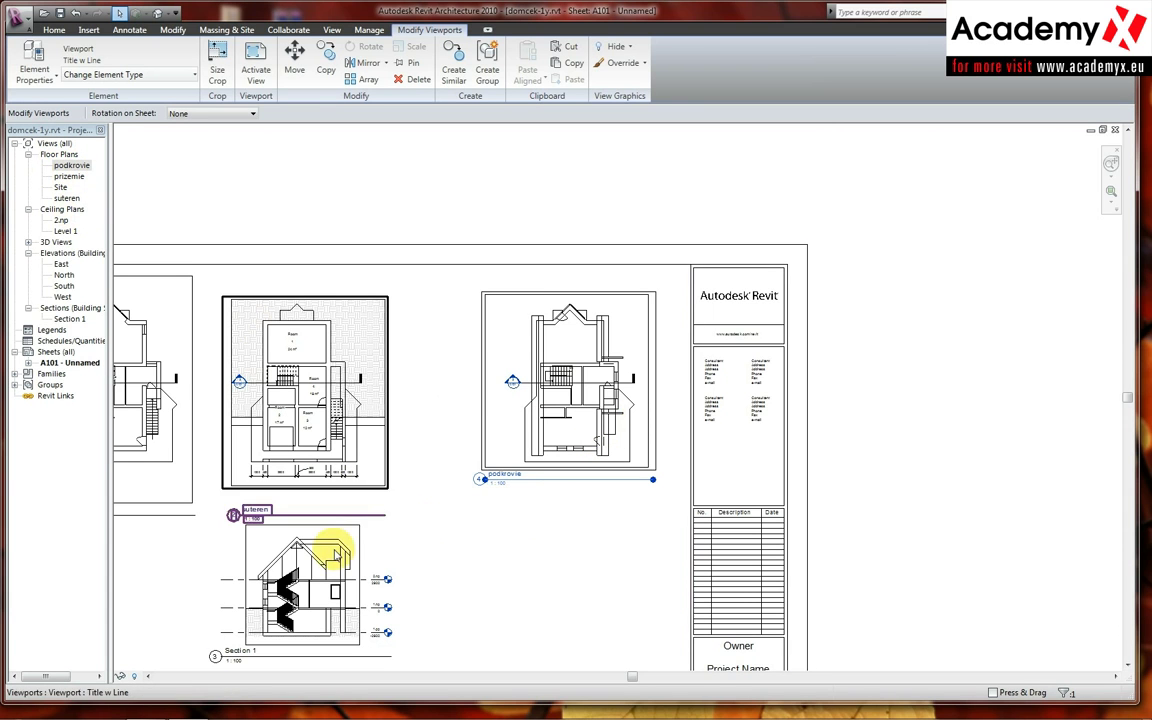
pyautogui.scroll(-3, 380, 500)
pyautogui.scroll(3, 385, 460)
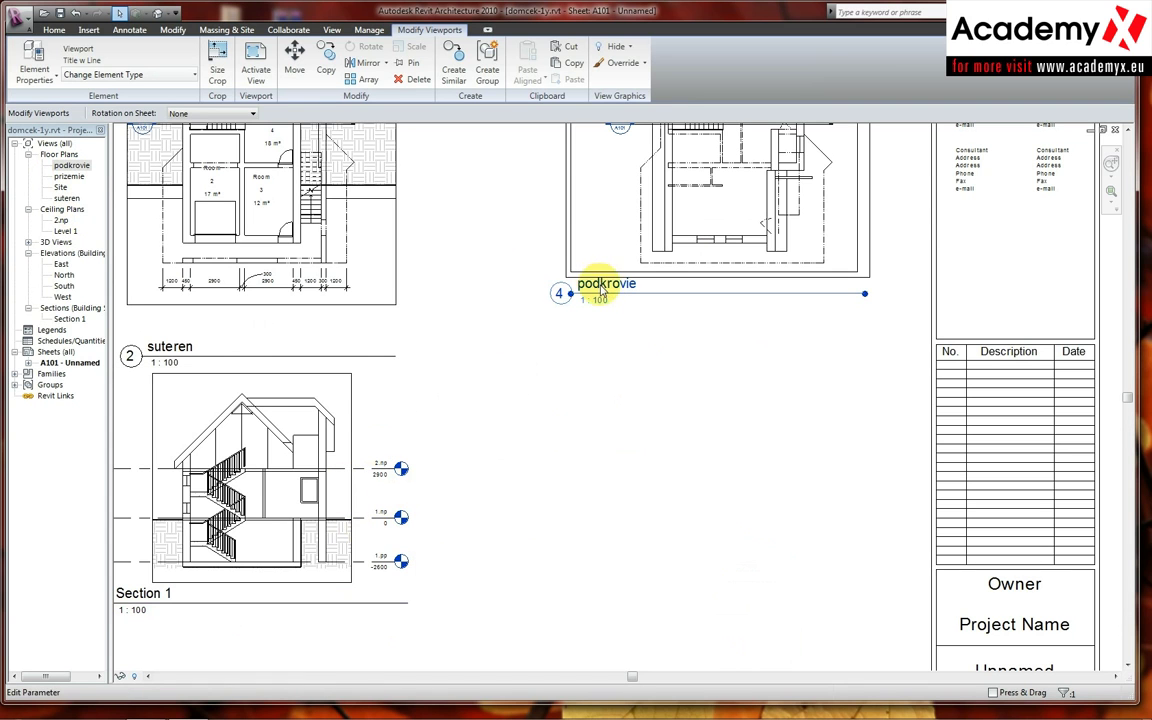
pyautogui.moveTo(669, 318); pyautogui.dragTo(614, 369, button='middle')
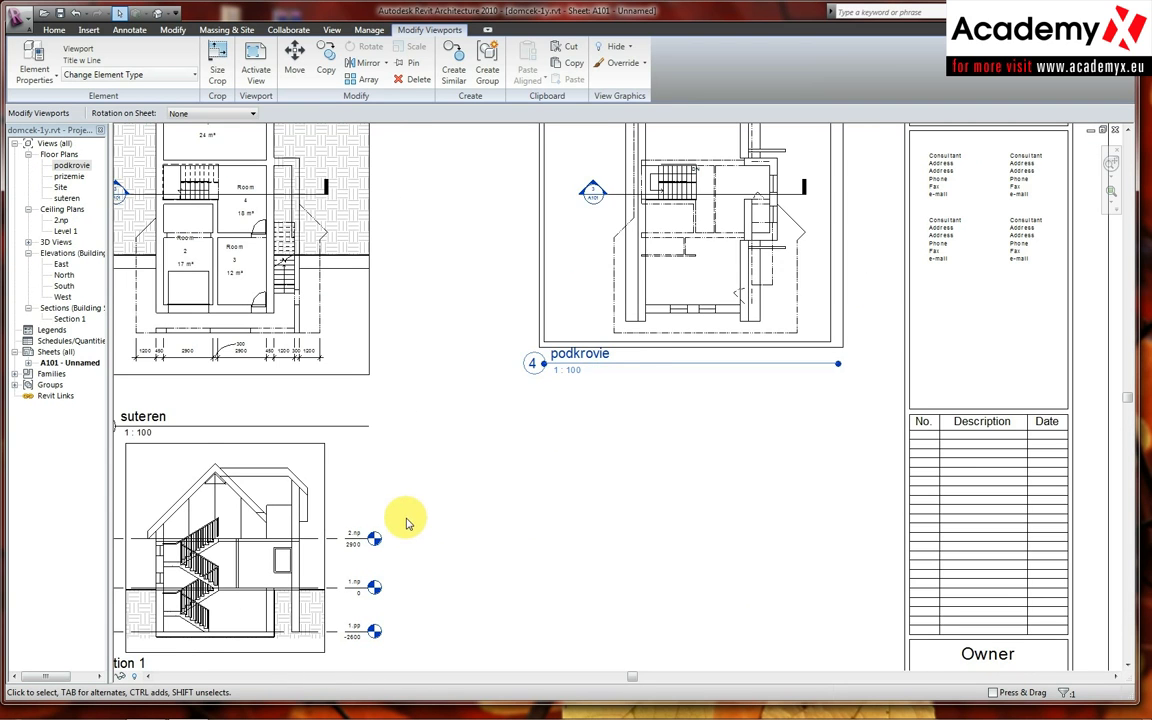
pyautogui.scroll(-2, 407, 522)
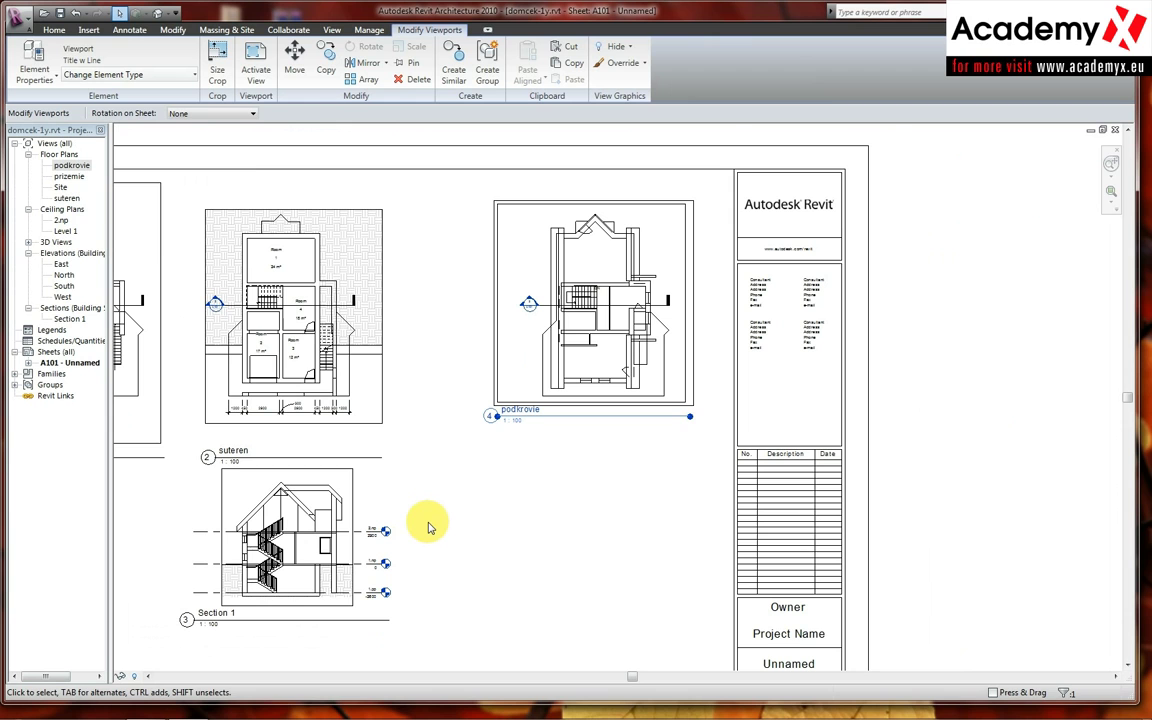
pyautogui.click(428, 526)
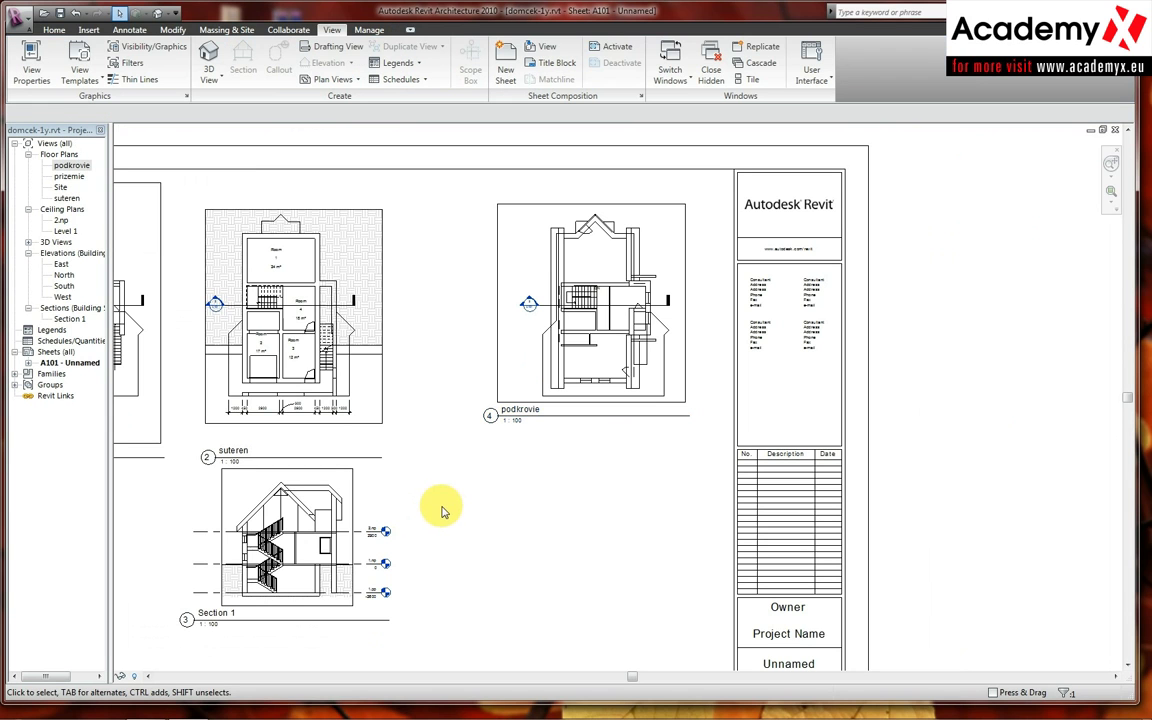
pyautogui.scroll(-3, 411, 481)
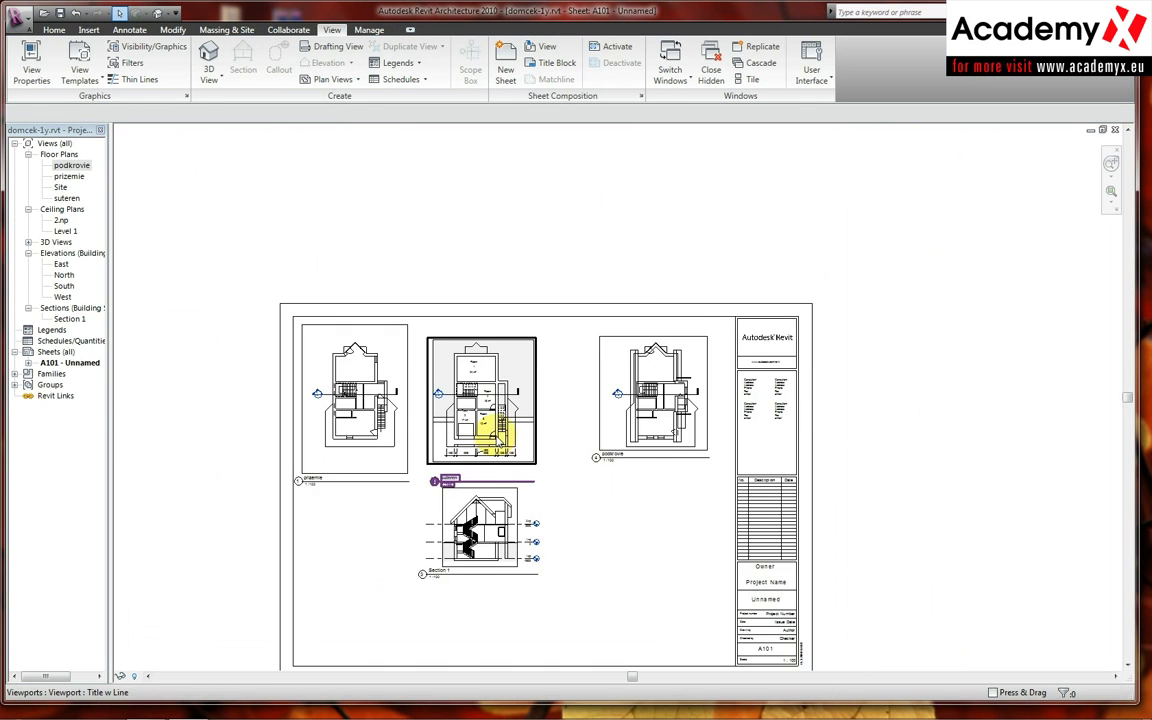
pyautogui.scroll(2, 488, 432)
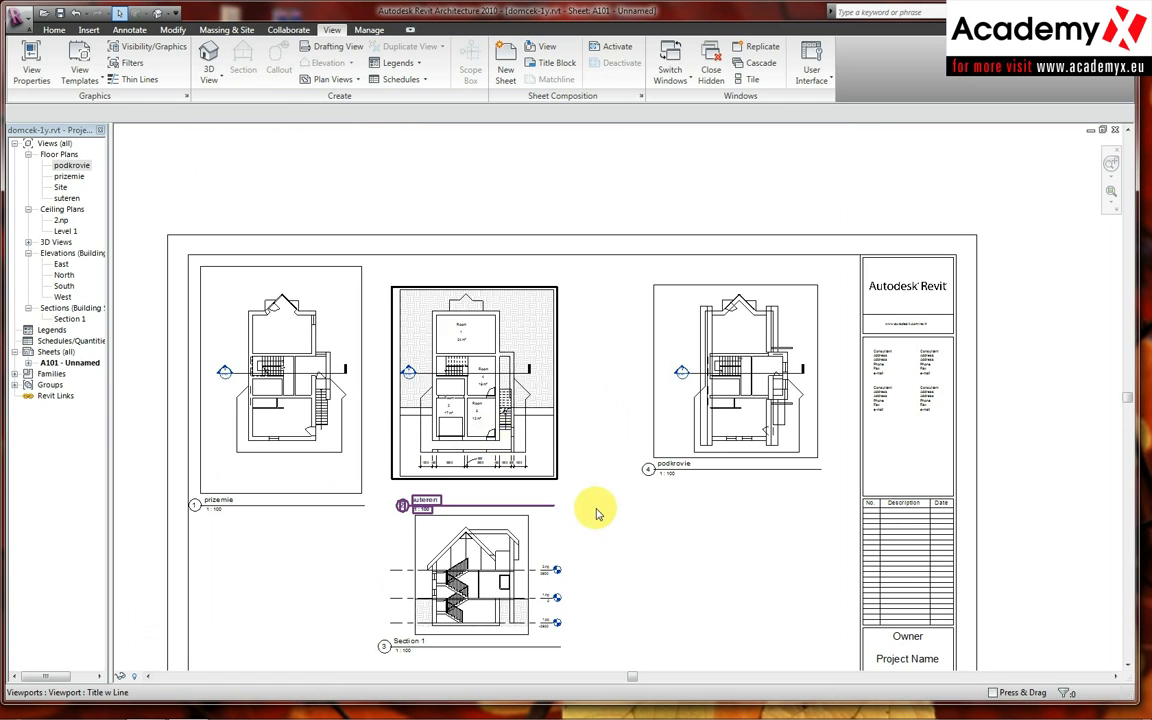
pyautogui.moveTo(625, 434); pyautogui.dragTo(553, 258, button='middle')
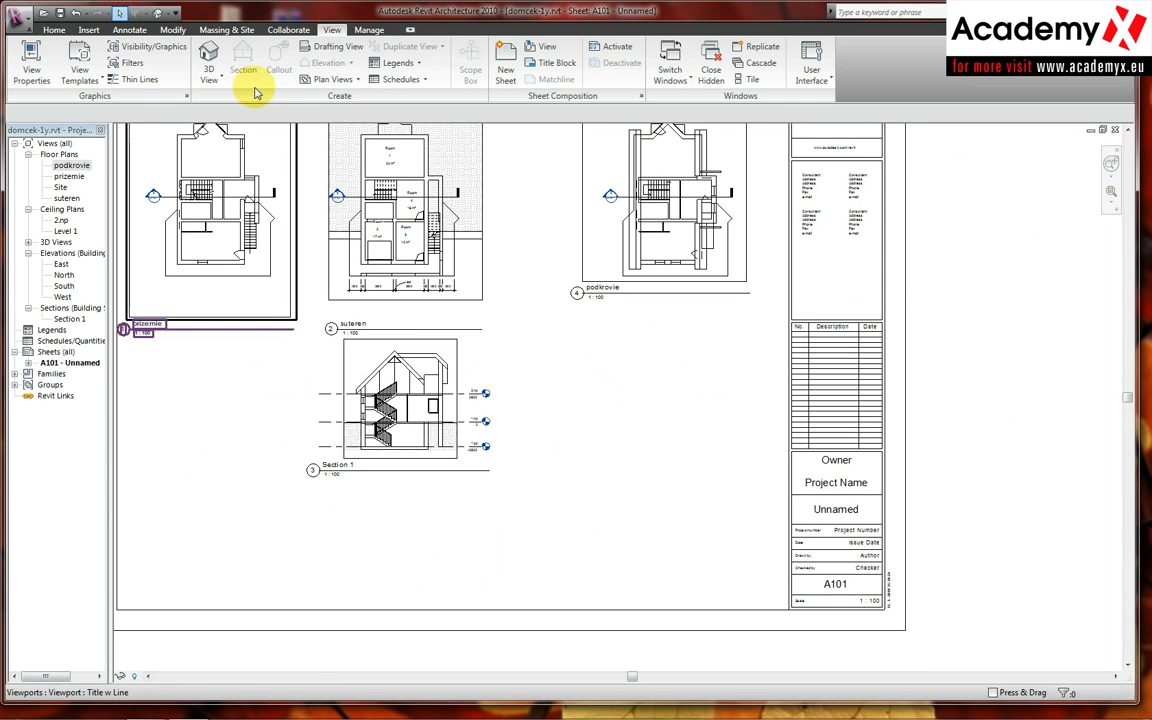
pyautogui.click(211, 74)
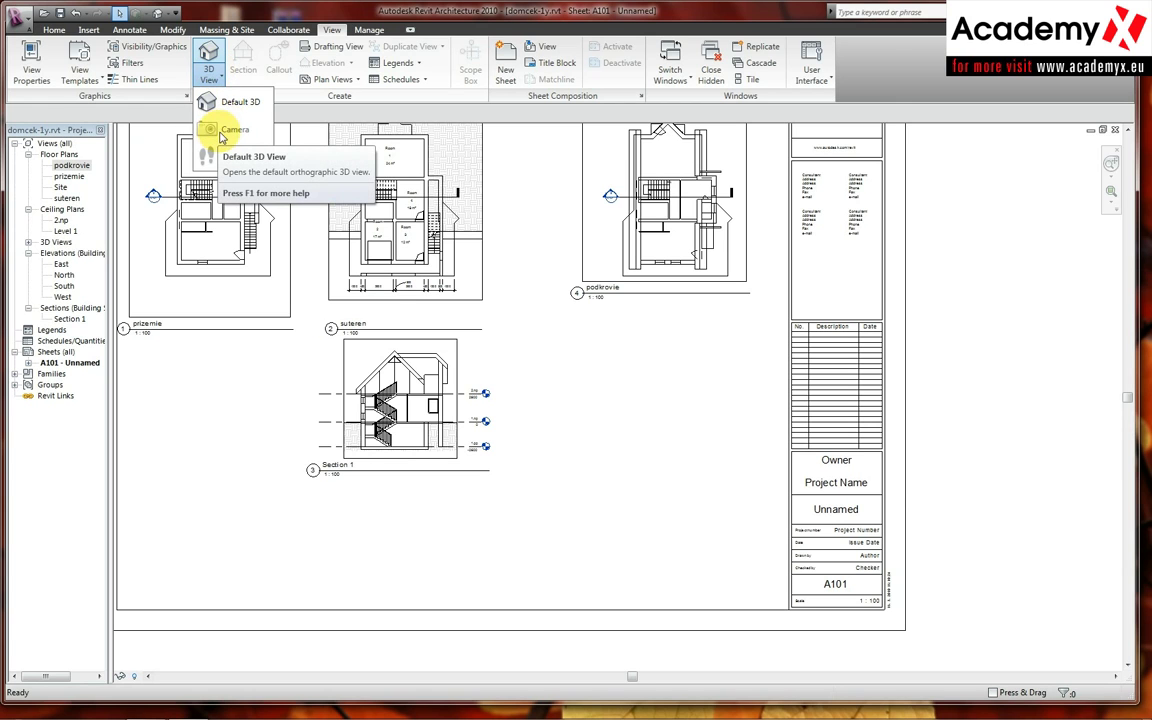
pyautogui.click(562, 445)
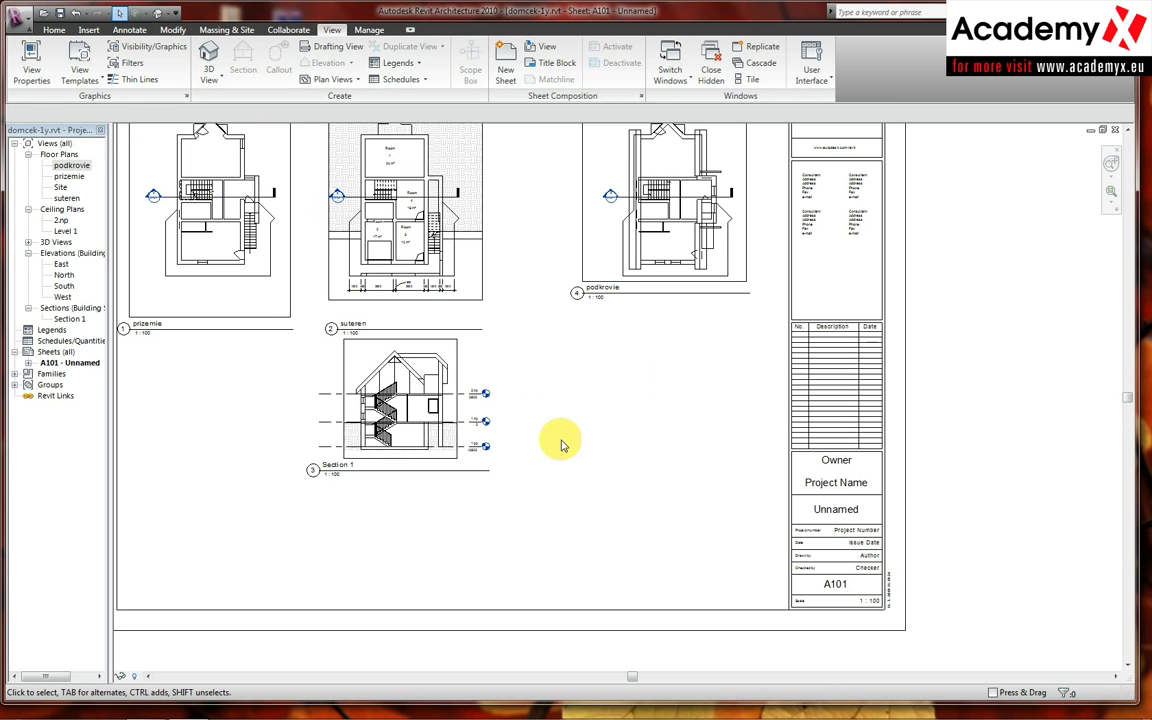
pyautogui.click(414, 205)
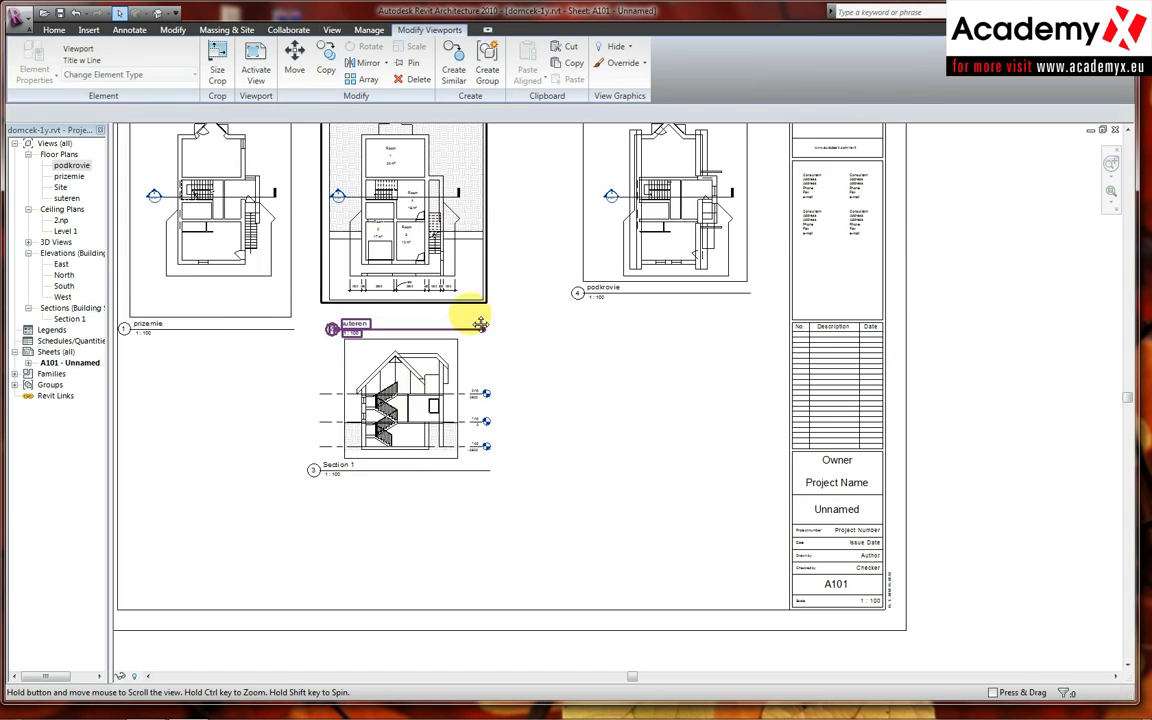
pyautogui.moveTo(481, 324); pyautogui.dragTo(506, 231, button='middle')
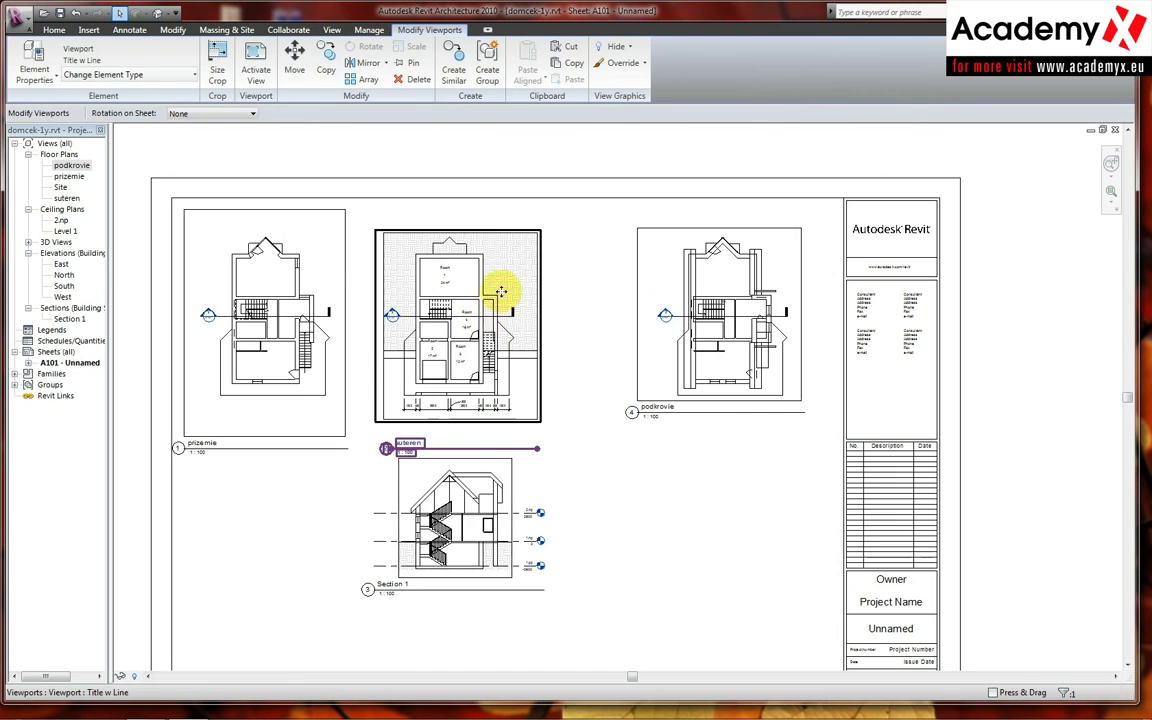
# From the prizemie plan, place a camera to create perspective 3D View 1 and shade it.
pyautogui.doubleClick(68, 176)
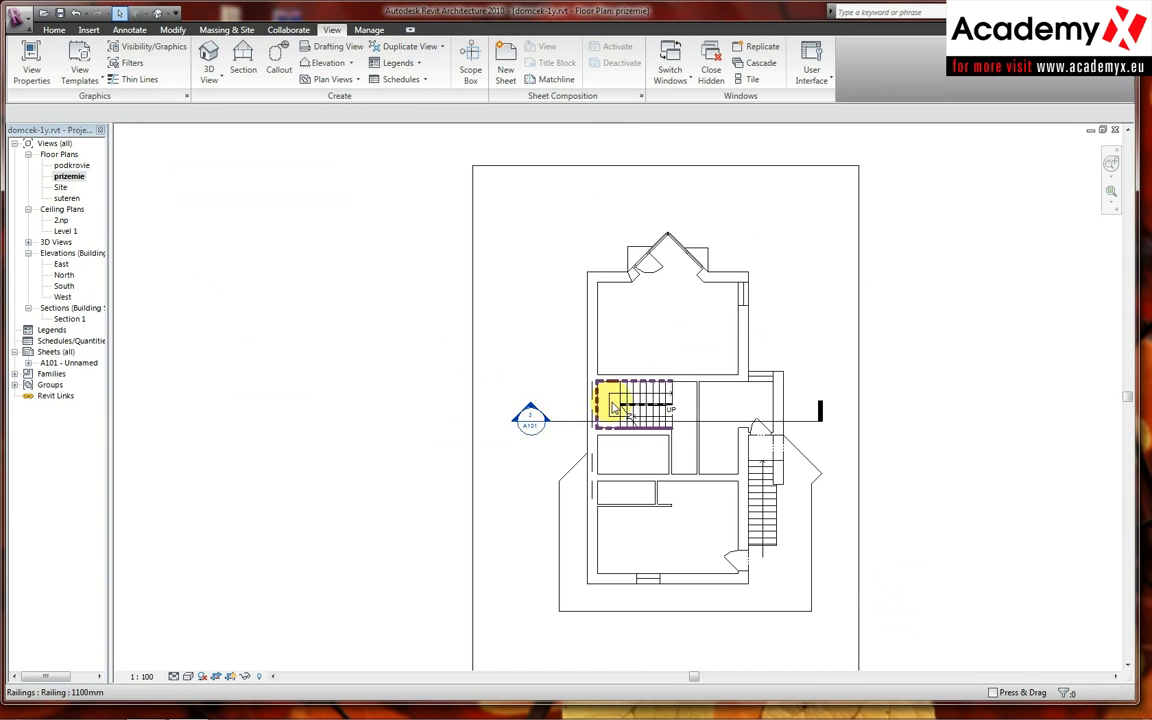
pyautogui.scroll(-3, 614, 407)
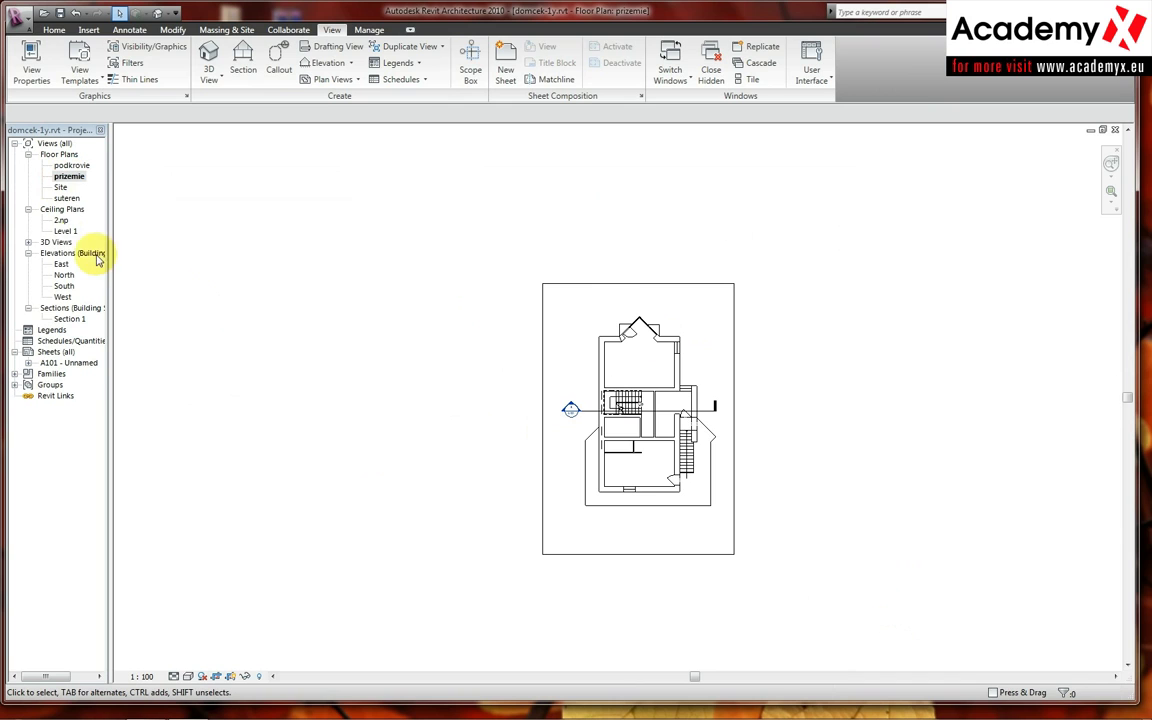
pyautogui.click(208, 74)
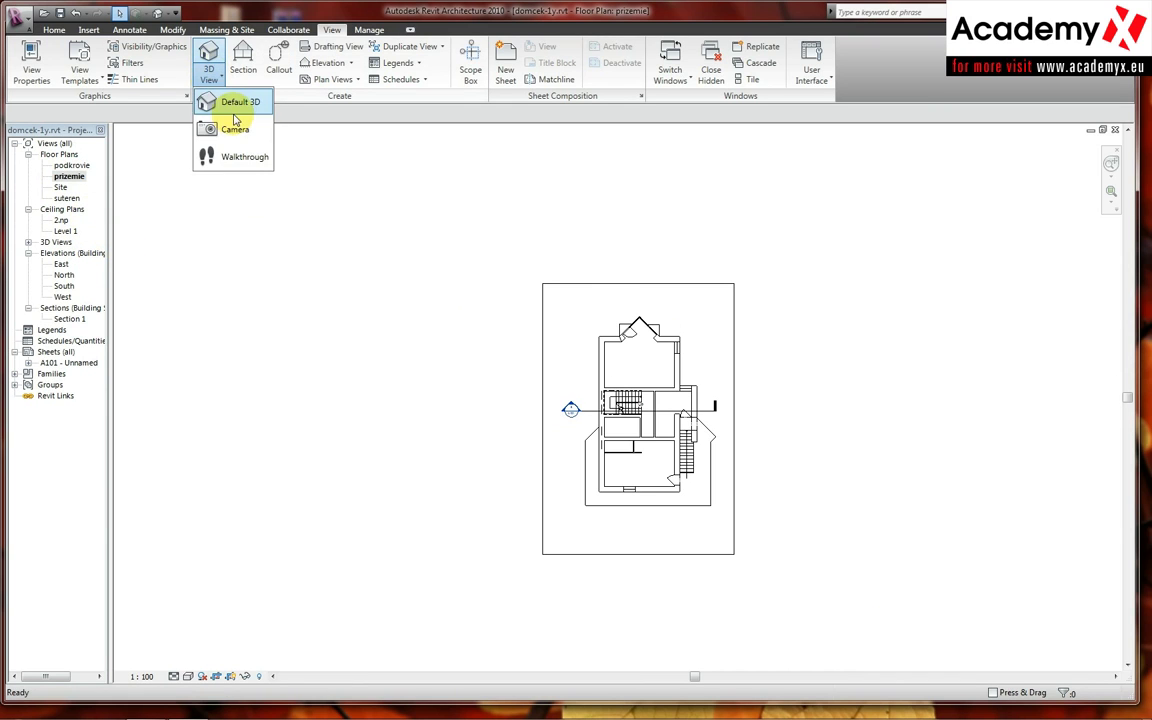
pyautogui.click(235, 129)
pyautogui.click(800, 562)
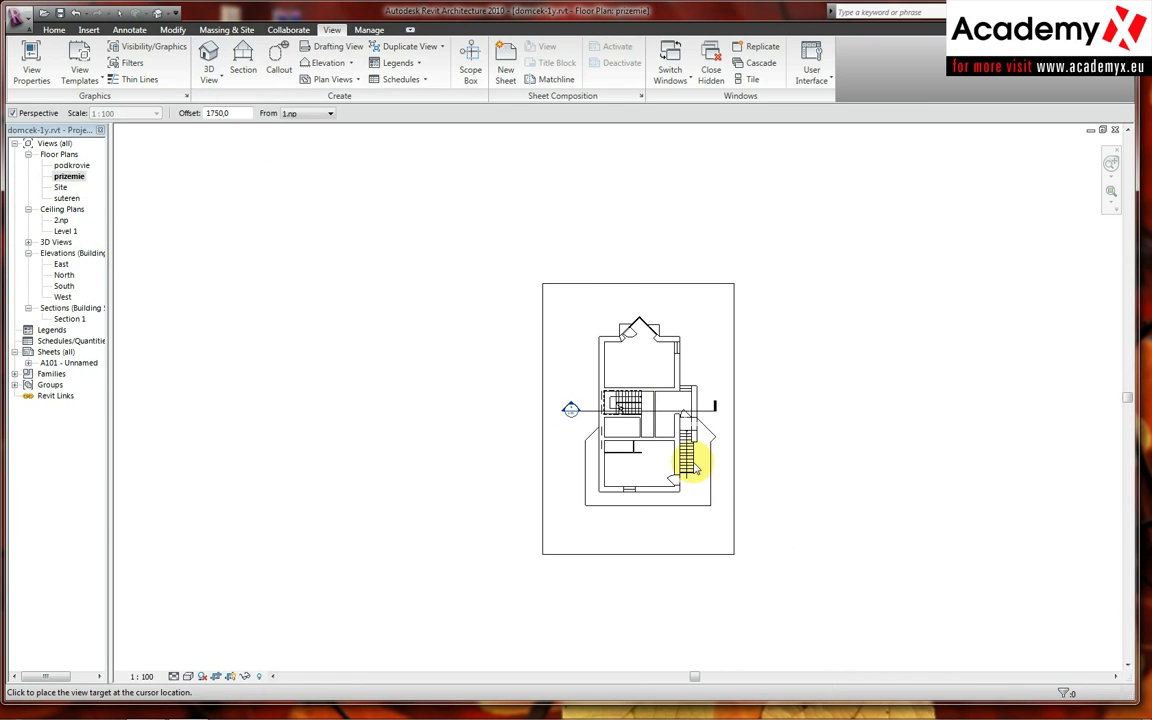
pyautogui.click(649, 427)
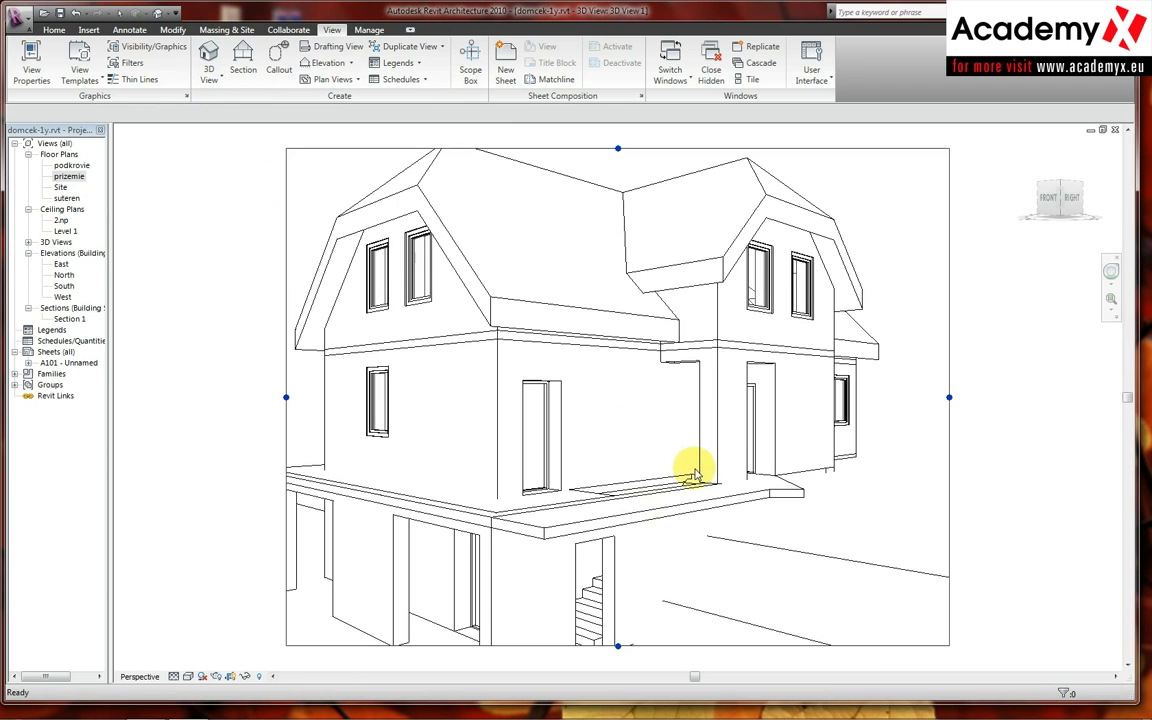
pyautogui.click(190, 677)
pyautogui.click(232, 661)
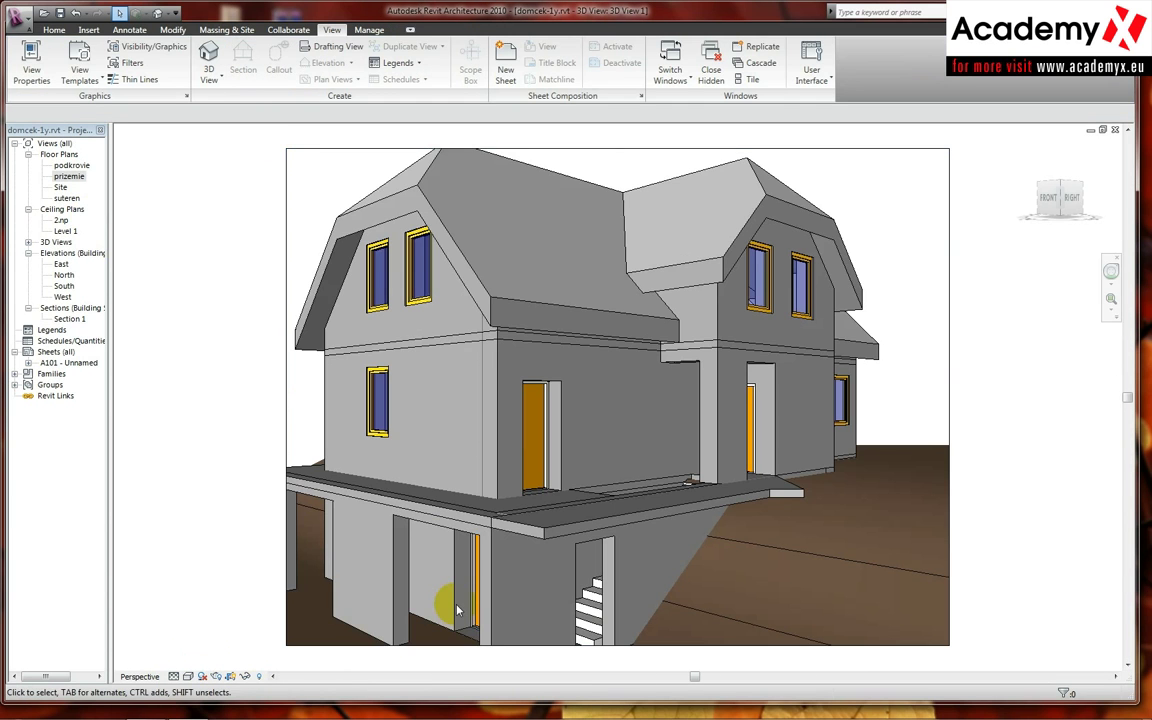
# Zoom the perspective view out from the house using the navigation wheel.
pyautogui.scroll(-3, 518, 583)
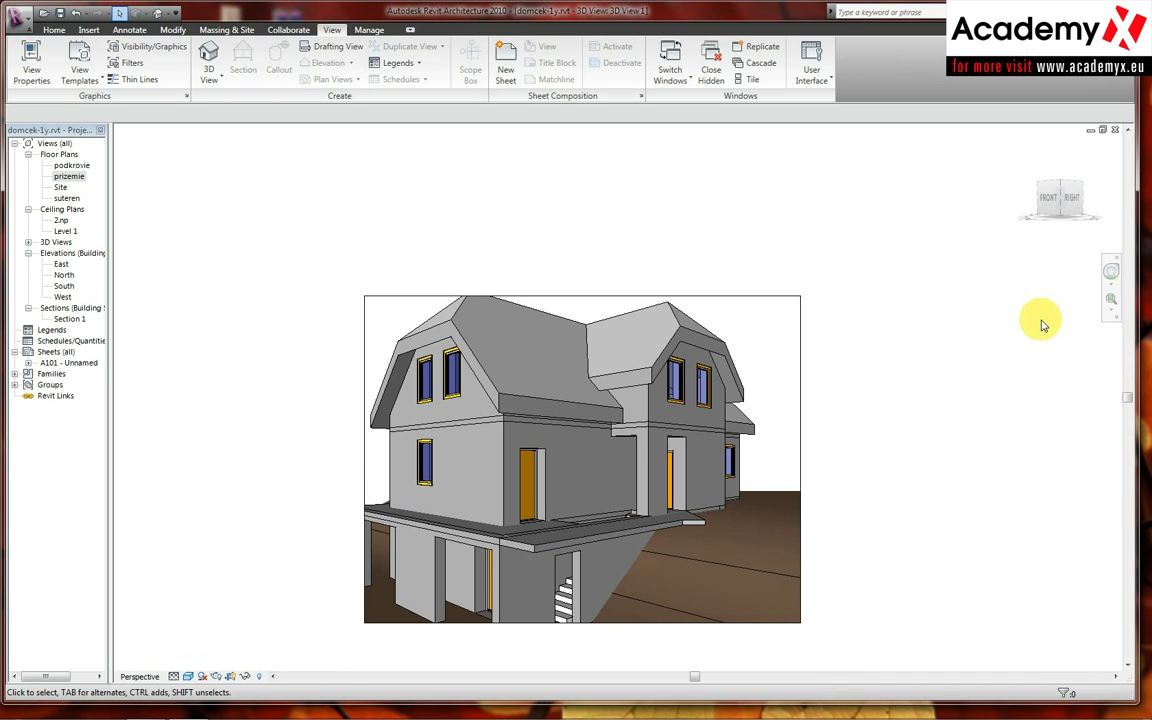
pyautogui.click(1110, 274)
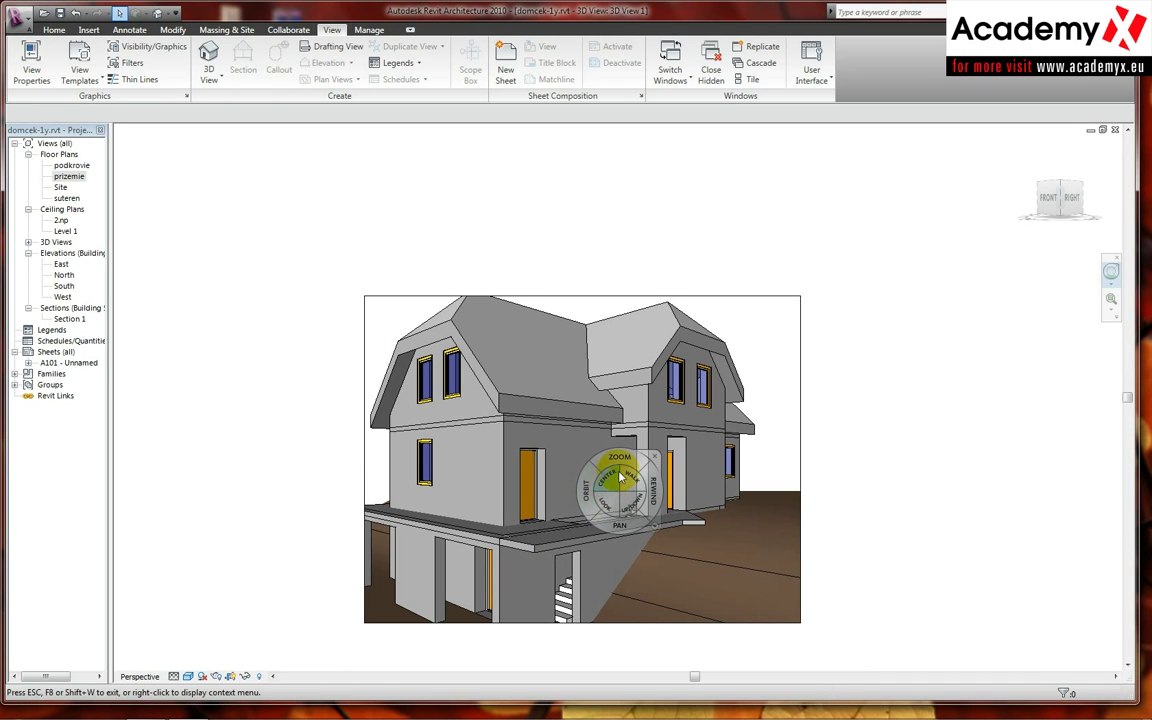
pyautogui.moveTo(618, 462); pyautogui.dragTo(619, 478)
pyautogui.click(700, 541)
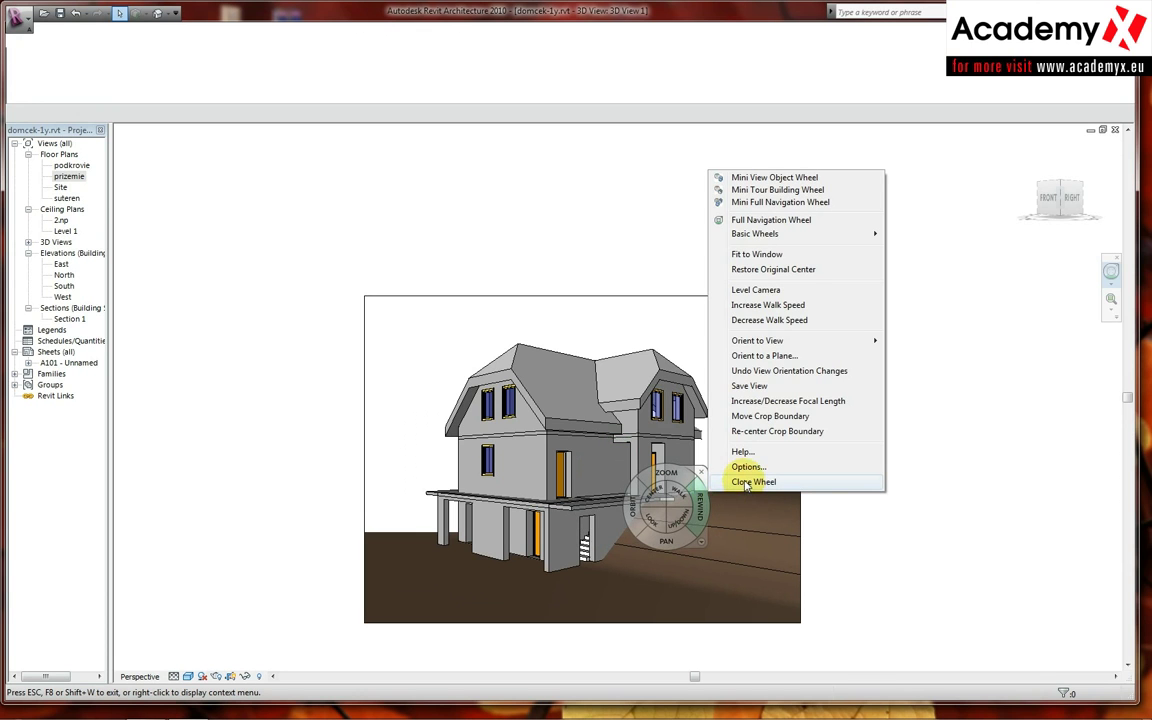
pyautogui.click(745, 483)
# Switch off Far Clip Active in the 3D view's properties so the whole house shows.
pyautogui.rightClick(682, 492)
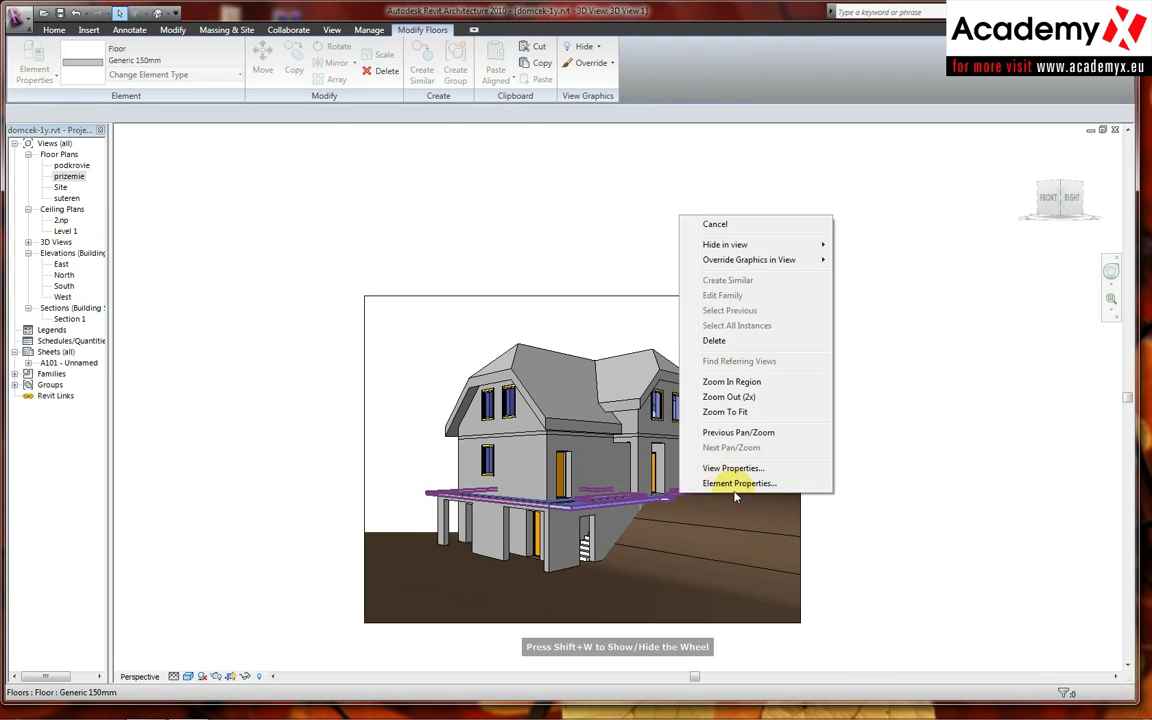
pyautogui.click(733, 470)
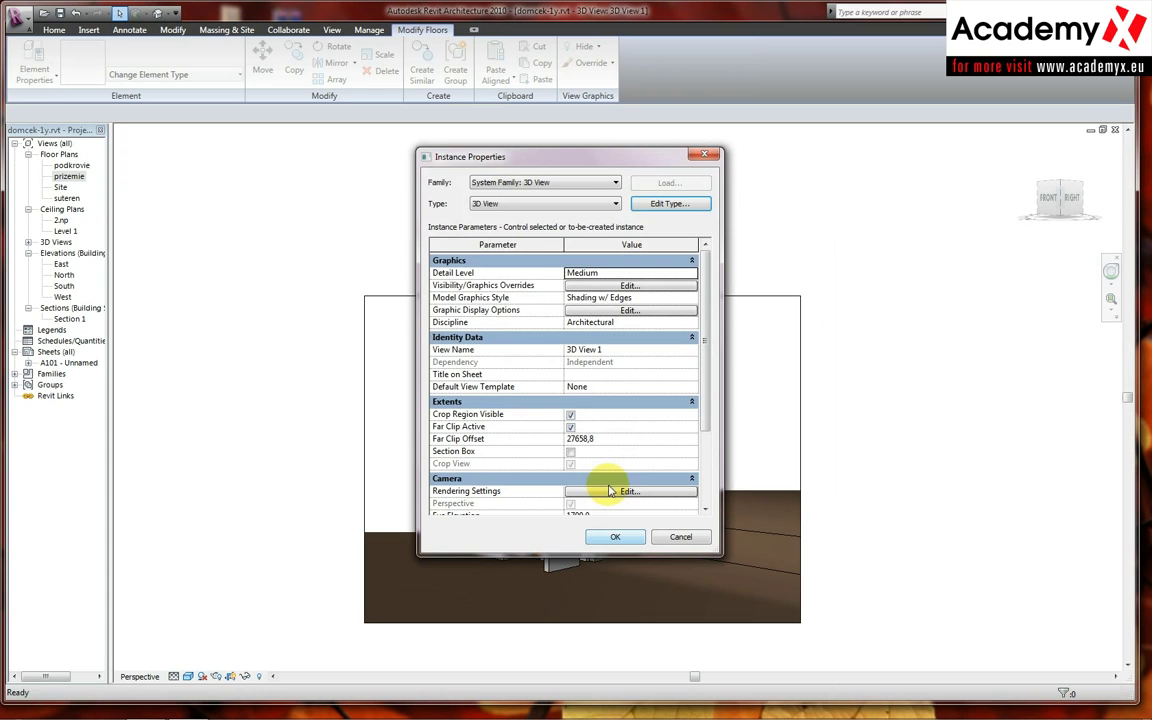
pyautogui.click(663, 536)
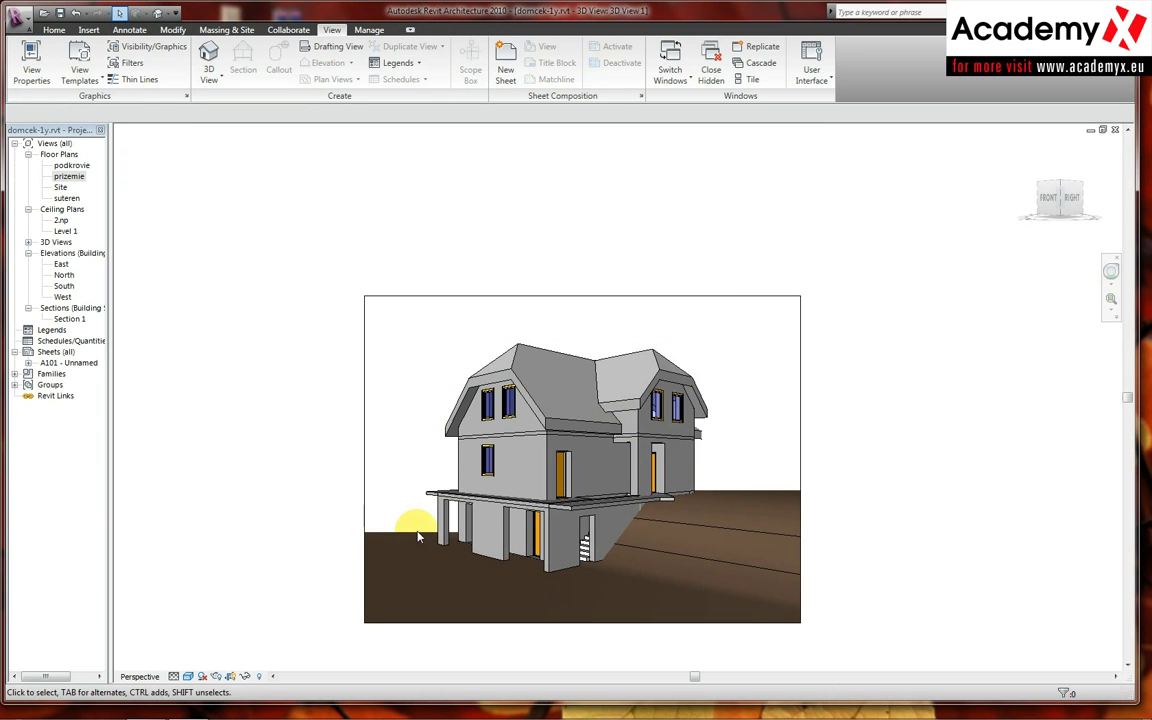
pyautogui.rightClick(588, 534)
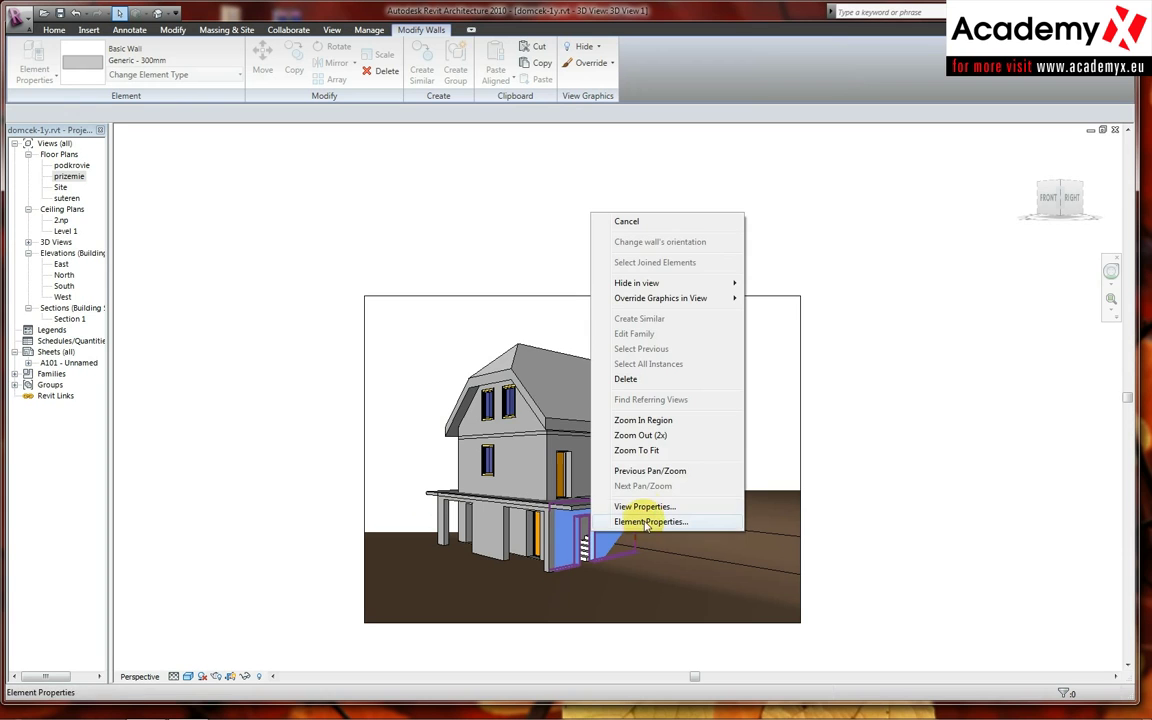
pyautogui.click(644, 508)
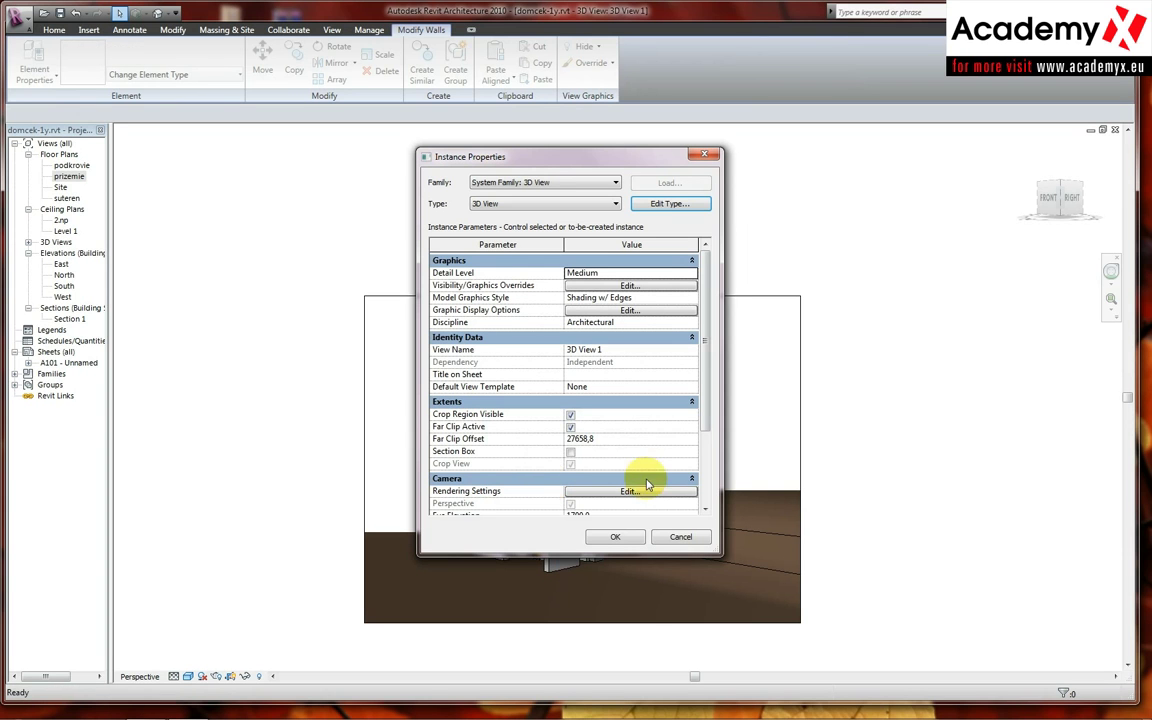
pyautogui.click(570, 426)
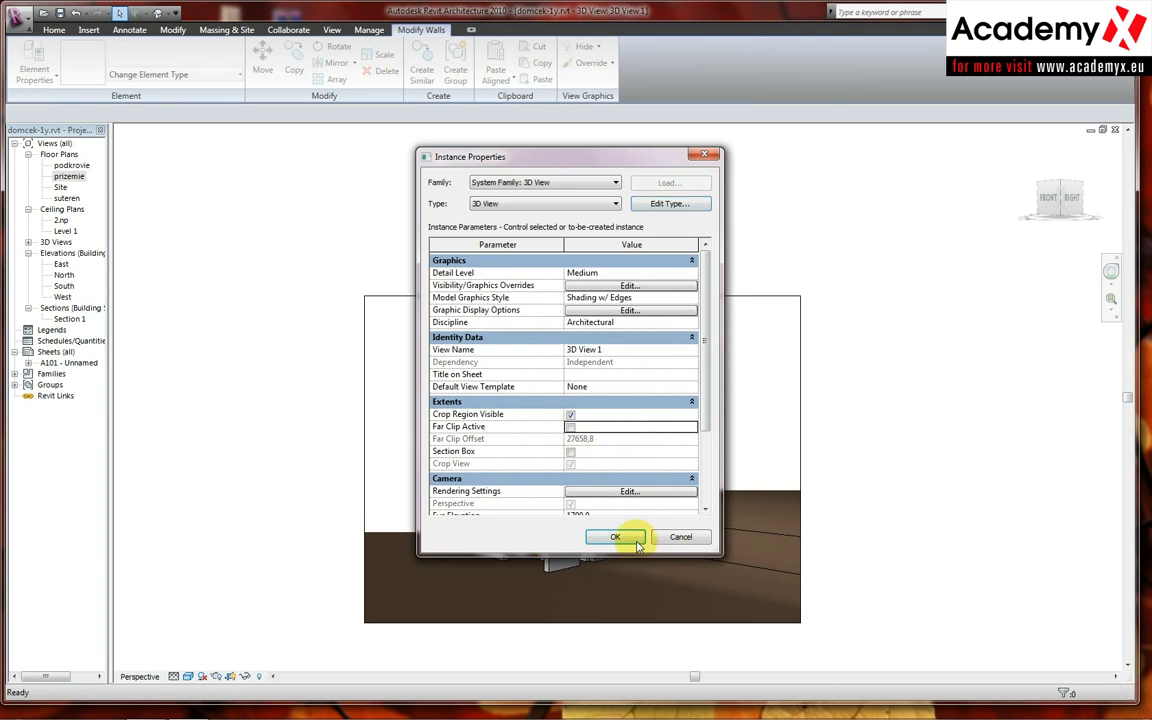
pyautogui.click(635, 540)
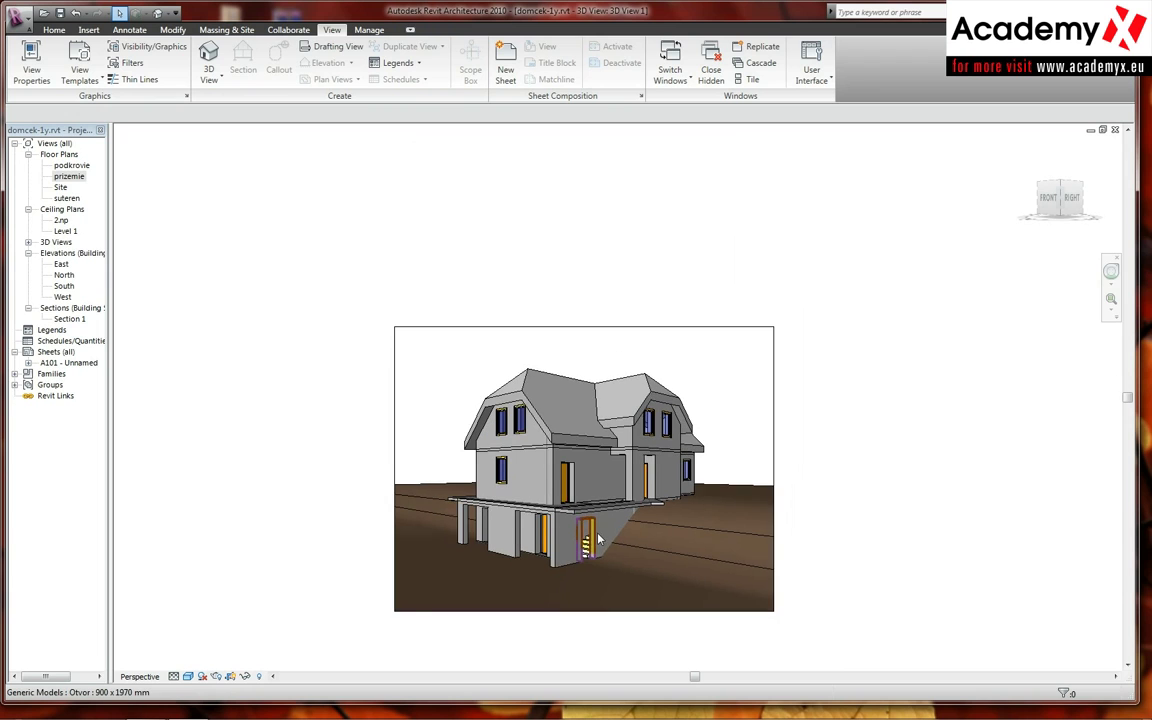
pyautogui.scroll(-1, 598, 540)
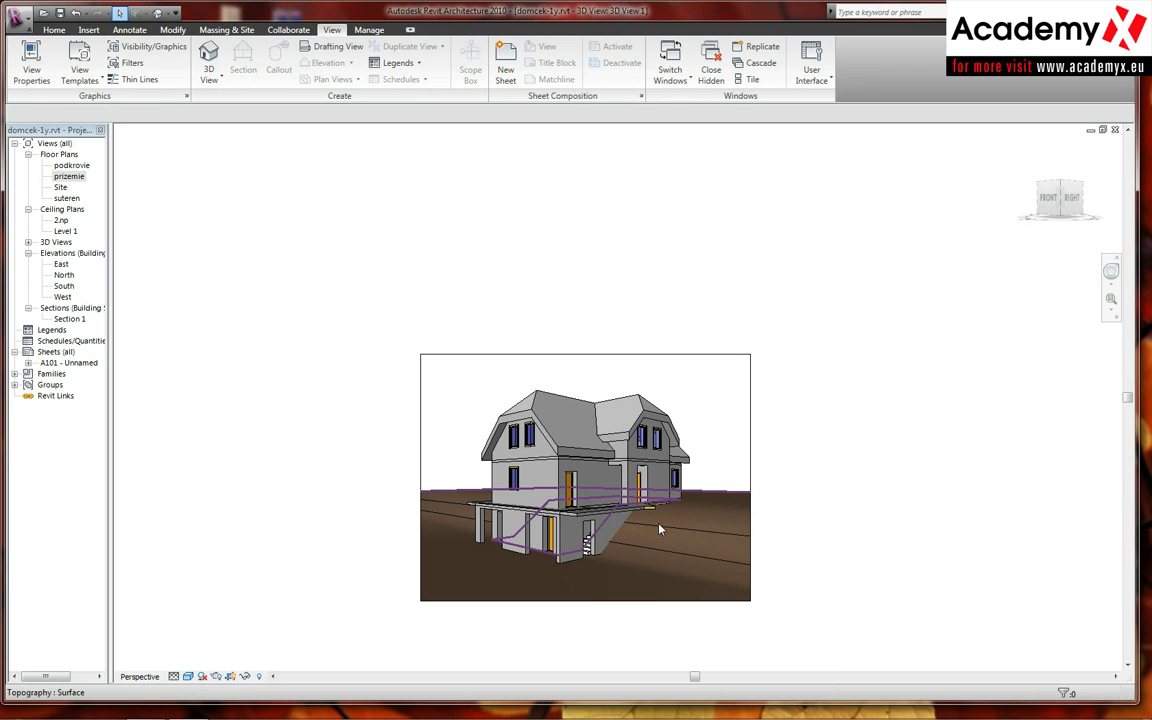
pyautogui.click(145, 343)
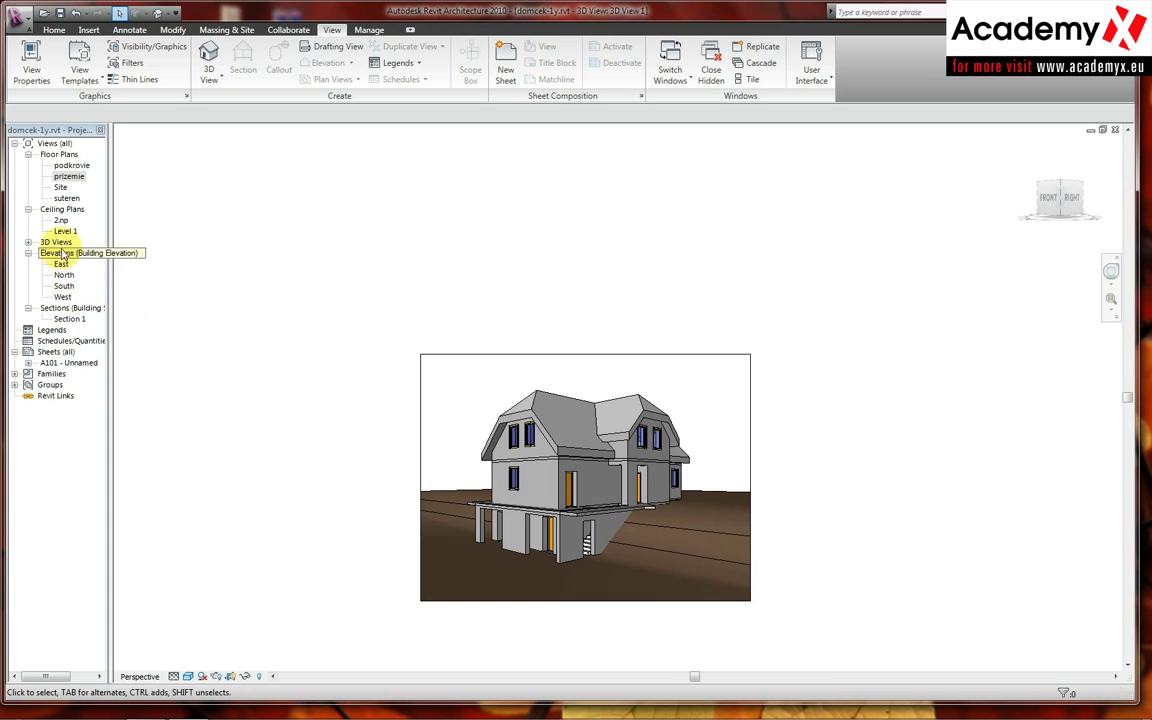
# Open sheet A101 and drop 3D View 1 as viewport 5 at the lower right, beside Section 1.
pyautogui.doubleClick(55, 362)
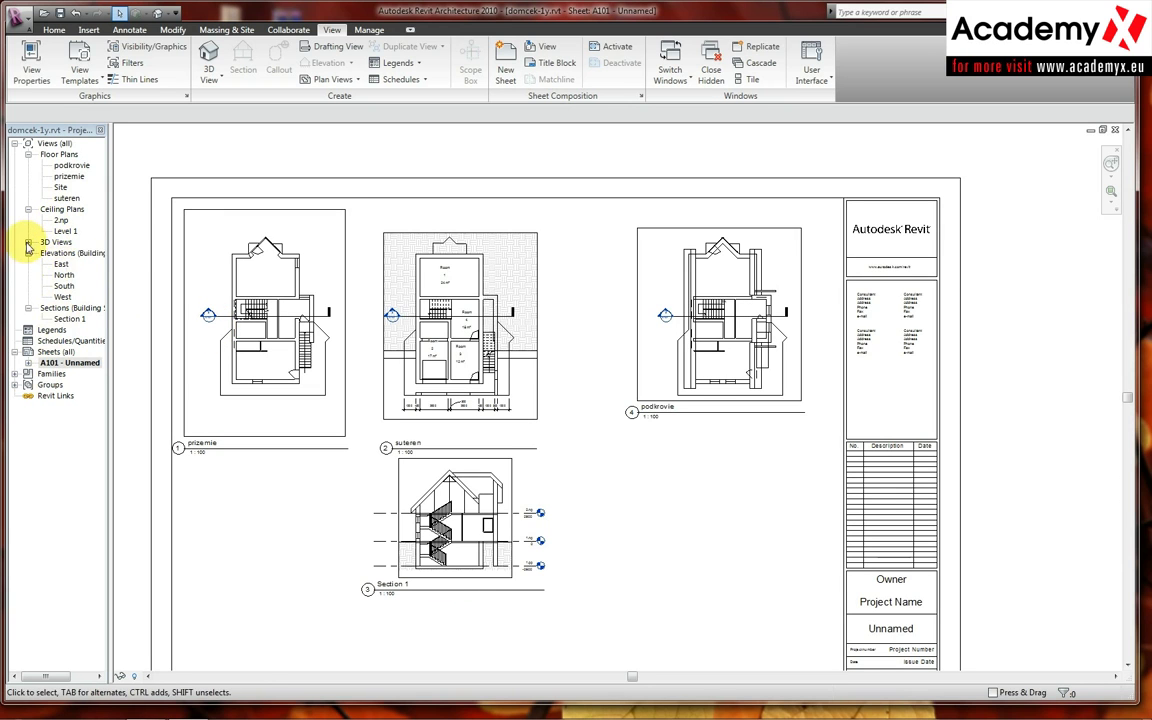
pyautogui.moveTo(70, 253); pyautogui.dragTo(560, 545)
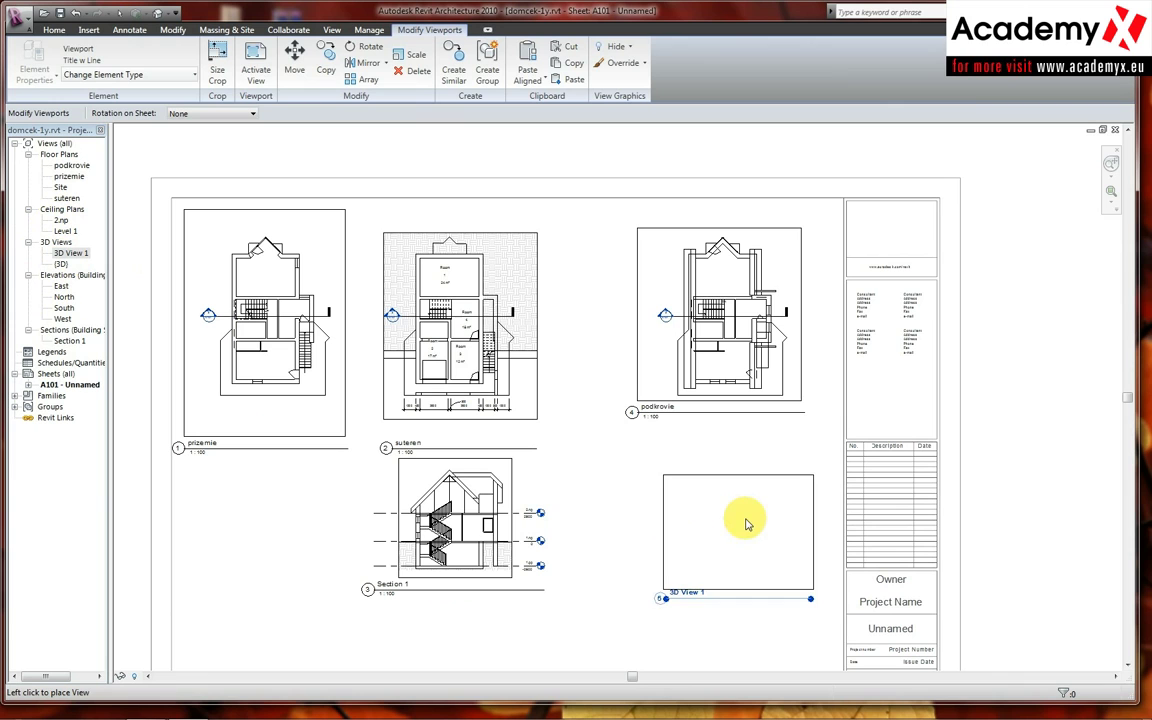
pyautogui.click(703, 520)
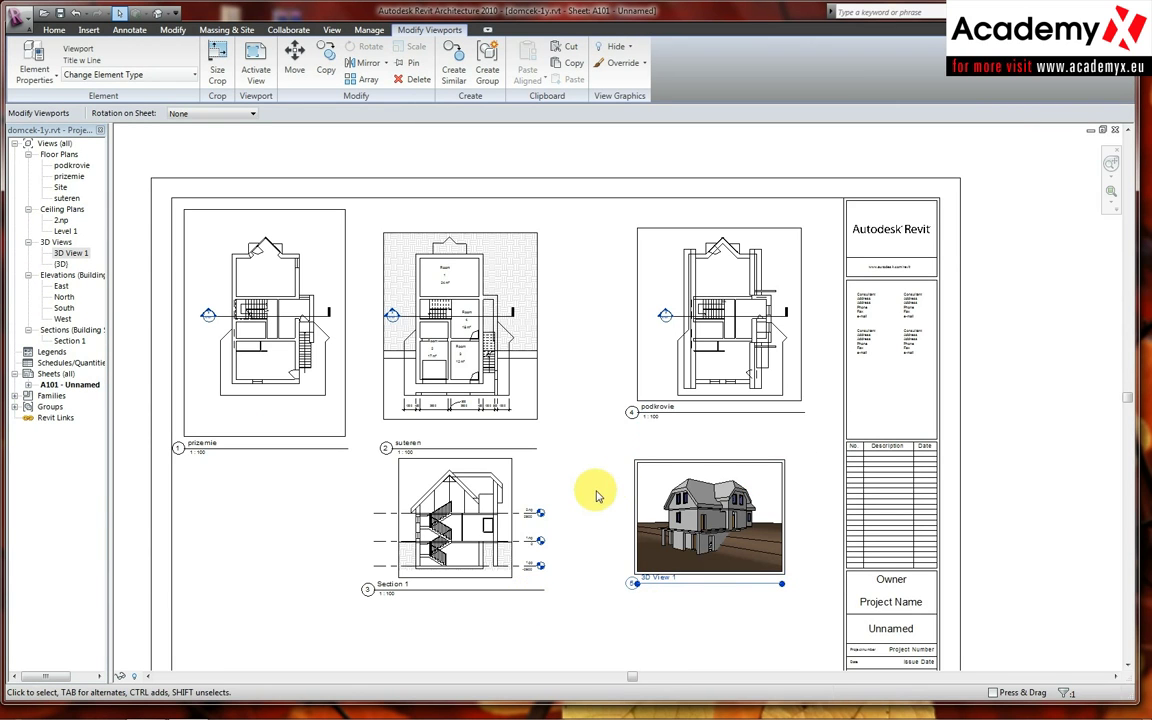
pyautogui.scroll(-2, 527, 480)
pyautogui.scroll(-1, 540, 488)
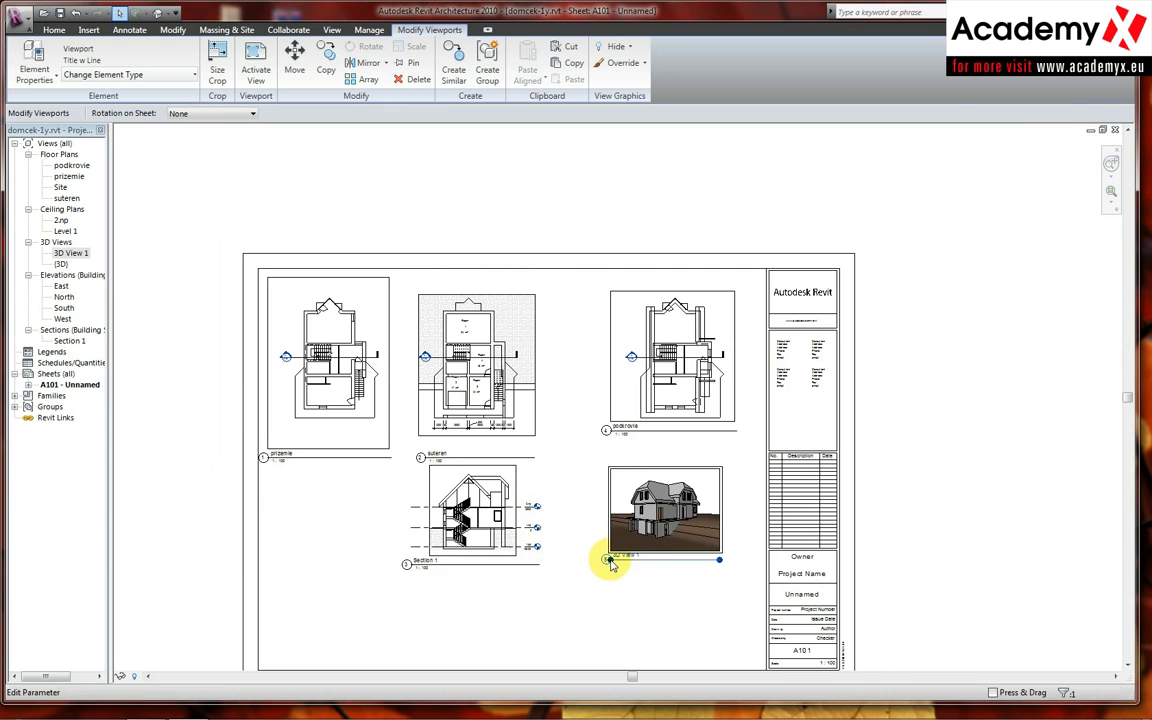
pyautogui.scroll(3, 612, 563)
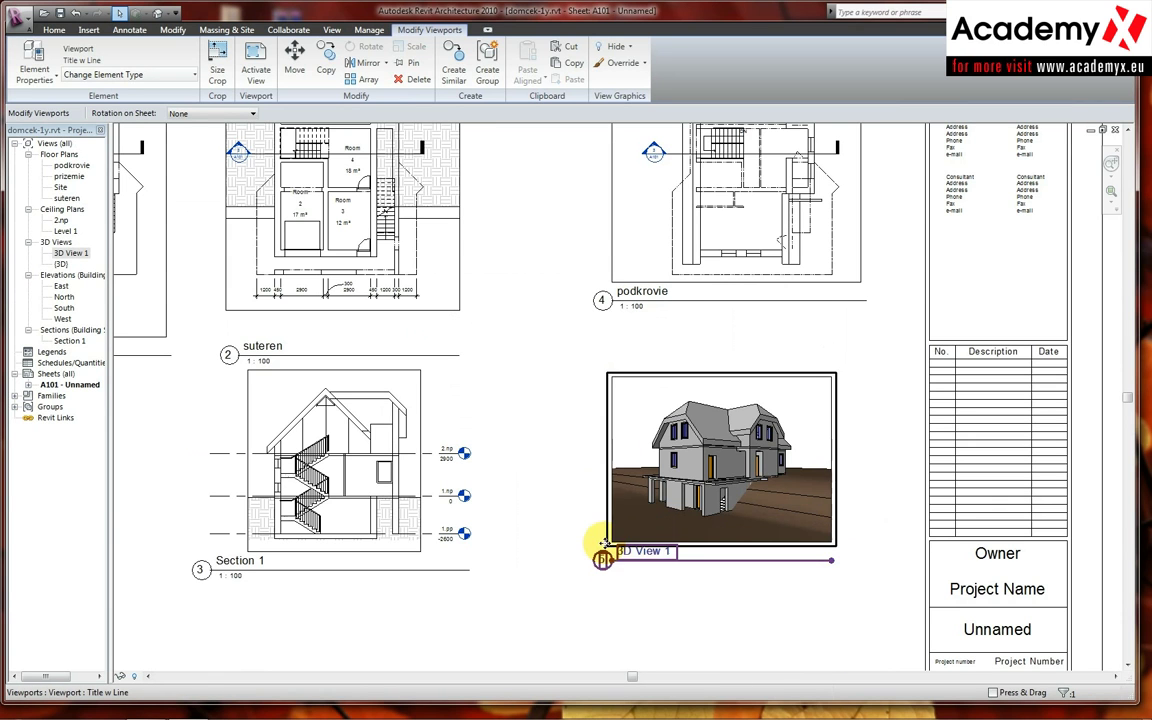
pyautogui.scroll(-2, 602, 541)
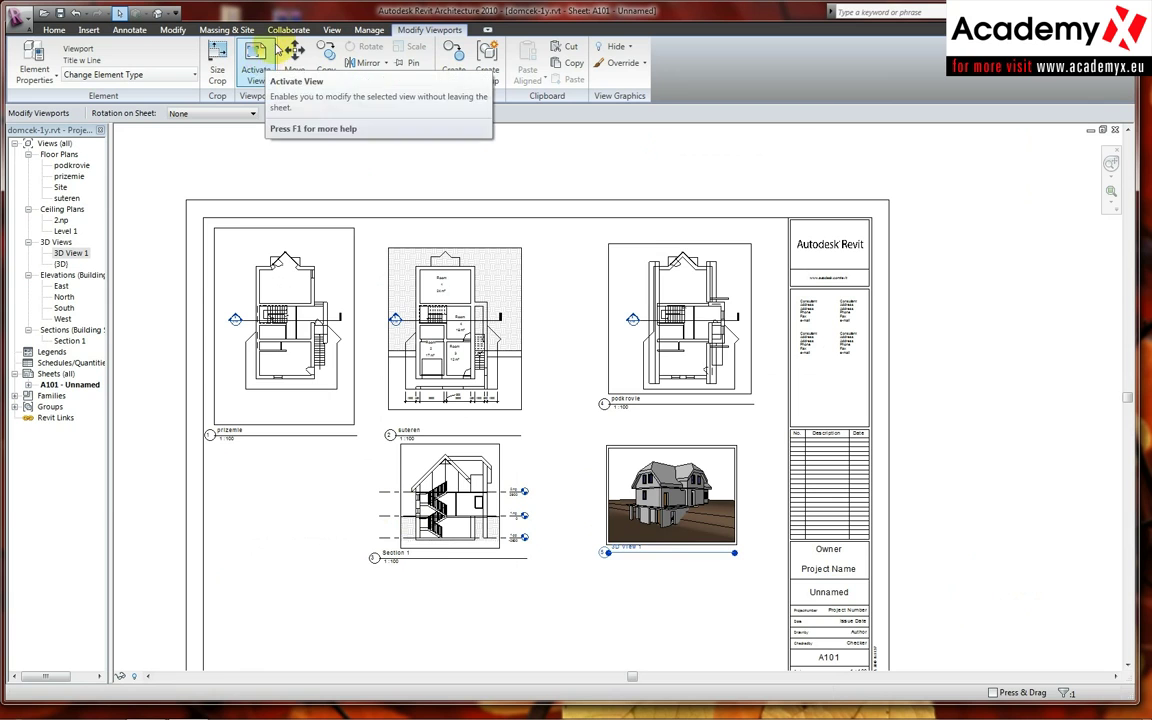
# Create new sheet A102 using the A1 metric title block.
pyautogui.click(332, 30)
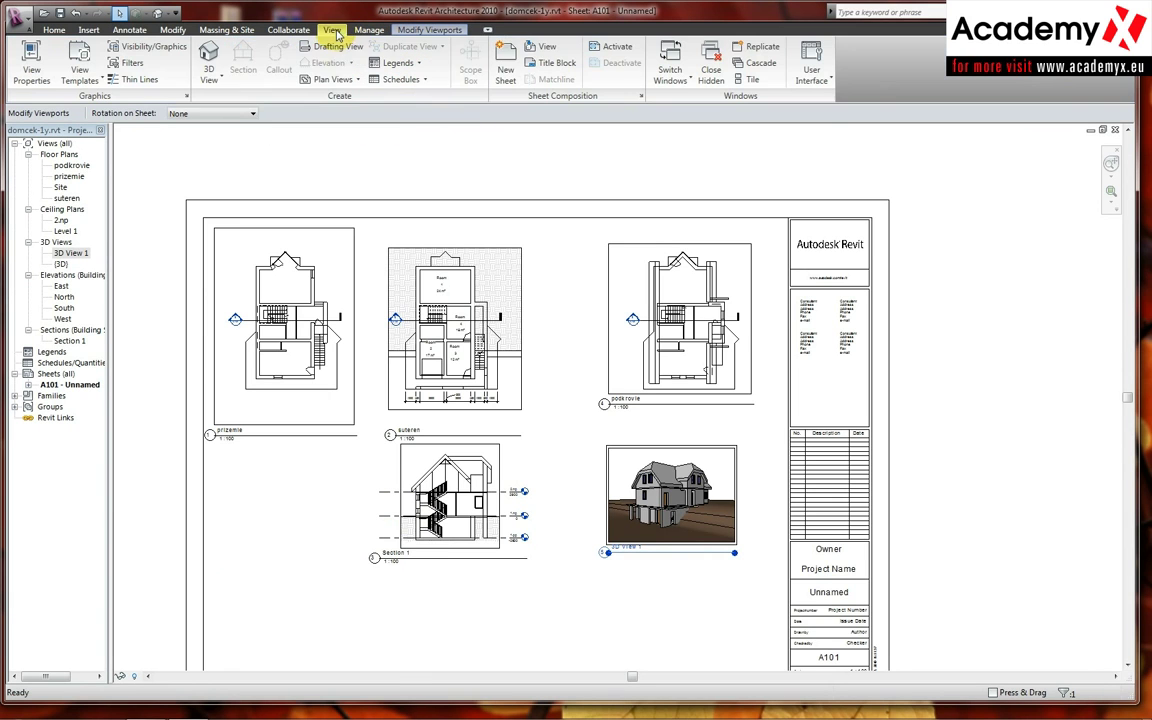
pyautogui.click(505, 62)
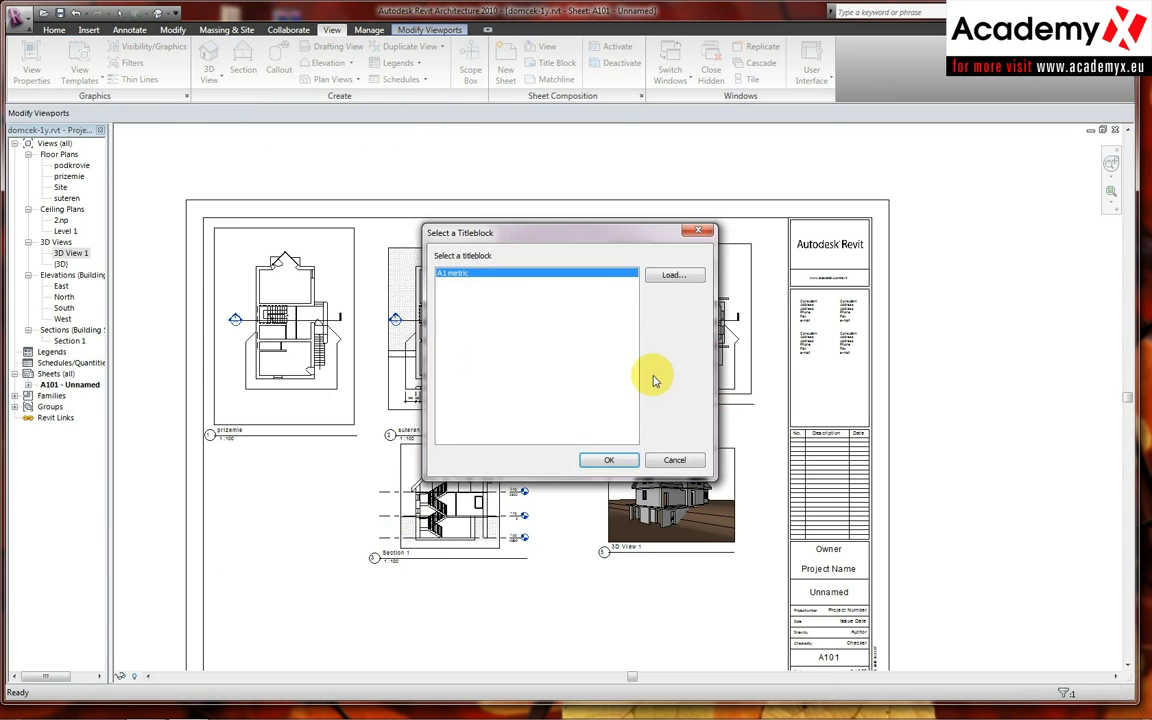
pyautogui.click(607, 454)
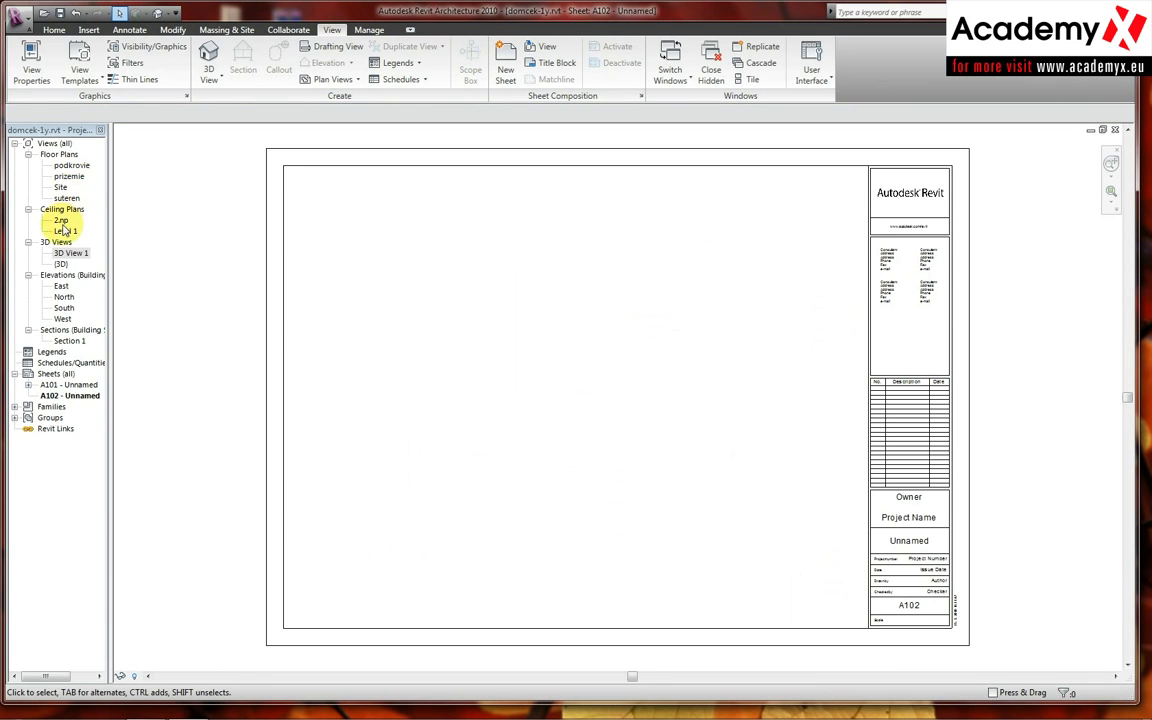
# Place the {3D} viewport on A102, delete it, then try placing 3D View 1.
pyautogui.click(63, 231)
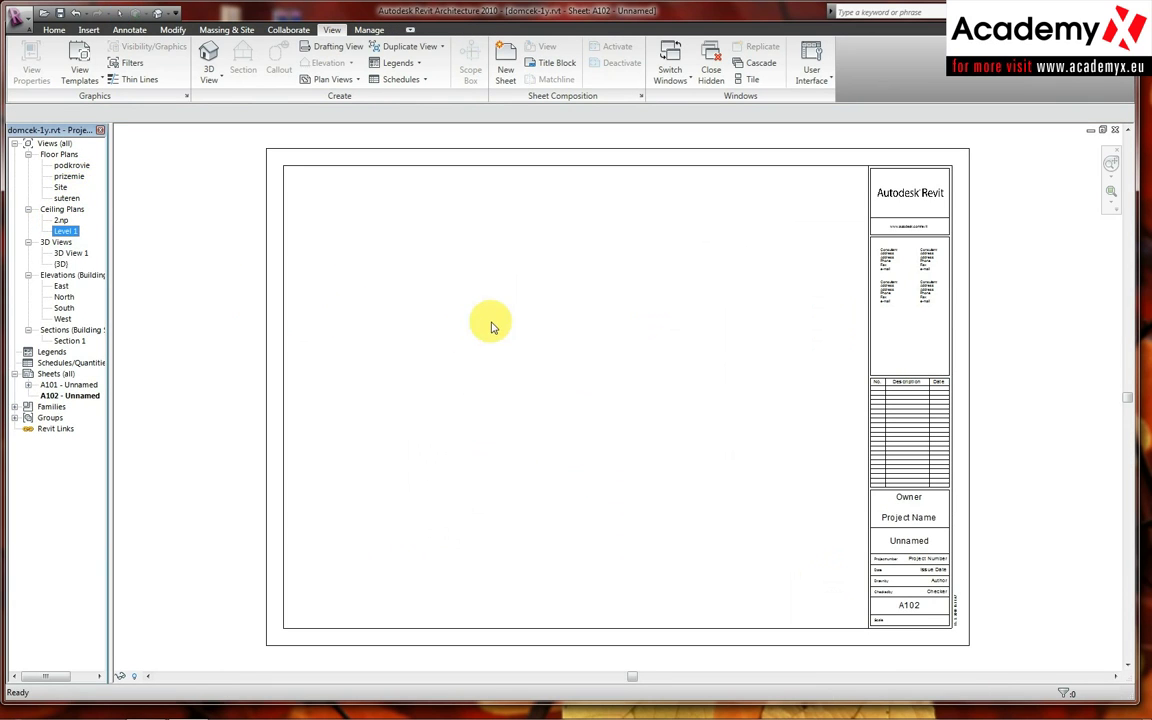
pyautogui.moveTo(63, 263); pyautogui.dragTo(501, 270)
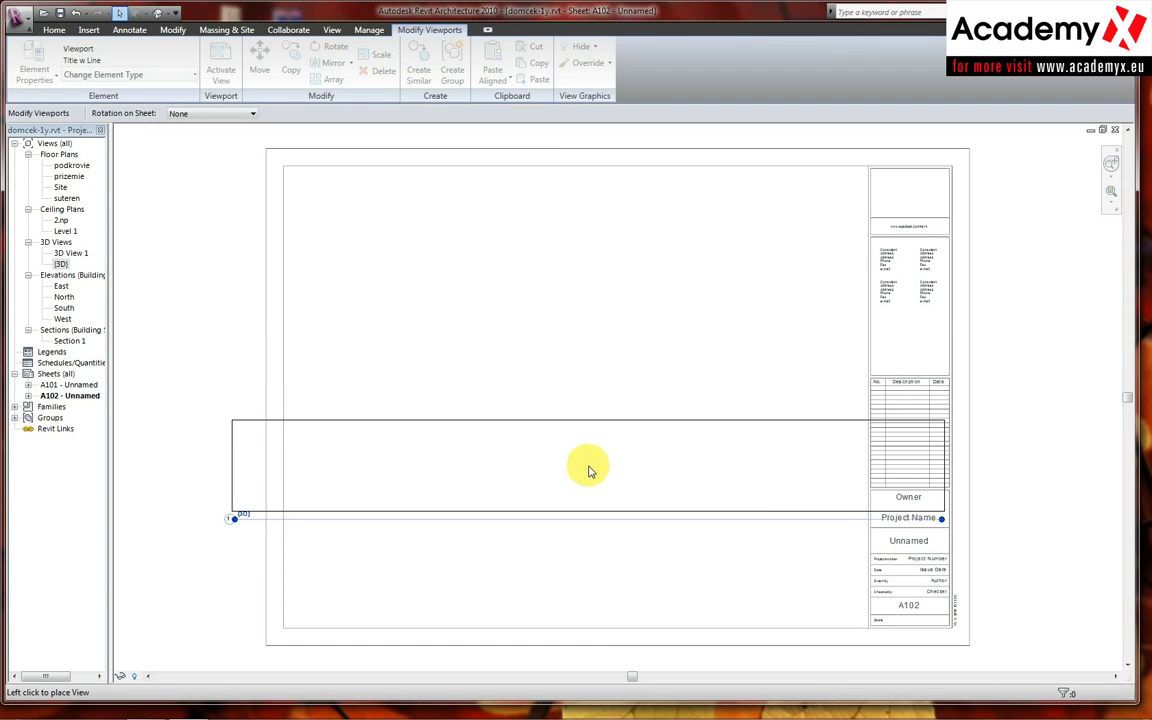
pyautogui.click(589, 471)
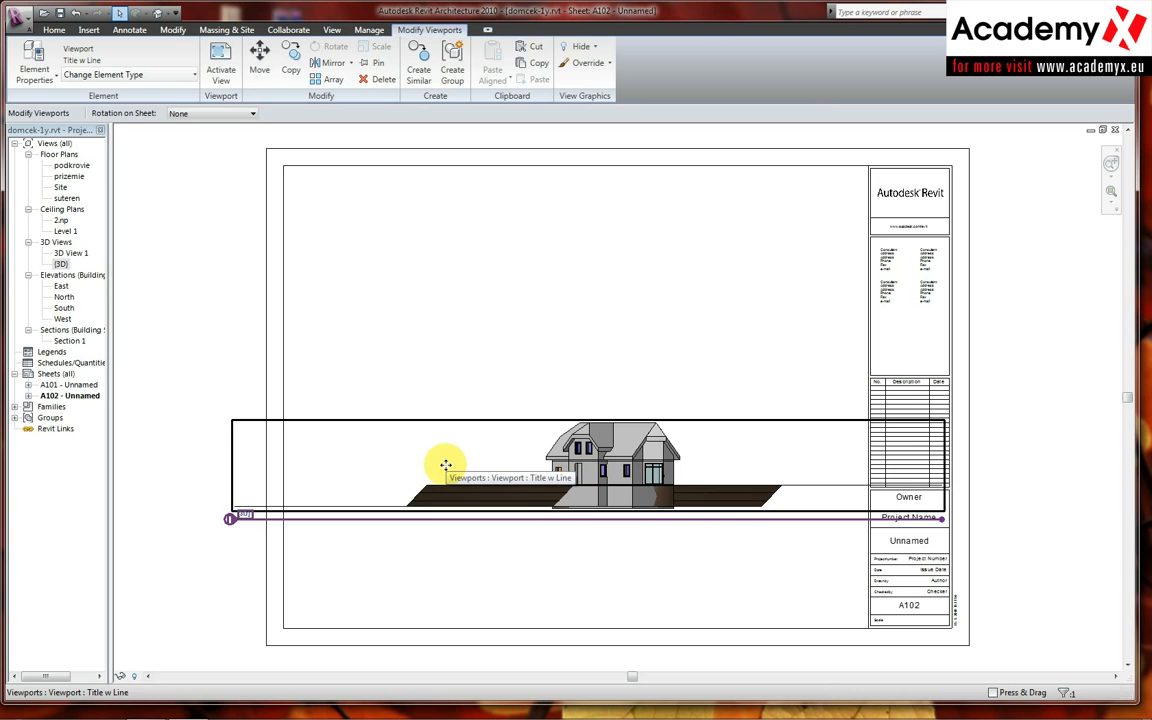
pyautogui.press('Delete')
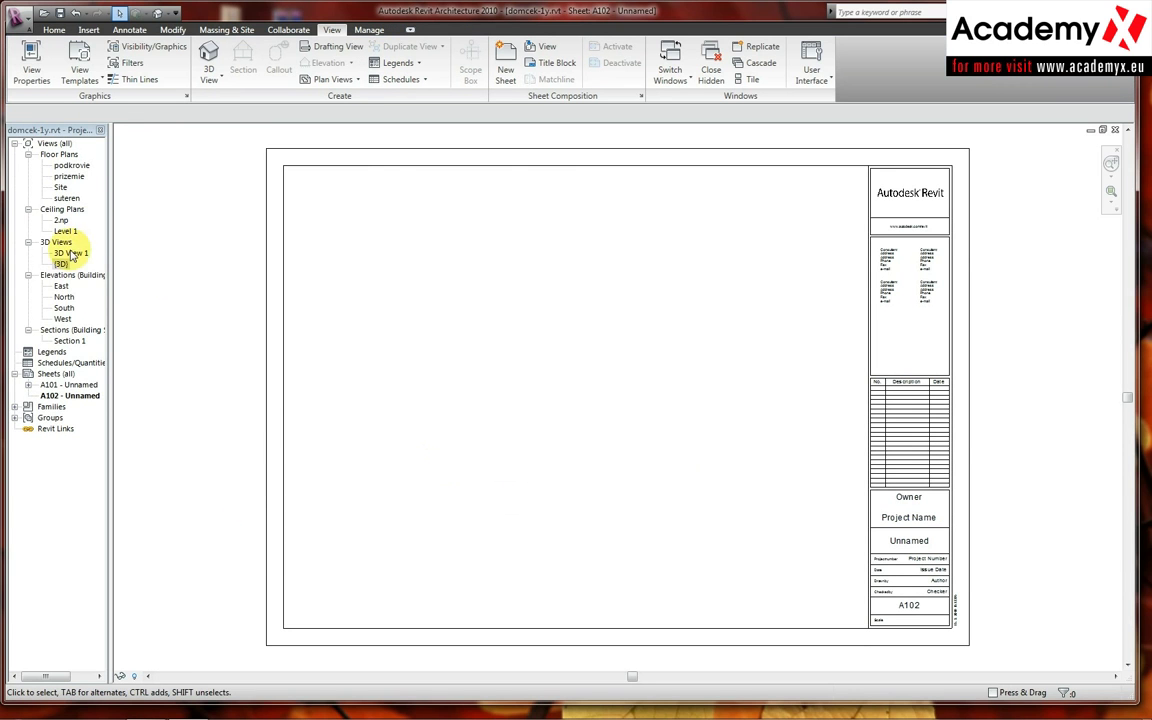
pyautogui.moveTo(70, 253); pyautogui.dragTo(115, 272)
pyautogui.moveTo(487, 432); pyautogui.dragTo(490, 432)
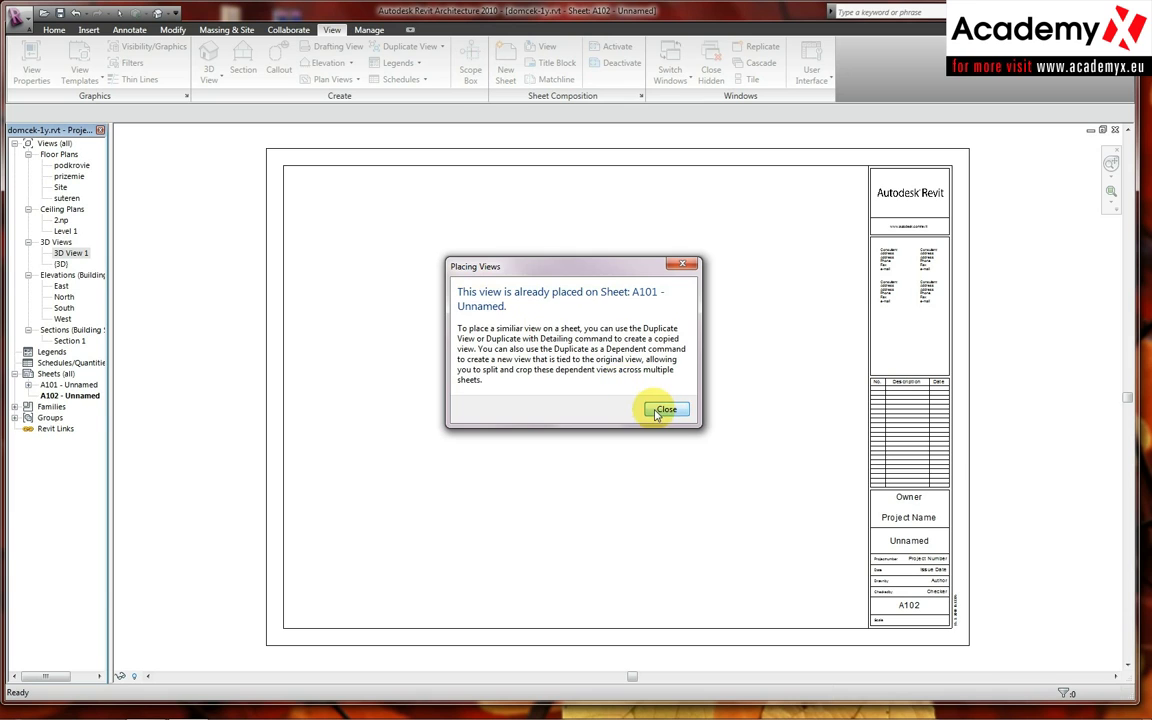
# Dismiss the already-placed warnings and expand A101 to see 3D View 1 listed there.
pyautogui.click(665, 410)
pyautogui.click(29, 385)
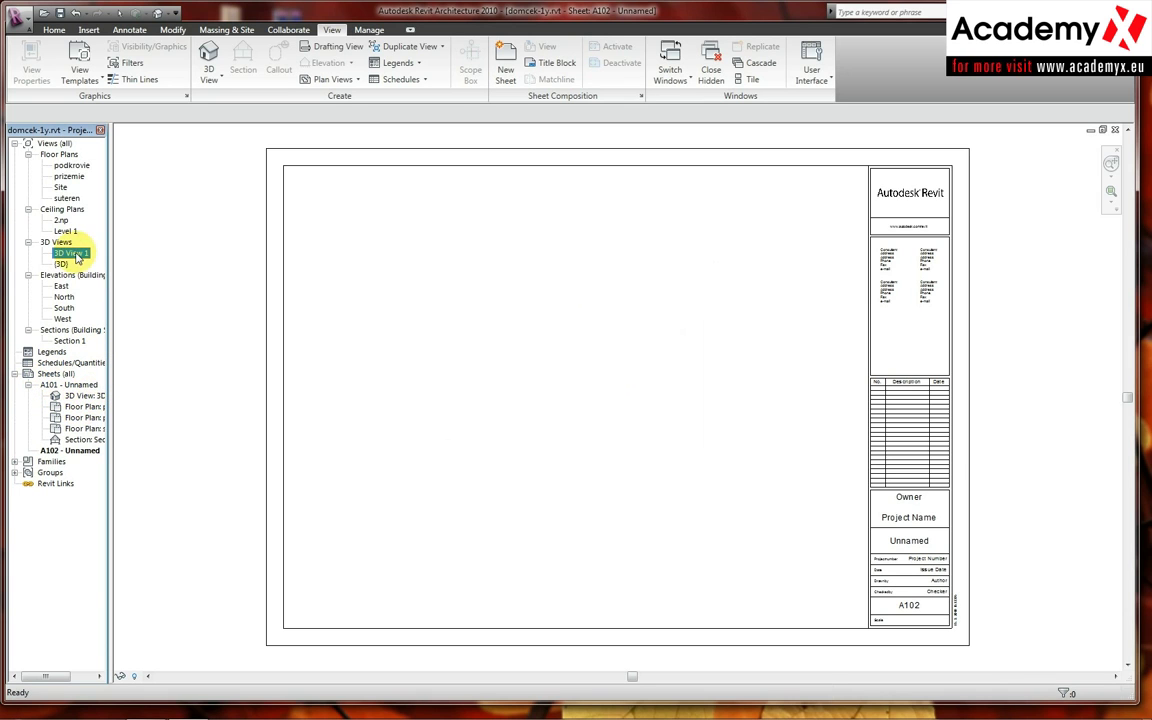
pyautogui.moveTo(78, 254); pyautogui.dragTo(380, 383)
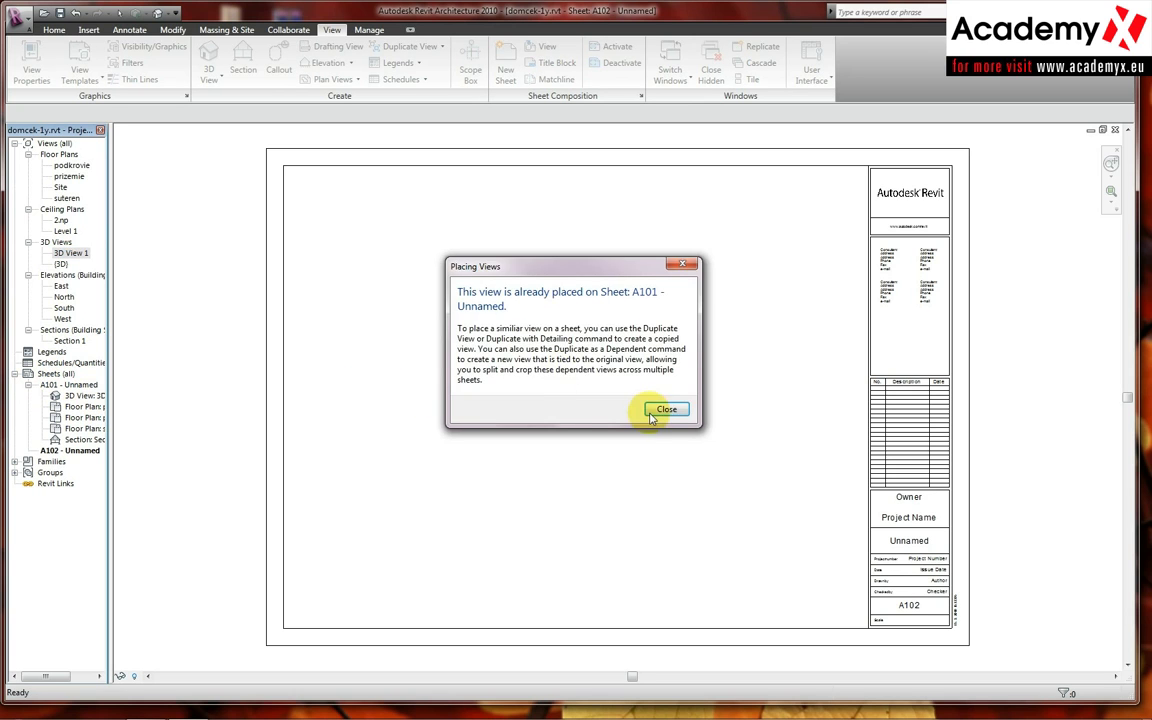
pyautogui.click(665, 410)
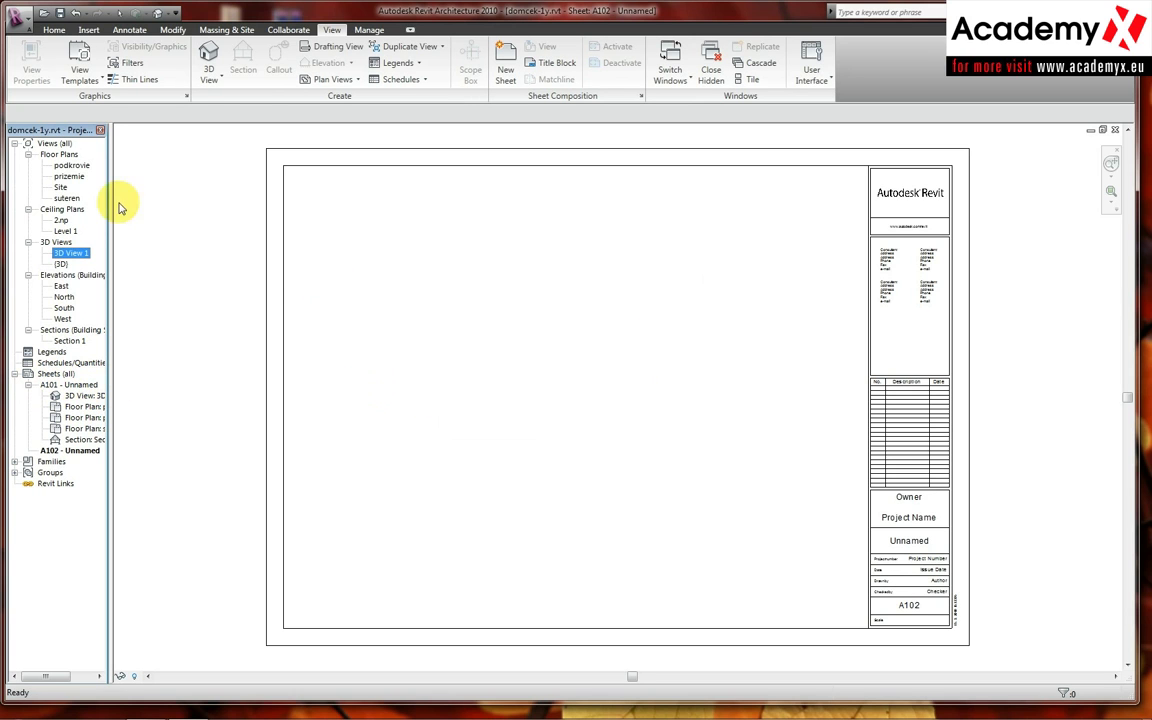
# Create legend view Legend 1 at 1:50 and show it under Legends.
pyautogui.click(398, 62)
pyautogui.click(408, 86)
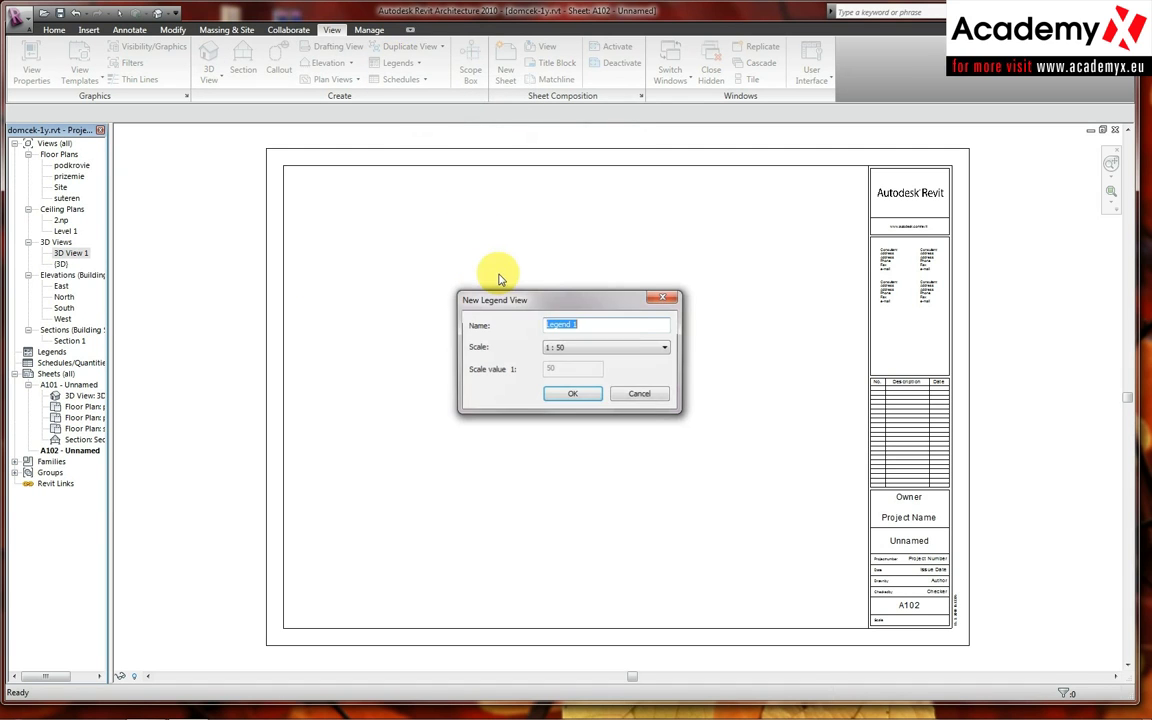
pyautogui.click(573, 395)
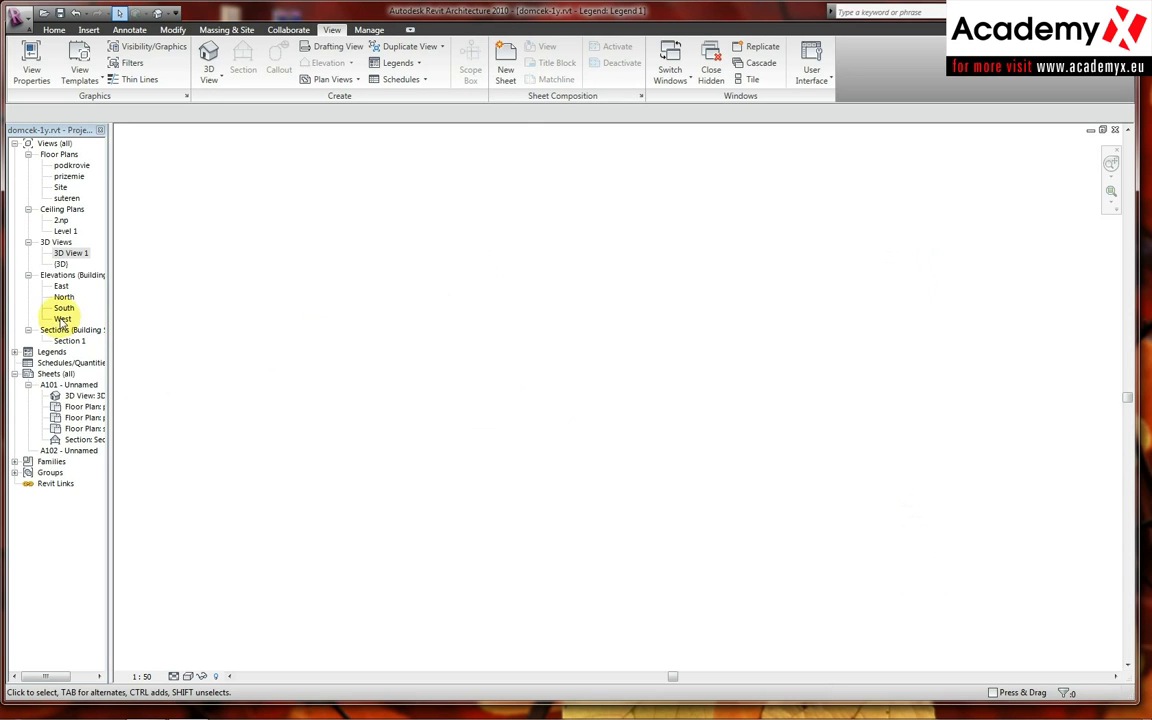
pyautogui.click(15, 352)
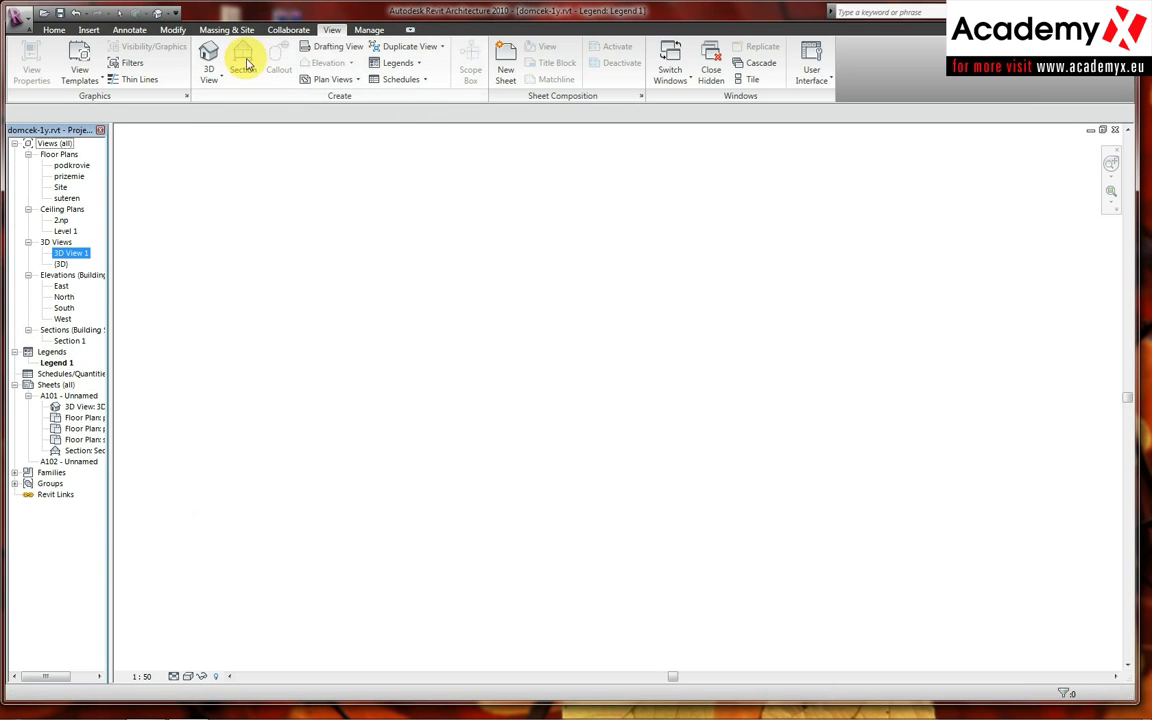
pyautogui.click(127, 33)
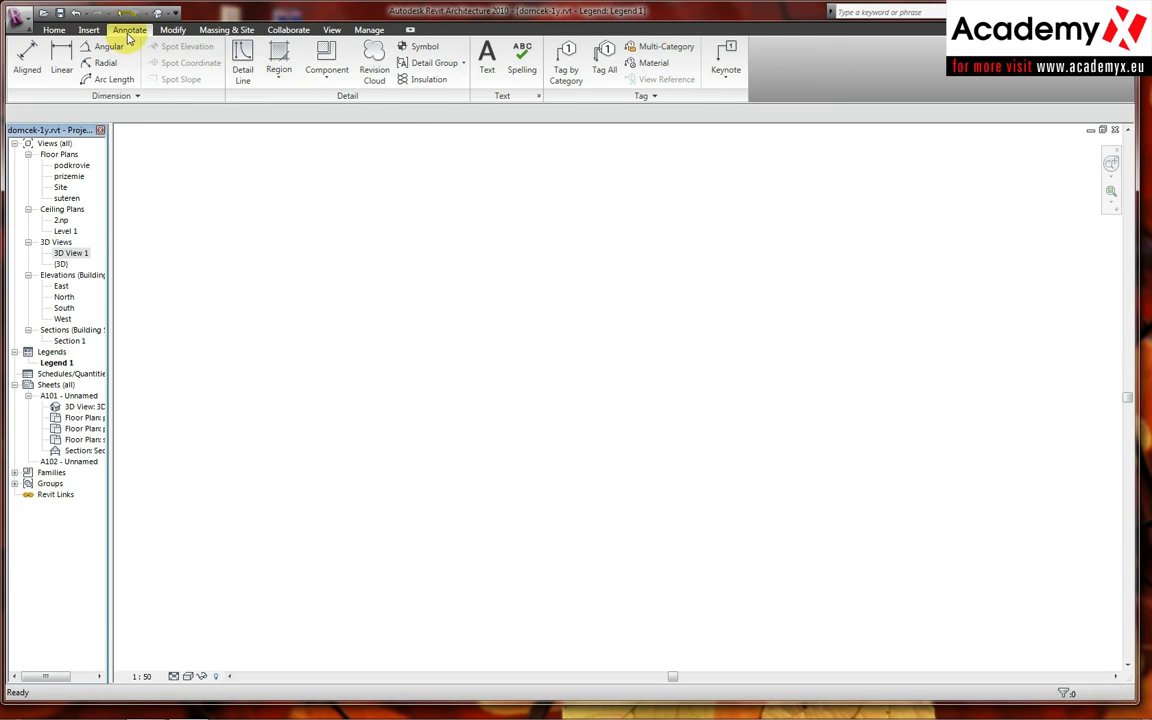
# Place a 203x133x30UB universal beam detail component in Legend 1.
pyautogui.click(328, 70)
pyautogui.click(338, 102)
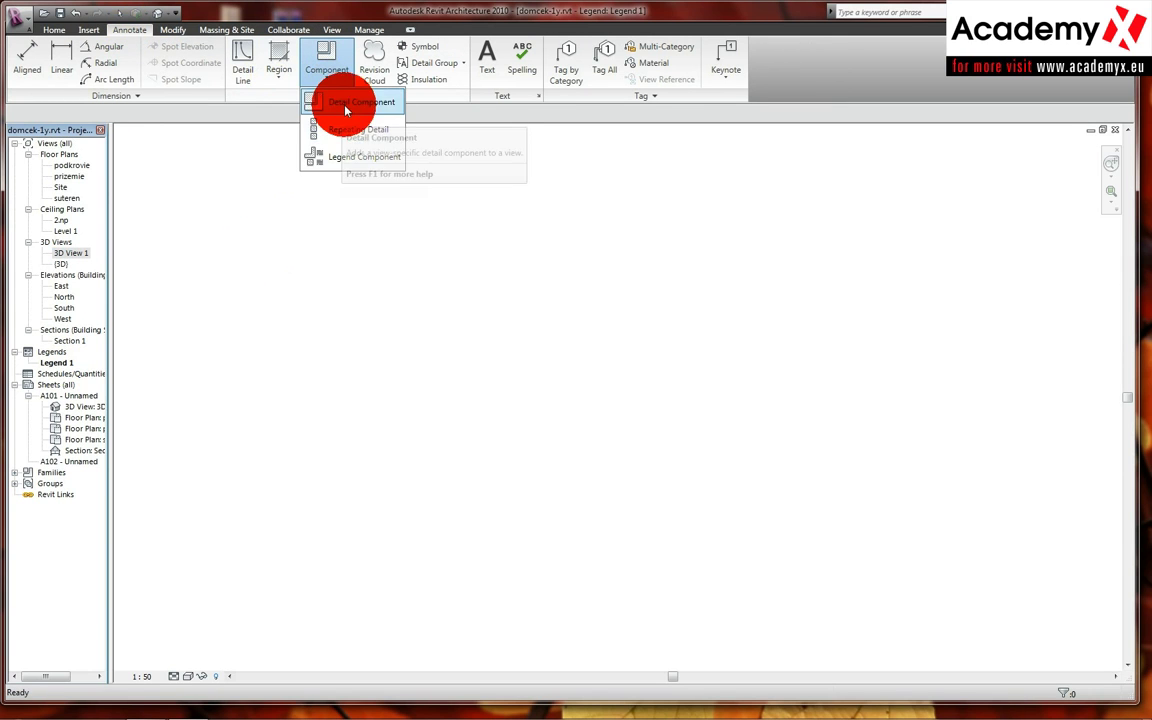
pyautogui.click(369, 279)
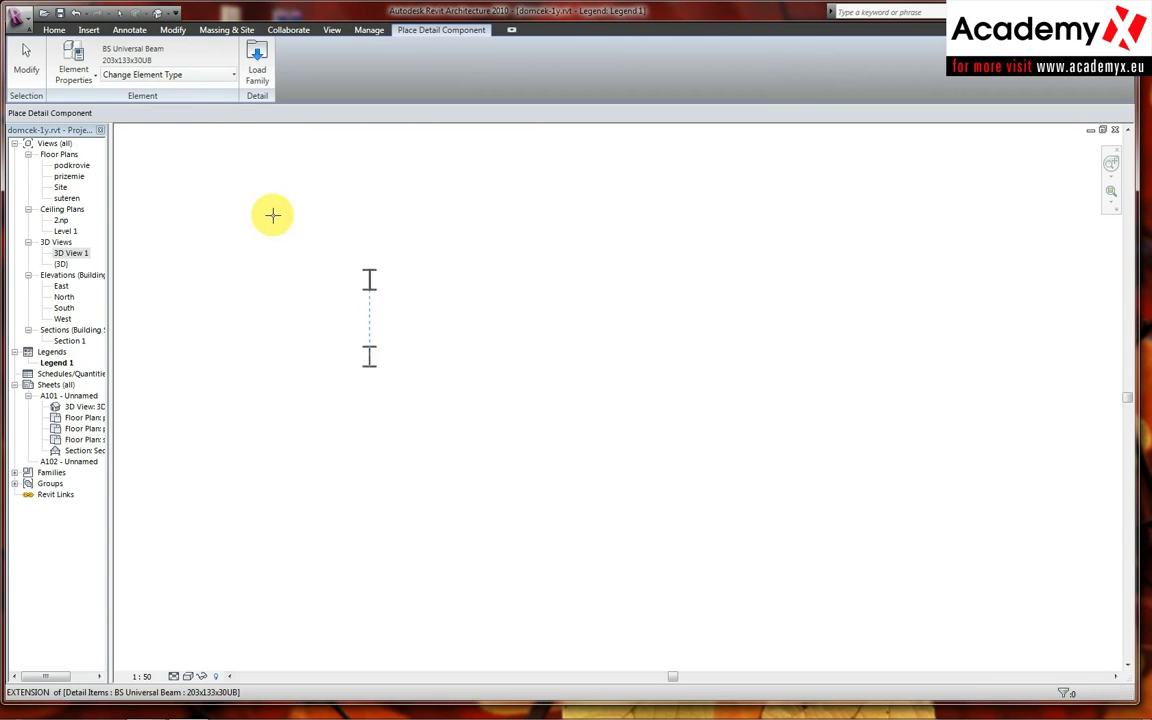
# Place a Brick UK Standard Soldier & Plan component below the beam.
pyautogui.click(180, 75)
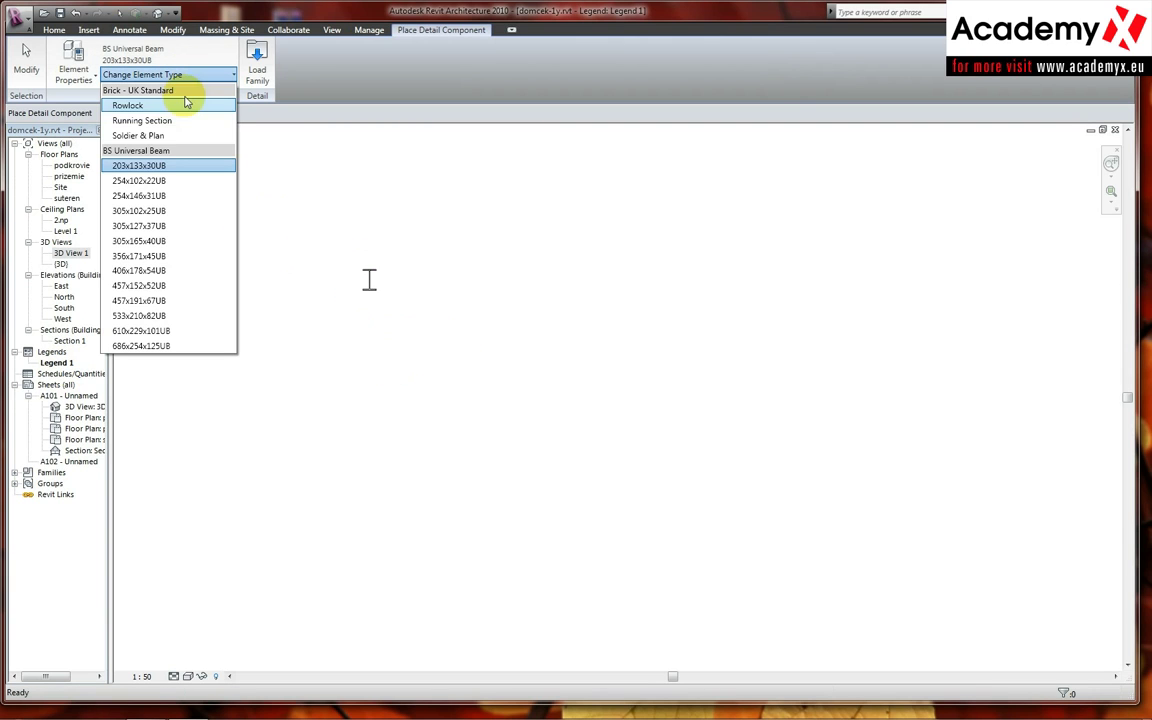
pyautogui.click(160, 135)
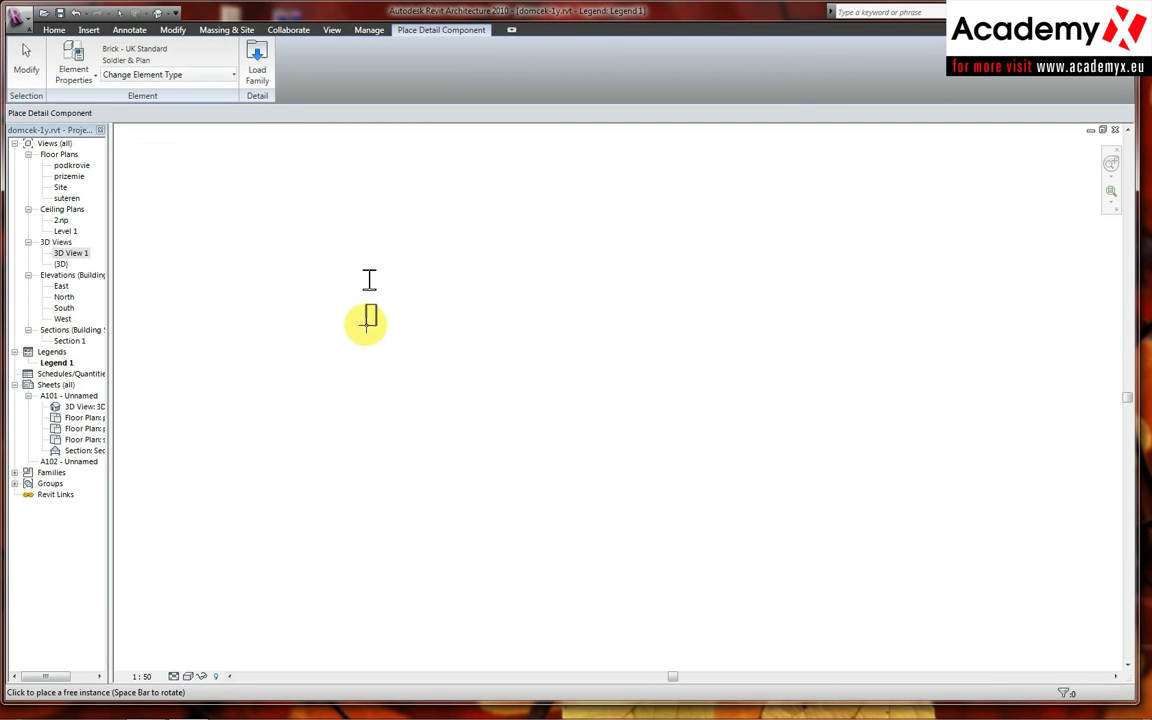
pyautogui.click(367, 321)
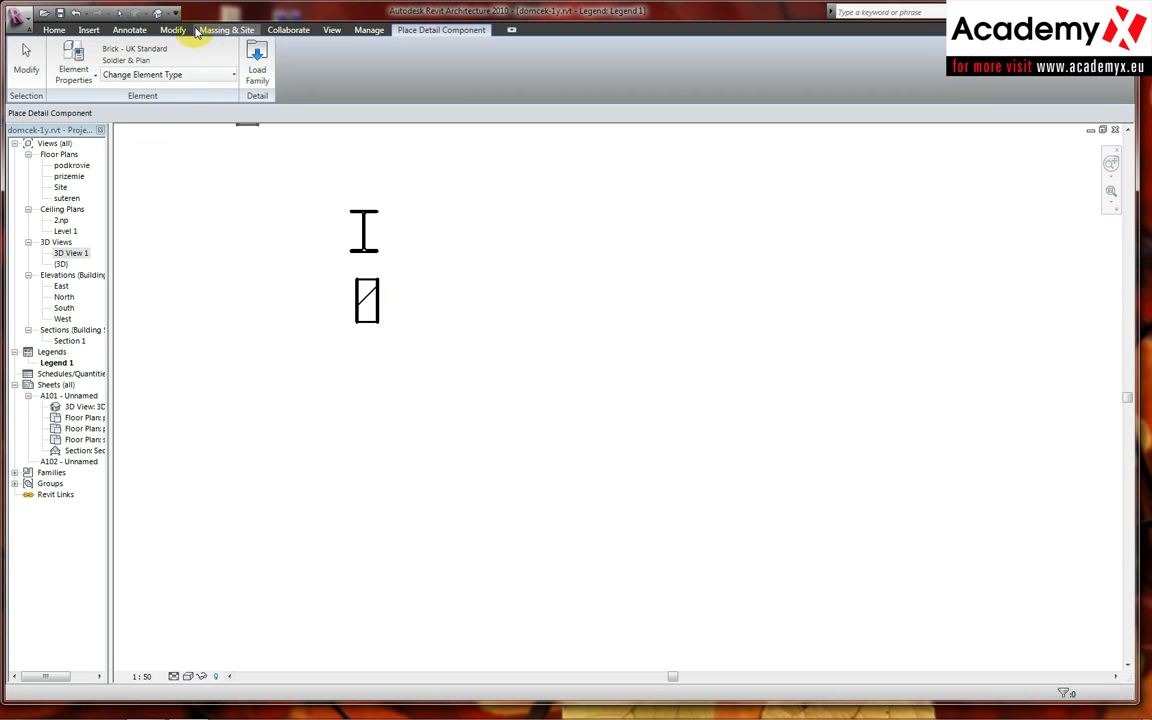
pyautogui.click(129, 31)
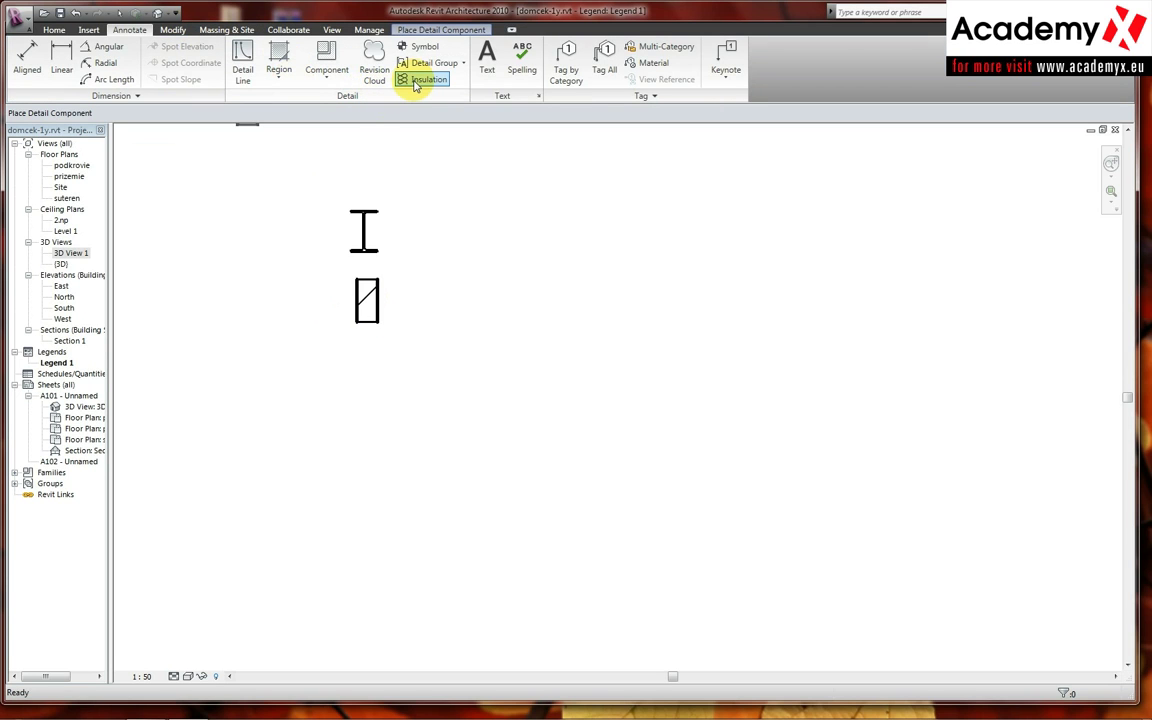